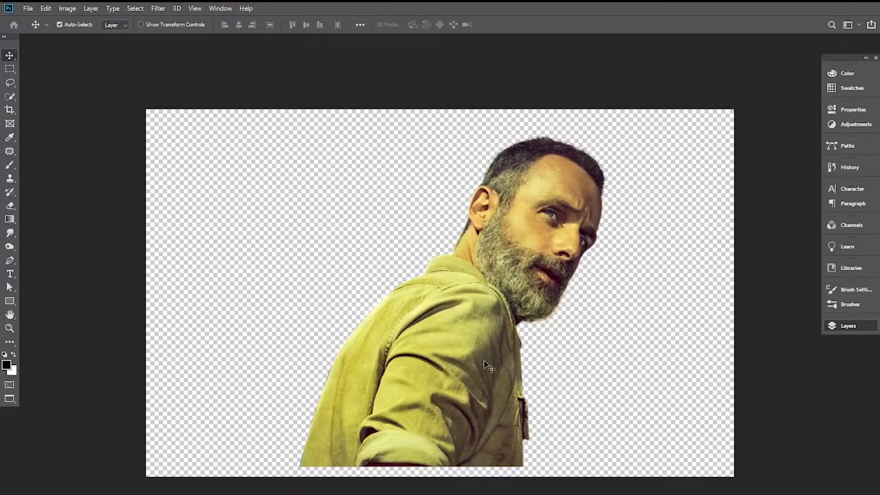
# Move the cutout of the man into the cloudy sky document and convert its layer to a smart object
pyautogui.moveTo(484, 360); pyautogui.dragTo(483, 335)
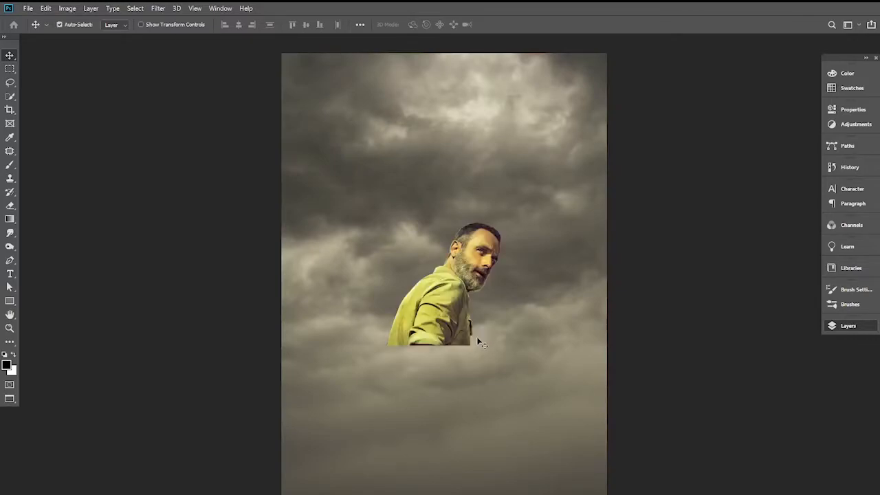
pyautogui.click(864, 328)
pyautogui.rightClick(789, 199)
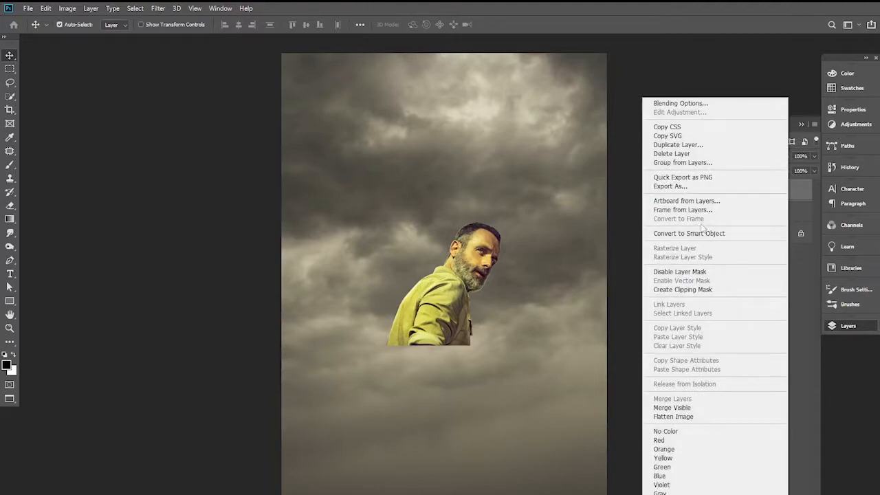
pyautogui.click(687, 233)
# Scale up the man and position him so his head and shoulder fill the poster canvas
pyautogui.hotkey('ctrl', 't')
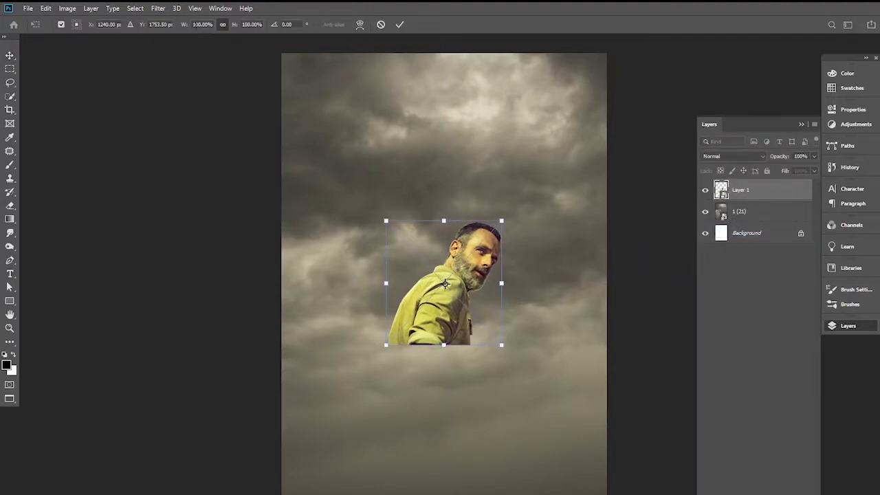
pyautogui.moveTo(186, 27); pyautogui.dragTo(334, 53)
pyautogui.moveTo(521, 193); pyautogui.dragTo(461, 198)
pyautogui.press('Return')
# Hide the man's layer and add a Hue/Saturation adjustment with Colorize enabled, clipped to the sky layer
pyautogui.hotkey('ctrl', '-')
pyautogui.scroll(1, 444, 218)
pyautogui.hotkey('alt', '[')
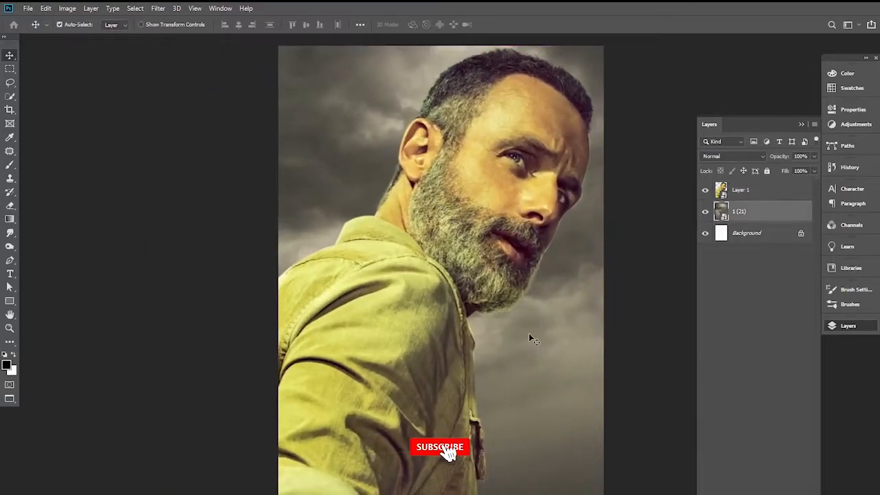
pyautogui.click(705, 189)
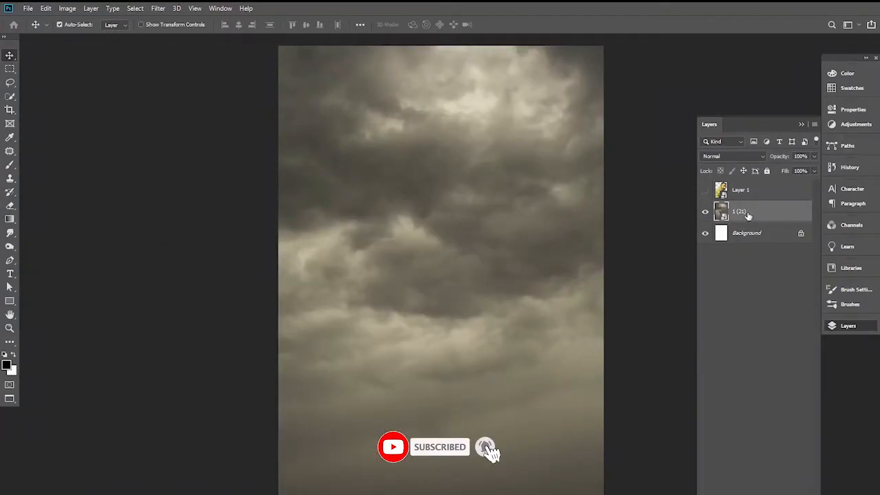
pyautogui.click(759, 494)
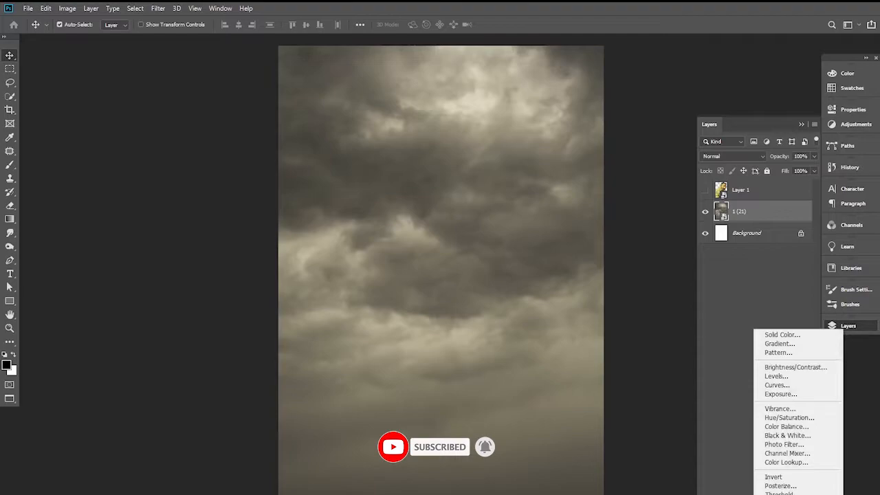
pyautogui.click(790, 418)
pyautogui.click(741, 234)
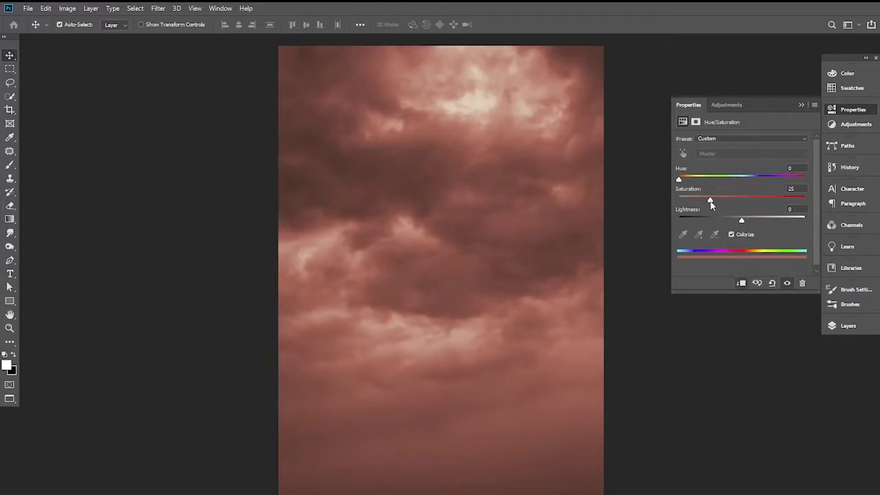
# Tint the sky with hue 39, saturation about 10 and lightness +5 in the Hue/Saturation adjustment
pyautogui.moveTo(679, 179); pyautogui.dragTo(690, 180)
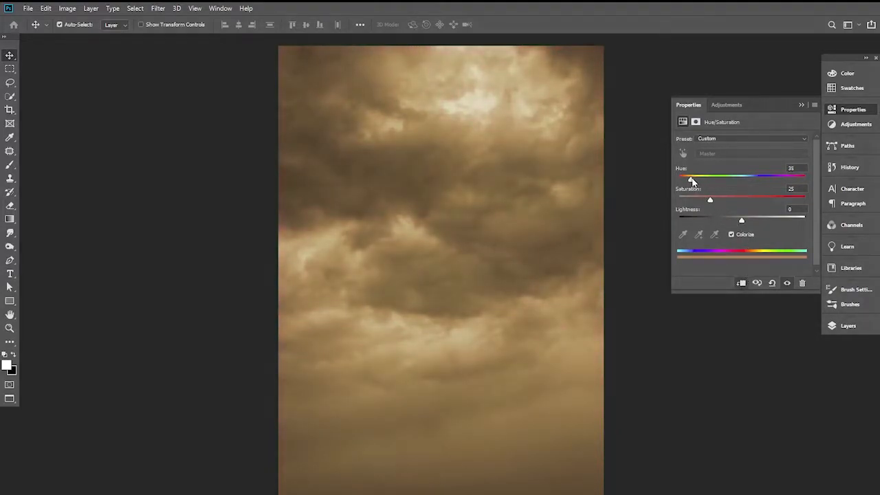
pyautogui.moveTo(732, 202); pyautogui.dragTo(692, 200)
pyautogui.moveTo(742, 220)
pyautogui.mouseDown()
pyautogui.moveTo(756, 221)
pyautogui.moveTo(744, 227)
pyautogui.mouseUp()
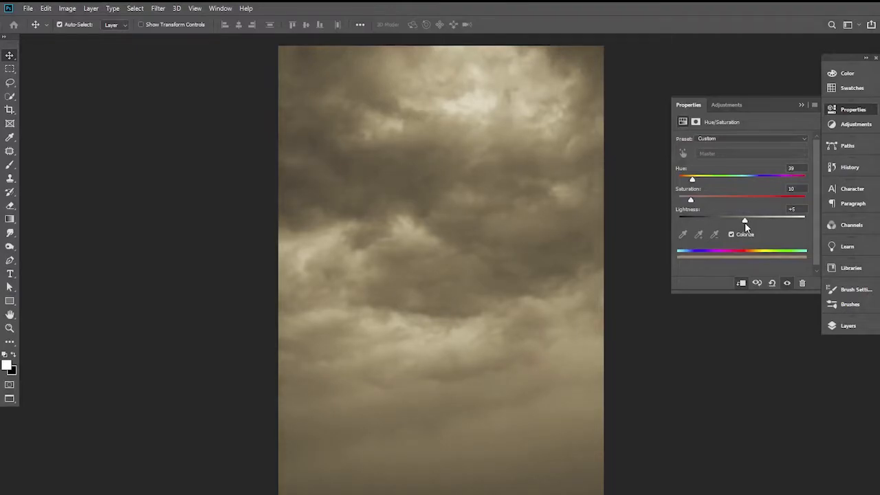
pyautogui.moveTo(691, 199); pyautogui.dragTo(692, 200)
pyautogui.click(802, 105)
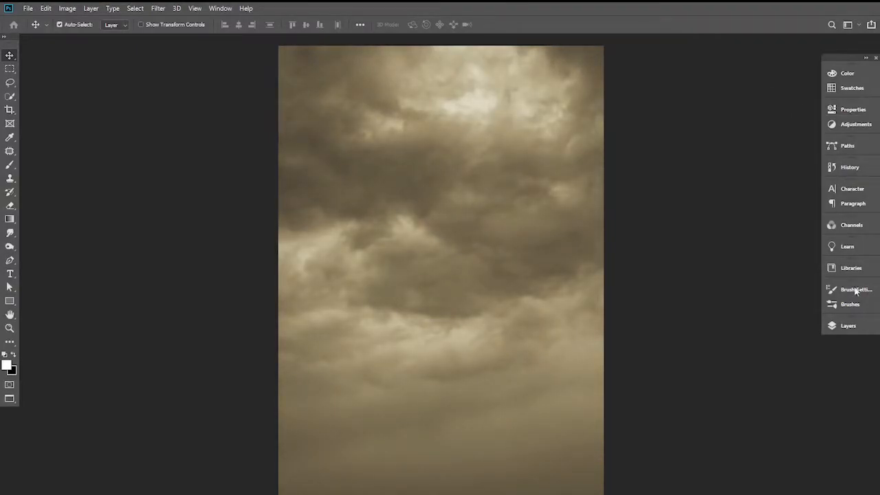
# Compare the sky with and without the Hue/Saturation adjustment and inspect the whole canvas
pyautogui.click(859, 326)
pyautogui.click(705, 213)
pyautogui.click(705, 213)
pyautogui.keyDown('ctrl'); pyautogui.keyDown('alt'); pyautogui.click(490, 239); pyautogui.keyUp('alt'); pyautogui.keyUp('ctrl')
pyautogui.keyDown('ctrl'); pyautogui.keyDown('alt'); pyautogui.click(490, 240); pyautogui.keyUp('alt'); pyautogui.keyUp('ctrl')
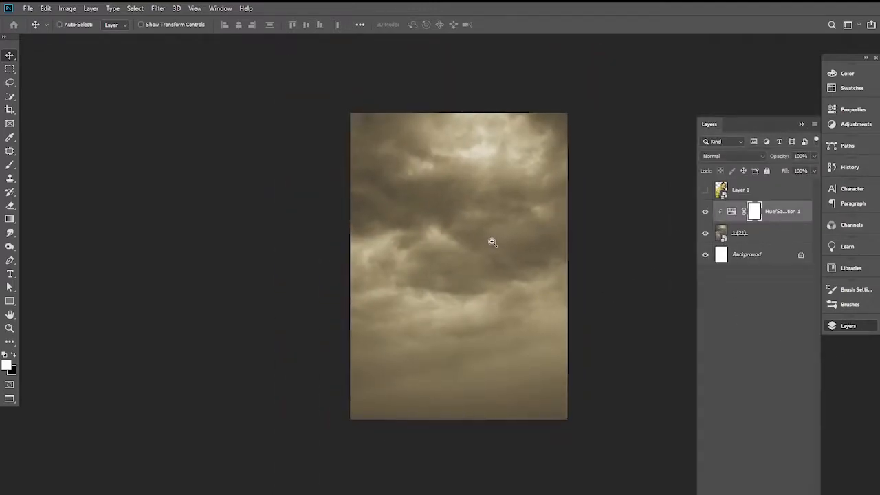
pyautogui.keyDown('ctrl'); pyautogui.click(490, 242); pyautogui.keyUp('ctrl')
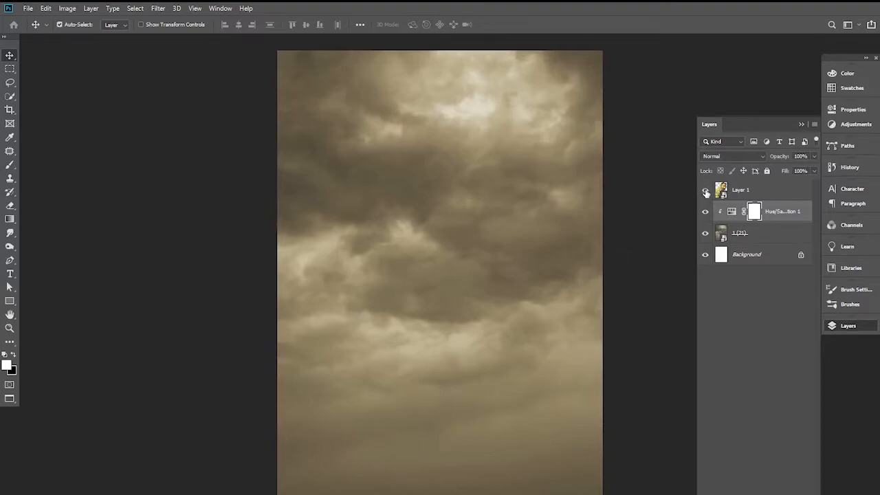
# Show the man's layer again and select it
pyautogui.click(704, 190)
pyautogui.moveTo(496, 243); pyautogui.dragTo(485, 245)
pyautogui.click(484, 244)
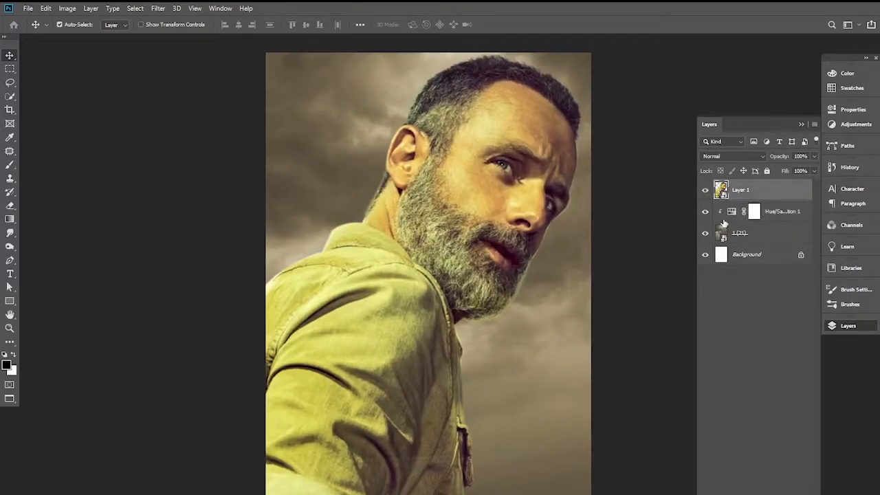
# Open the Camera Raw Filter on the man's layer and set temperature -4, exposure +0.15, contrast +16 and highlights -100
pyautogui.click(161, 8)
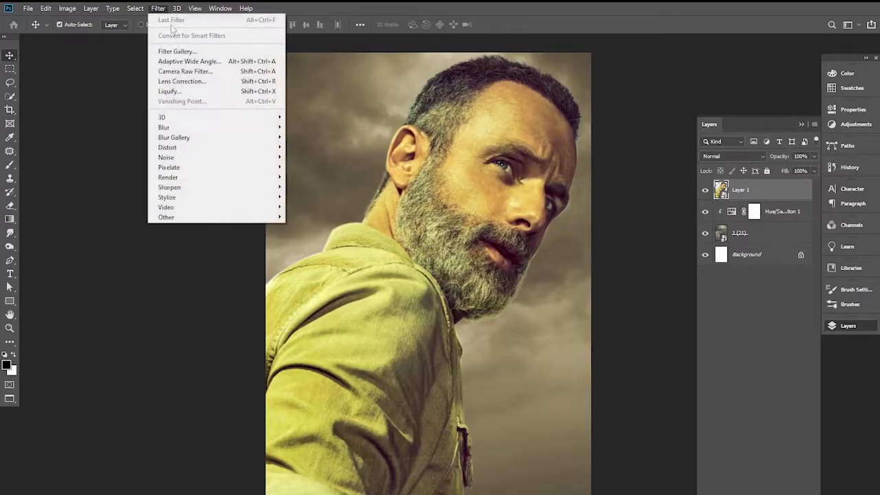
pyautogui.click(180, 71)
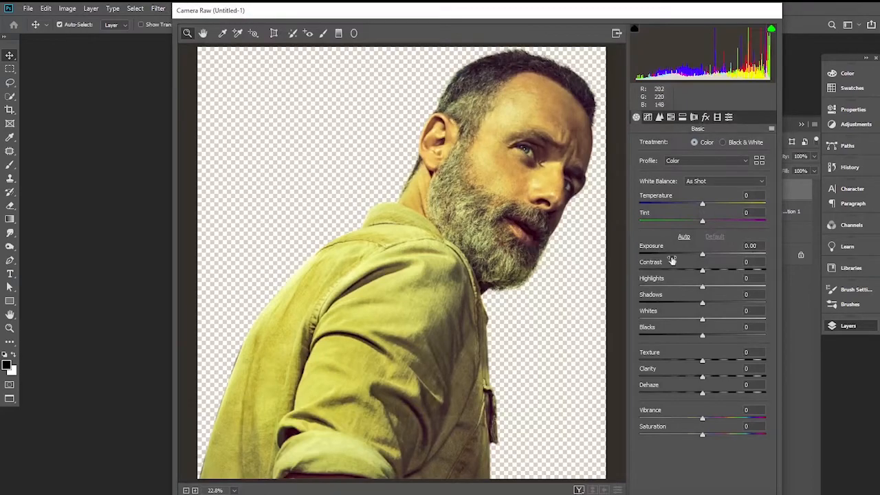
pyautogui.click(703, 204)
pyautogui.moveTo(703, 203); pyautogui.dragTo(701, 203)
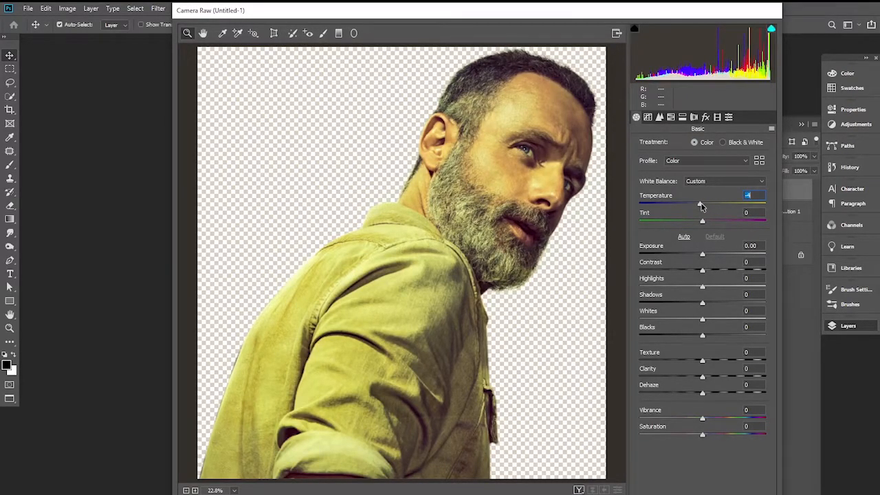
pyautogui.moveTo(701, 254); pyautogui.dragTo(587, 289)
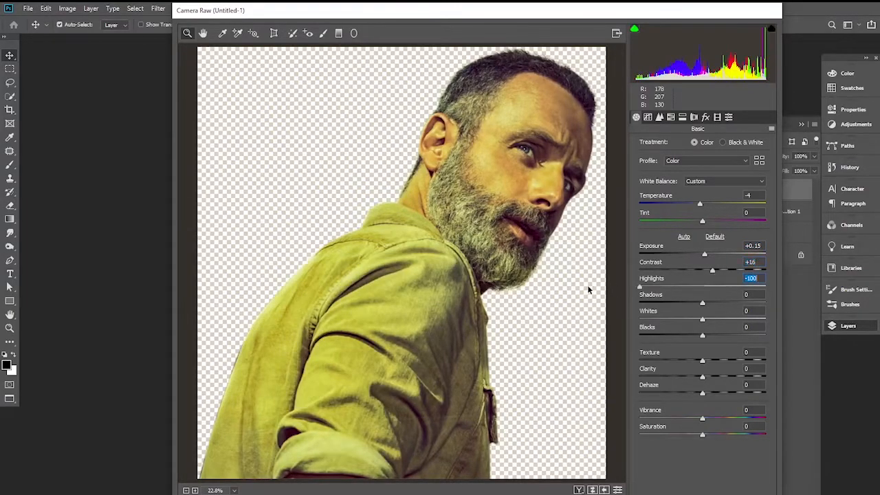
# Set shadows +53, texture +24 and clarity +48, lower vibrance and saturation, apply the filter and collapse the layer's smart filter list
pyautogui.moveTo(702, 303); pyautogui.dragTo(736, 303)
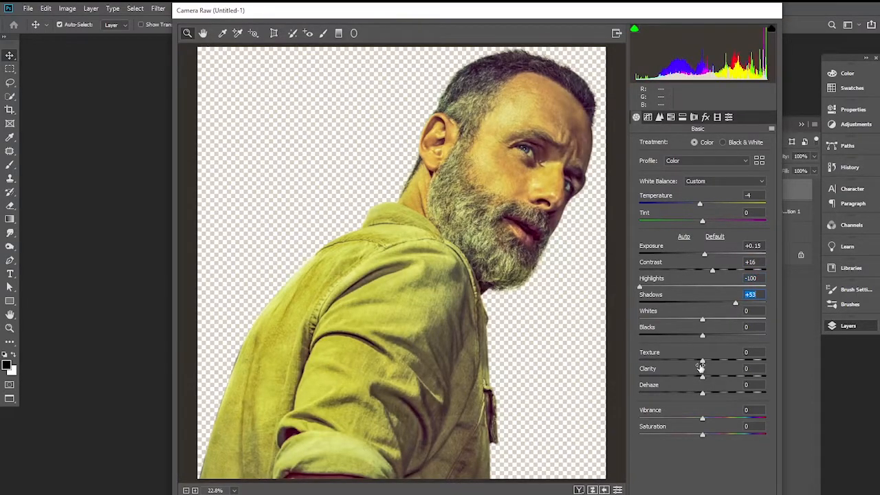
pyautogui.moveTo(703, 363); pyautogui.dragTo(733, 378)
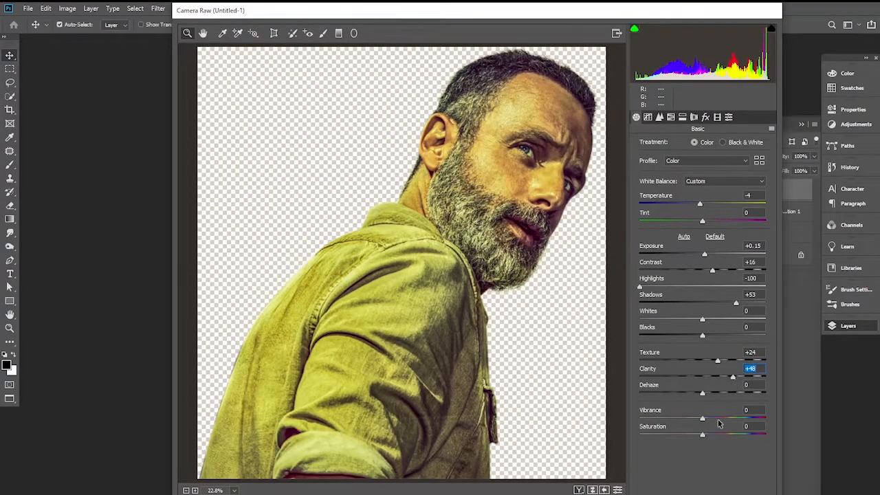
pyautogui.moveTo(702, 418); pyautogui.dragTo(689, 437)
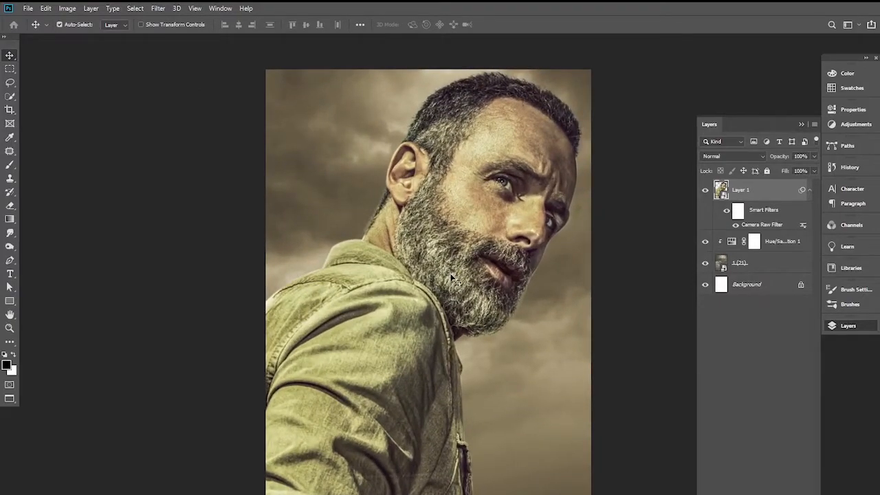
pyautogui.click(810, 190)
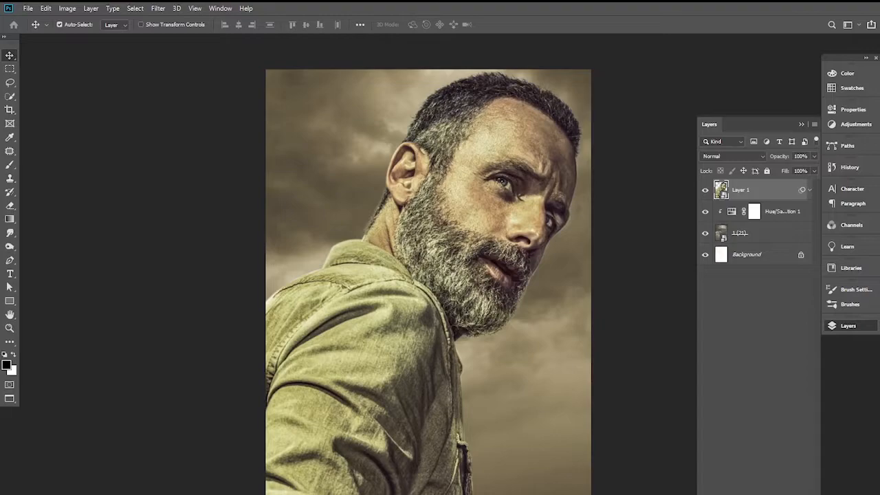
# Add an Exposure adjustment clipped to the man's layer with exposure -0.22, a slightly negative offset and gamma correction 0.92
pyautogui.click(756, 493)
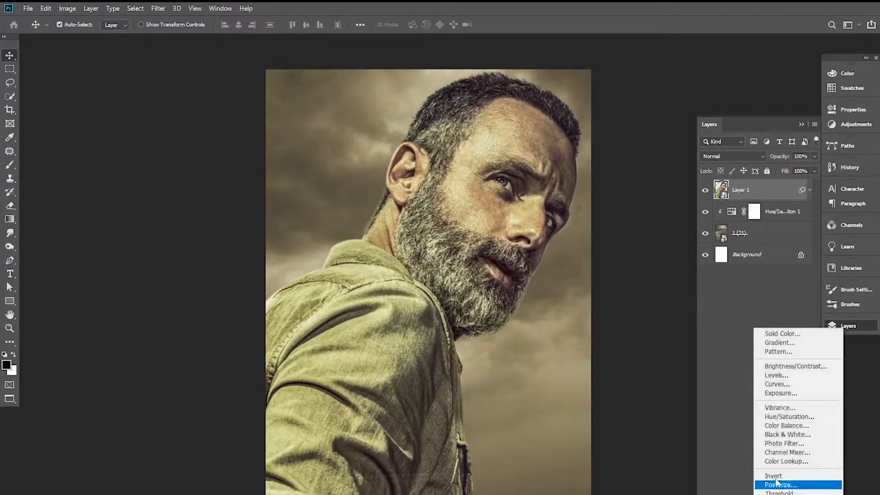
pyautogui.click(782, 392)
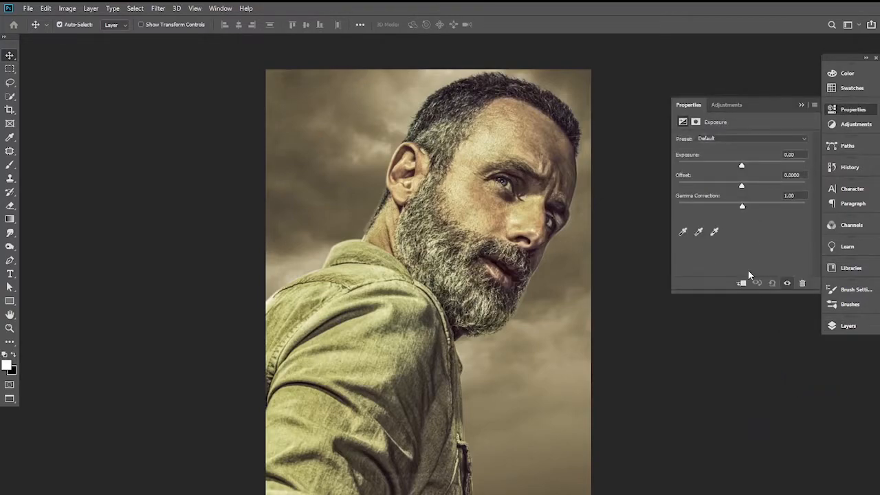
pyautogui.moveTo(742, 168); pyautogui.dragTo(747, 209)
pyautogui.click(787, 287)
pyautogui.click(786, 288)
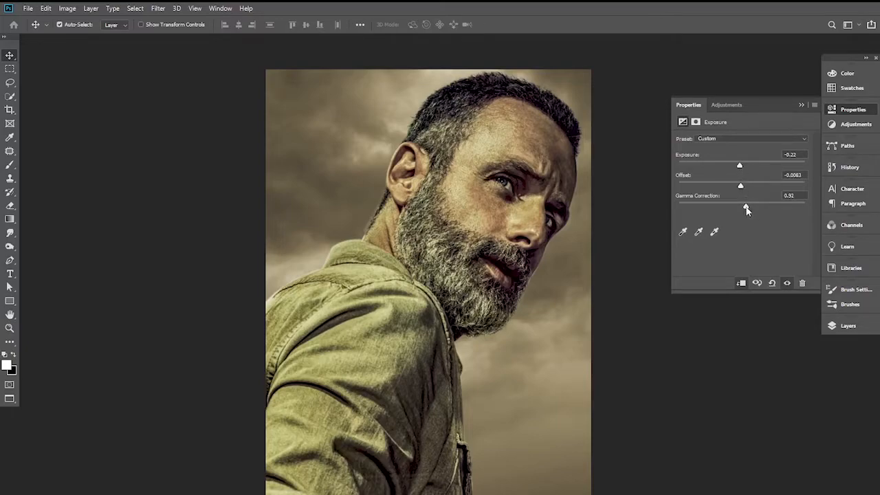
# Refine the Exposure adjustment to exposure -0.06 and gamma correction 0.95, and compare the man with and without it
pyautogui.click(787, 286)
pyautogui.click(786, 286)
pyautogui.moveTo(740, 169); pyautogui.dragTo(742, 168)
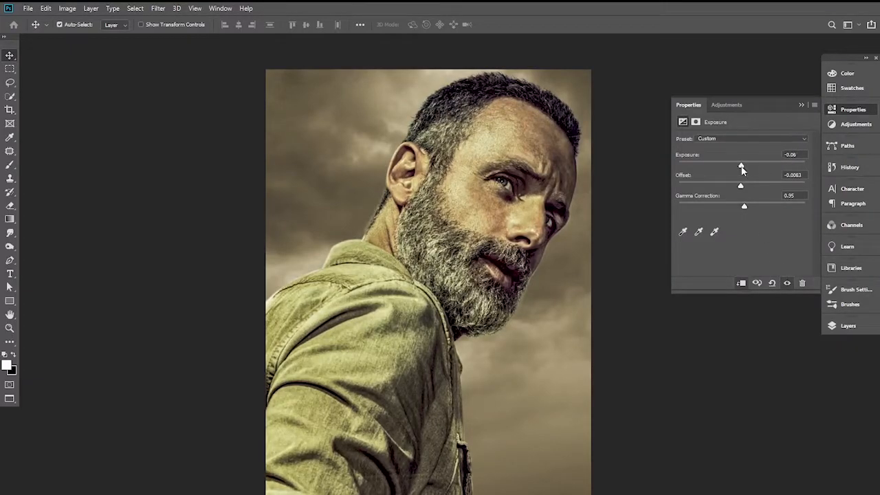
pyautogui.click(800, 107)
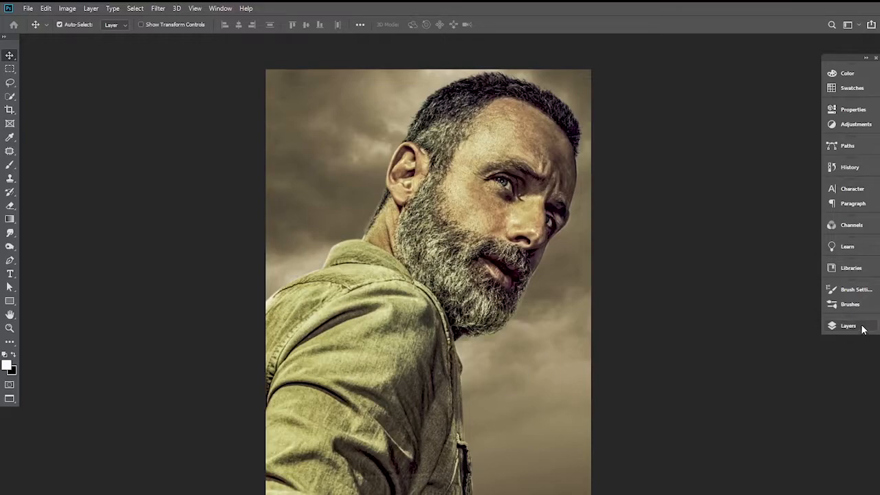
pyautogui.click(858, 326)
pyautogui.click(705, 191)
pyautogui.click(705, 191)
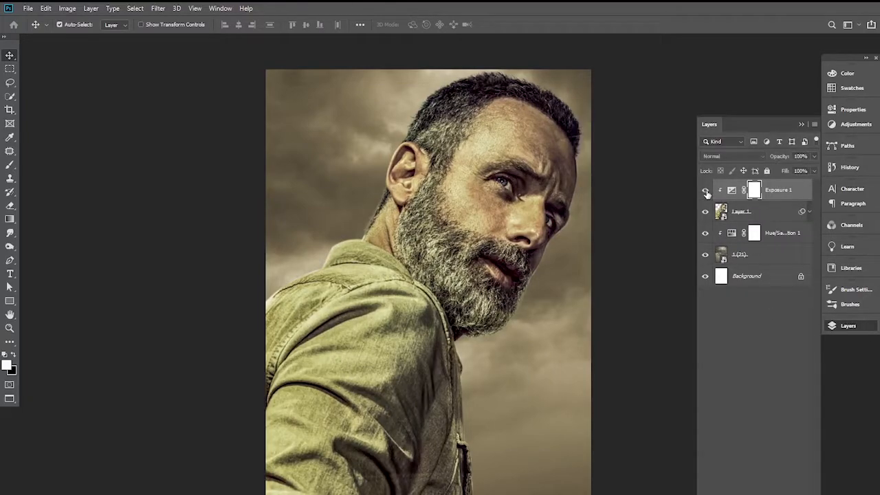
# Add a Color Balance adjustment clipped to the man's layer and fine-tune the midtones' cyan-red and yellow-blue balance
pyautogui.click(754, 494)
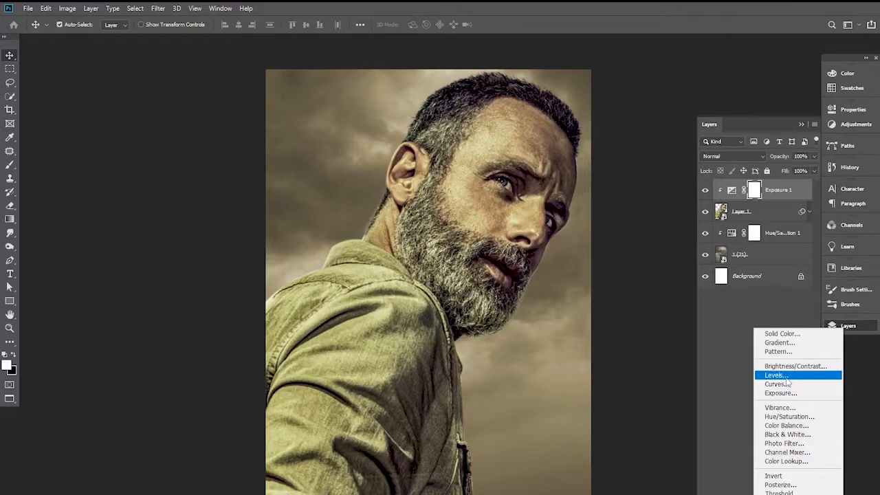
pyautogui.click(789, 426)
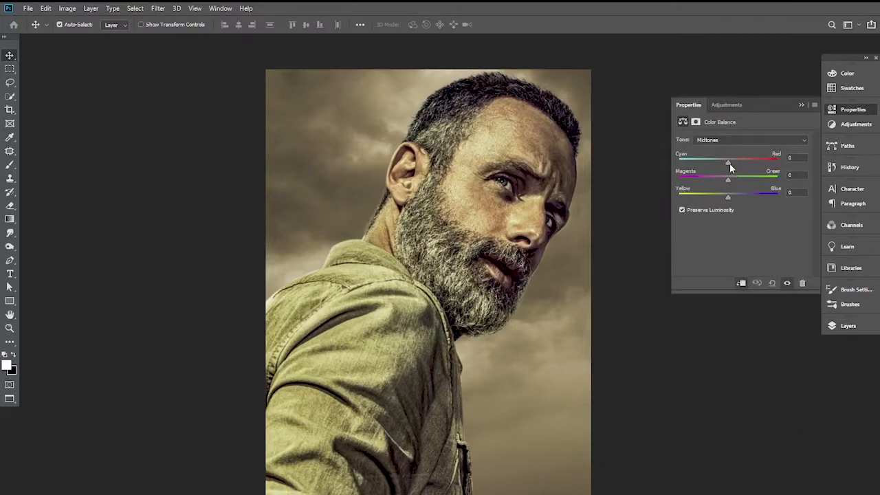
pyautogui.moveTo(729, 164); pyautogui.dragTo(727, 166)
pyautogui.moveTo(732, 163); pyautogui.dragTo(730, 163)
pyautogui.moveTo(730, 200); pyautogui.dragTo(728, 200)
pyautogui.click(801, 105)
# Add a layer mask to the man's layer
pyautogui.moveTo(539, 273); pyautogui.dragTo(570, 315)
pyautogui.keyDown('alt'); pyautogui.click(549, 265); pyautogui.keyUp('alt')
pyautogui.keyDown('ctrl'); pyautogui.click(552, 247); pyautogui.keyUp('ctrl')
pyautogui.click(853, 328)
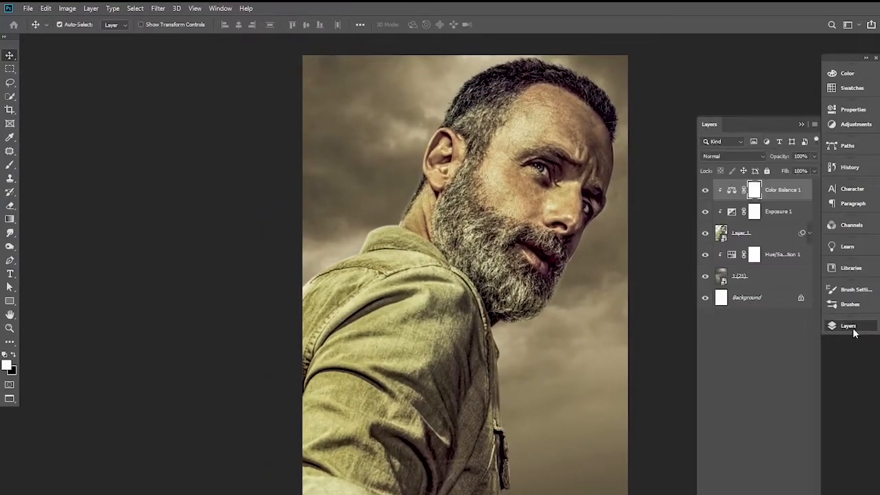
pyautogui.click(750, 234)
pyautogui.click(742, 492)
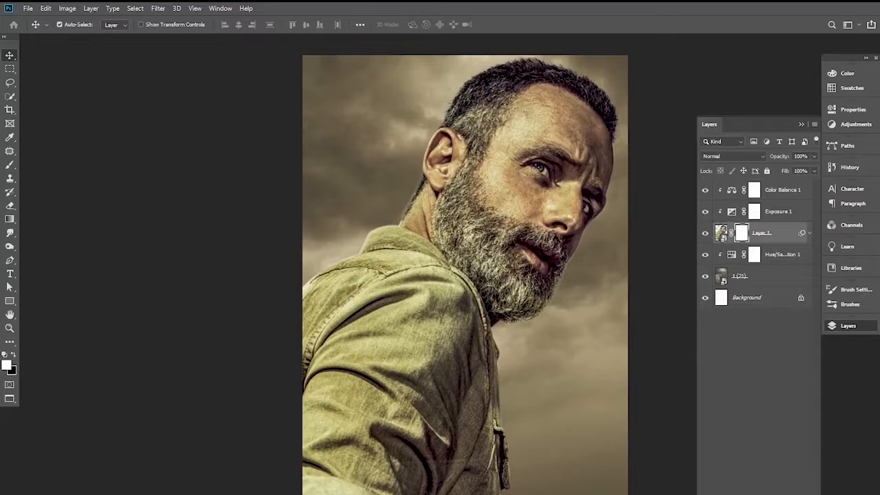
# Fade the man's lower body into the clouds with upward black-to-transparent linear gradients on the layer mask
pyautogui.click(10, 220)
pyautogui.click(11, 222)
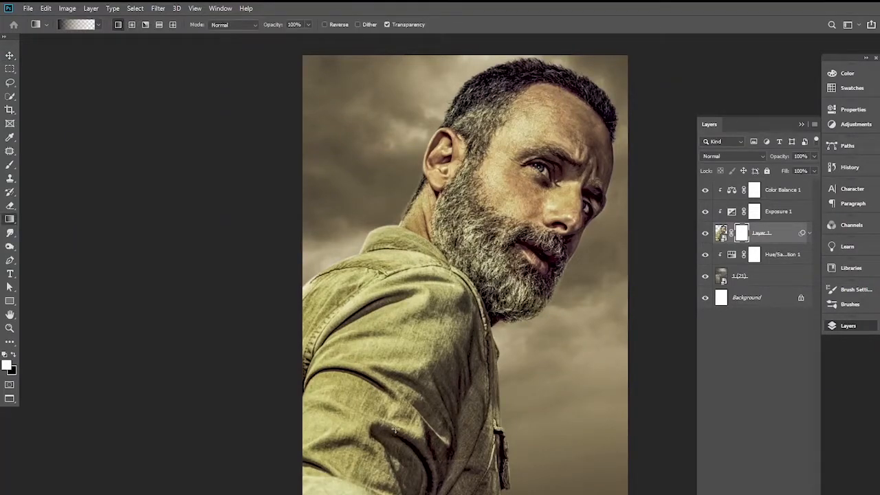
pyautogui.moveTo(401, 417); pyautogui.dragTo(445, 306)
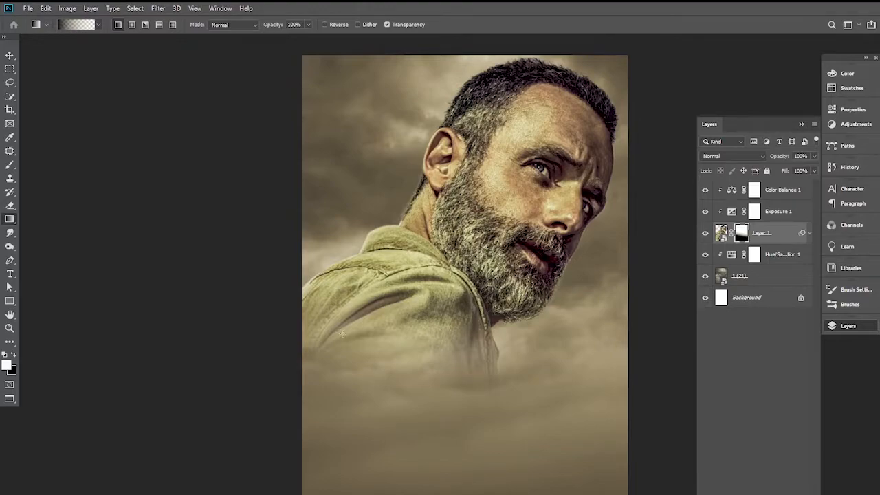
pyautogui.click(9, 55)
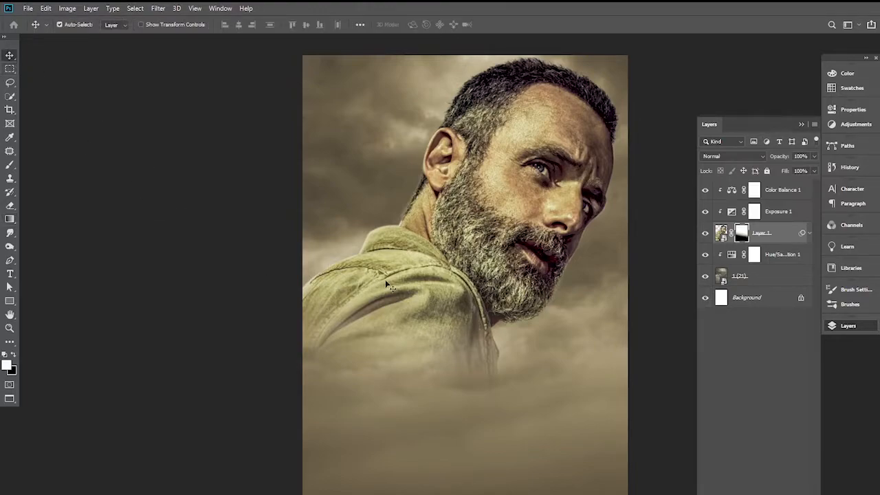
# Place the battle image 564965 as an embedded layer, enlarge it beyond the page width and position it across the poster's lower part
pyautogui.click(28, 8)
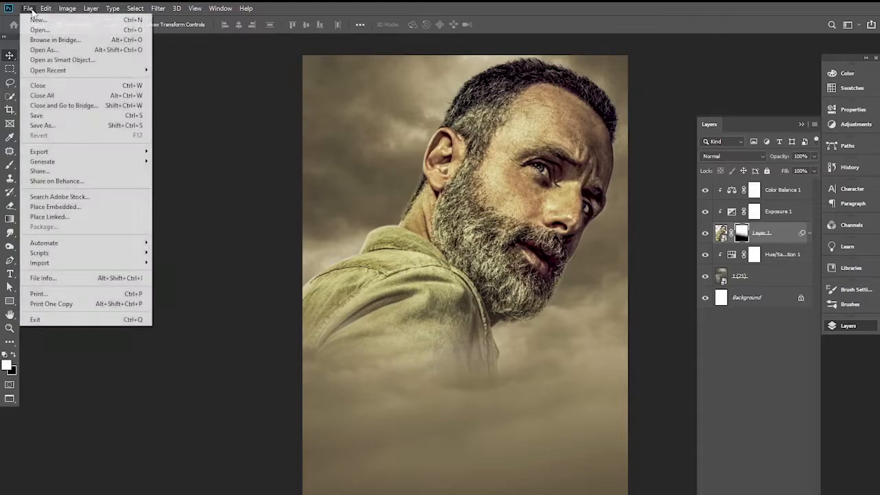
pyautogui.click(55, 206)
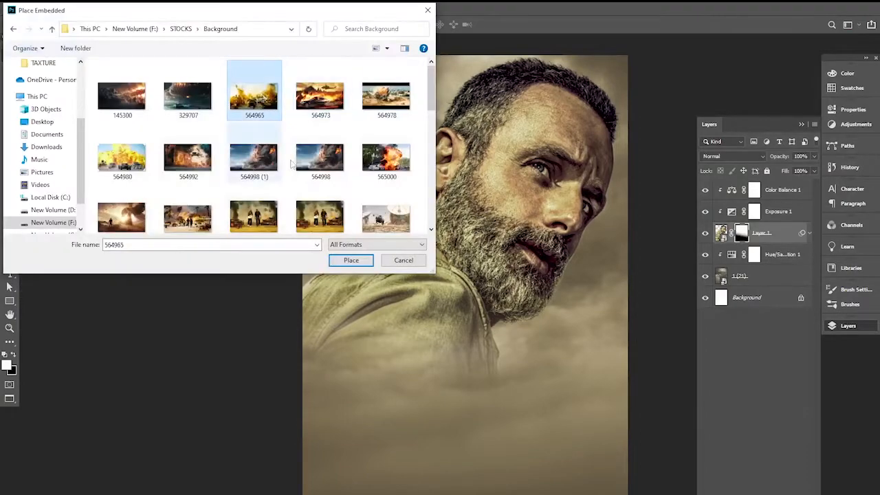
pyautogui.click(351, 261)
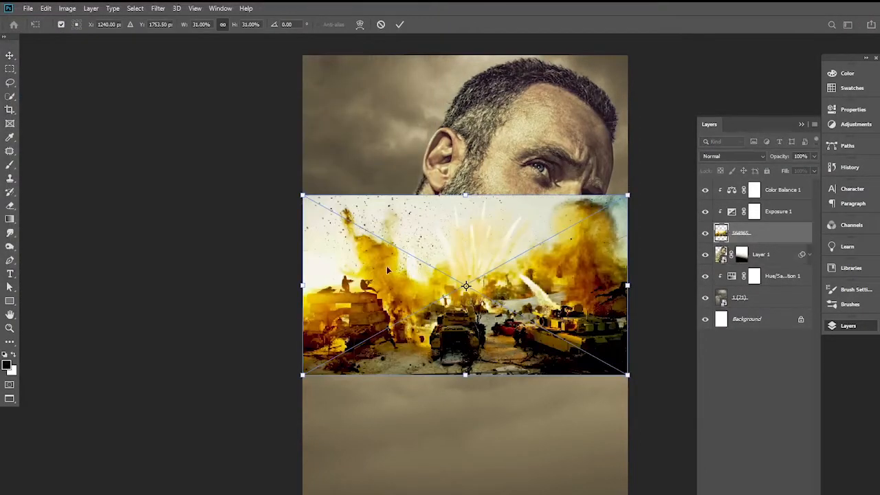
pyautogui.moveTo(524, 287); pyautogui.dragTo(528, 430)
pyautogui.moveTo(631, 335); pyautogui.dragTo(710, 269)
pyautogui.moveTo(307, 290); pyautogui.dragTo(270, 271)
pyautogui.moveTo(405, 355); pyautogui.dragTo(407, 366)
pyautogui.press('Return')
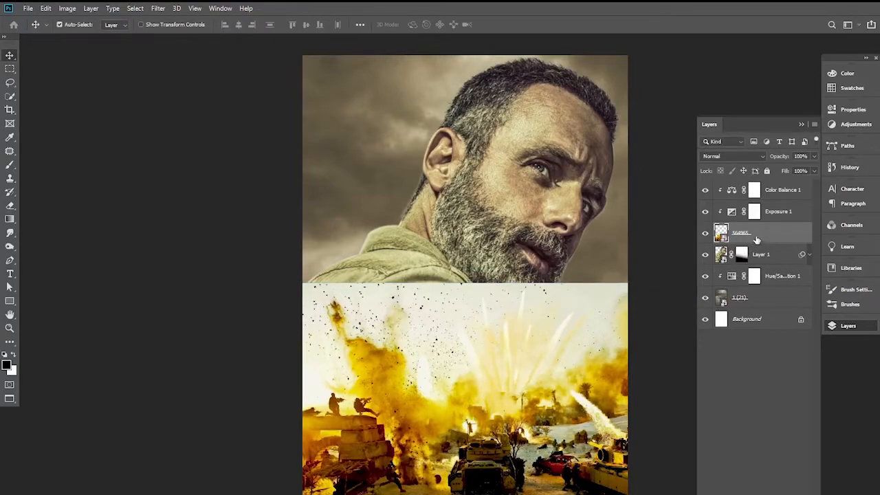
# Add a layer mask to the battle image and fade its upper edge with downward black-to-transparent linear gradients, undoing the last one
pyautogui.click(746, 493)
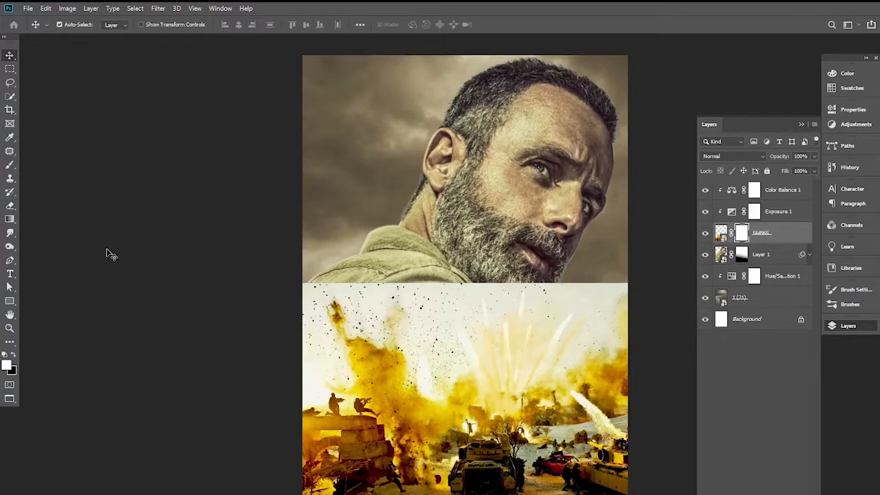
pyautogui.click(9, 218)
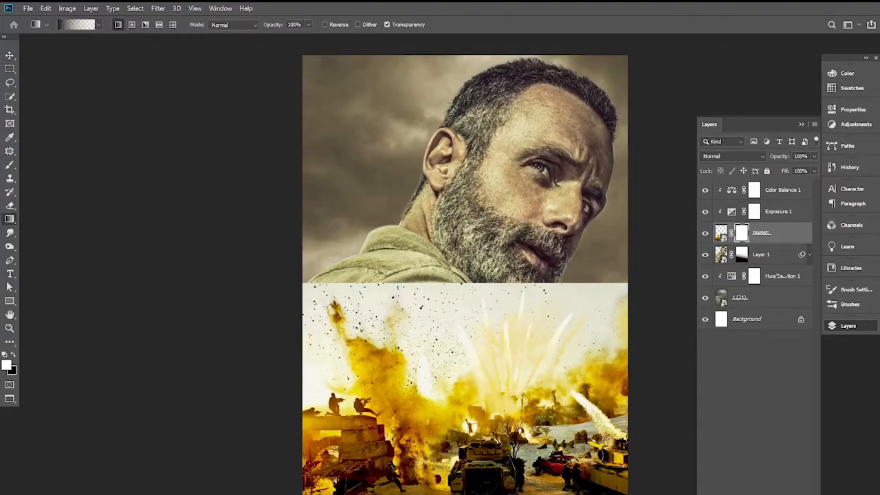
pyautogui.moveTo(471, 281); pyautogui.dragTo(469, 433)
pyautogui.moveTo(484, 348); pyautogui.dragTo(493, 475)
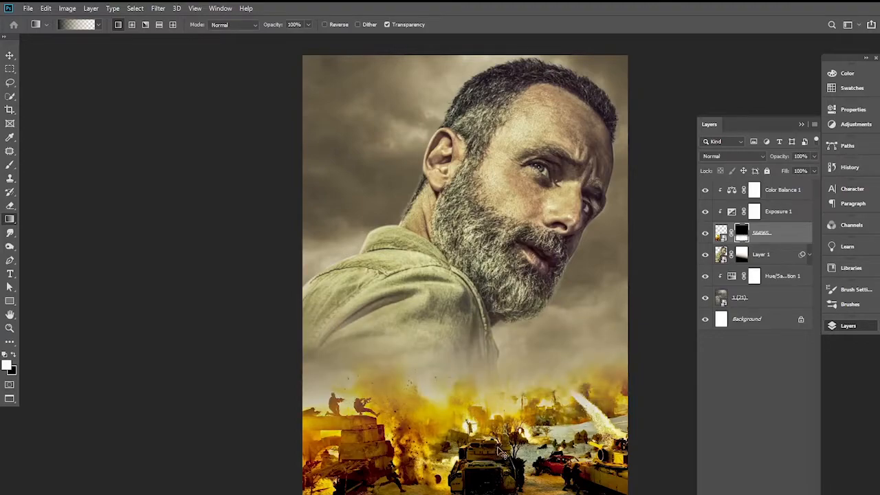
pyautogui.hotkey('ctrl', 'z')
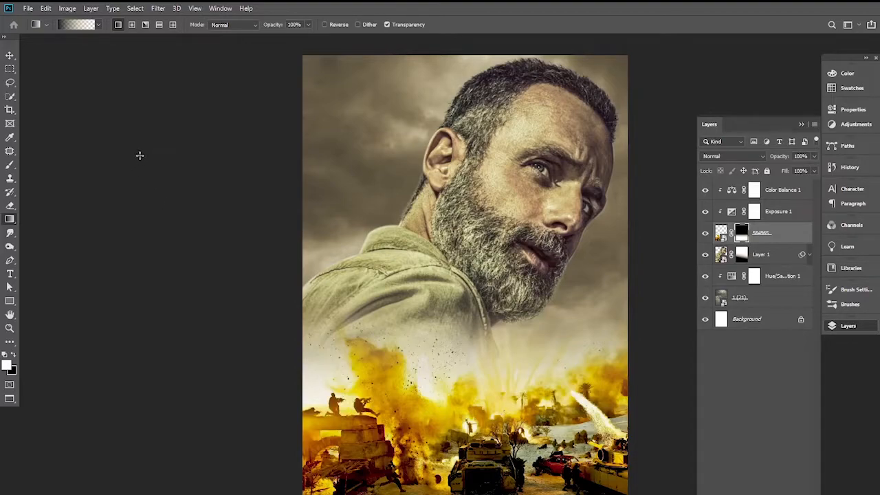
# Move the battle layer below the man's layer and clip the Exposure and Color Balance adjustments to the man again
pyautogui.click(10, 55)
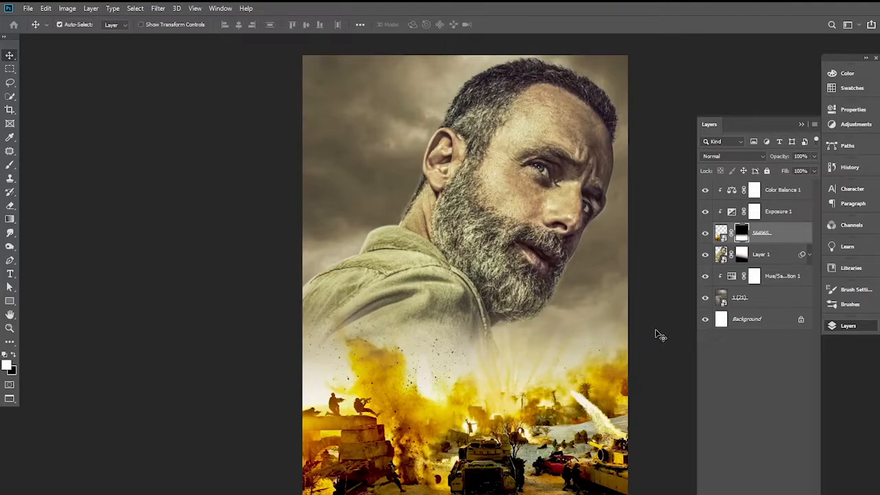
pyautogui.moveTo(773, 252); pyautogui.dragTo(777, 265)
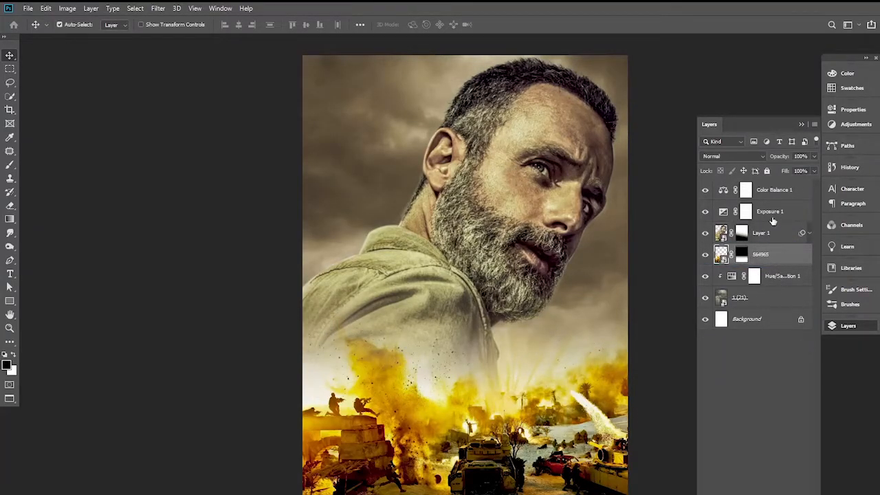
pyautogui.click(773, 216)
pyautogui.keyDown('alt'); pyautogui.click(770, 220); pyautogui.keyUp('alt')
pyautogui.click(771, 196)
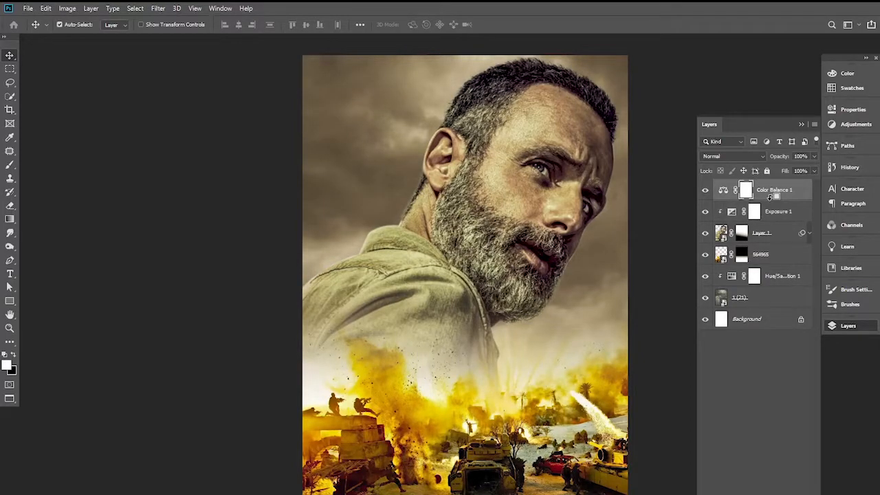
pyautogui.keyDown('alt'); pyautogui.click(769, 196); pyautogui.keyUp('alt')
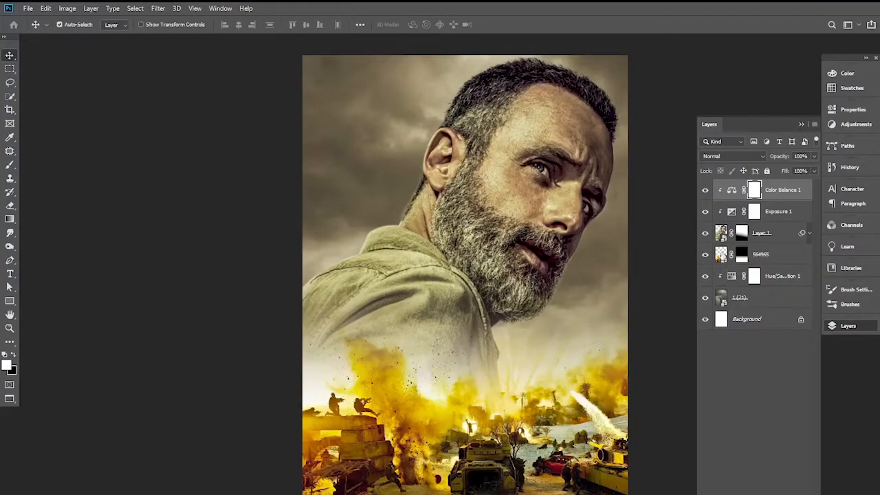
# Add a Hue/Saturation adjustment clipped to the battle layer with saturation -10 and lightness -17
pyautogui.click(706, 260)
pyautogui.click(706, 260)
pyautogui.click(761, 262)
pyautogui.press('x')
pyautogui.click(756, 493)
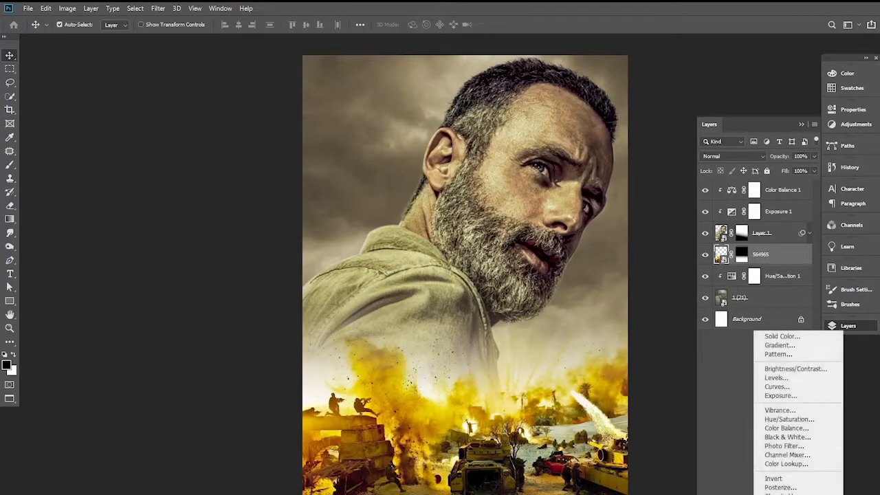
pyautogui.click(783, 419)
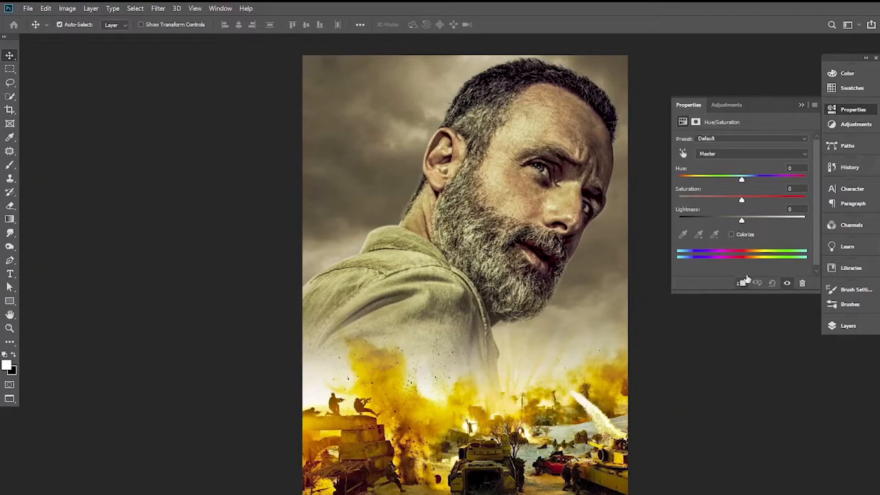
pyautogui.moveTo(741, 202)
pyautogui.mouseDown()
pyautogui.moveTo(711, 202)
pyautogui.moveTo(729, 225)
pyautogui.moveTo(765, 230)
pyautogui.moveTo(721, 224)
pyautogui.moveTo(748, 204)
pyautogui.moveTo(735, 202)
pyautogui.mouseUp()
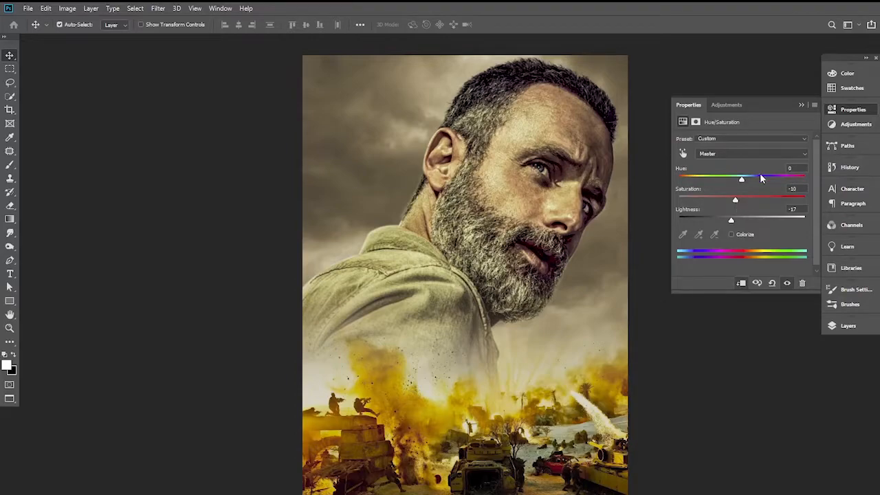
pyautogui.click(801, 106)
# Add a Curves adjustment clipped to the battle layer and pull the RGB curve and its white point down to darken the scene
pyautogui.click(835, 325)
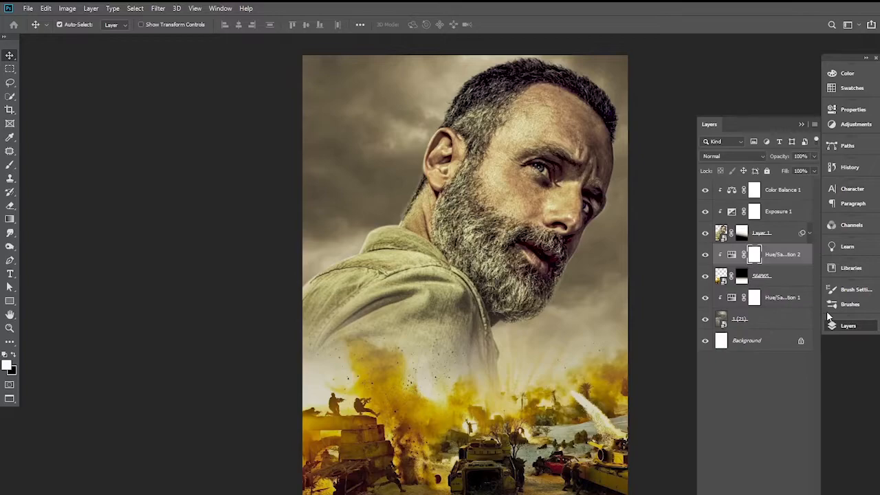
pyautogui.click(758, 493)
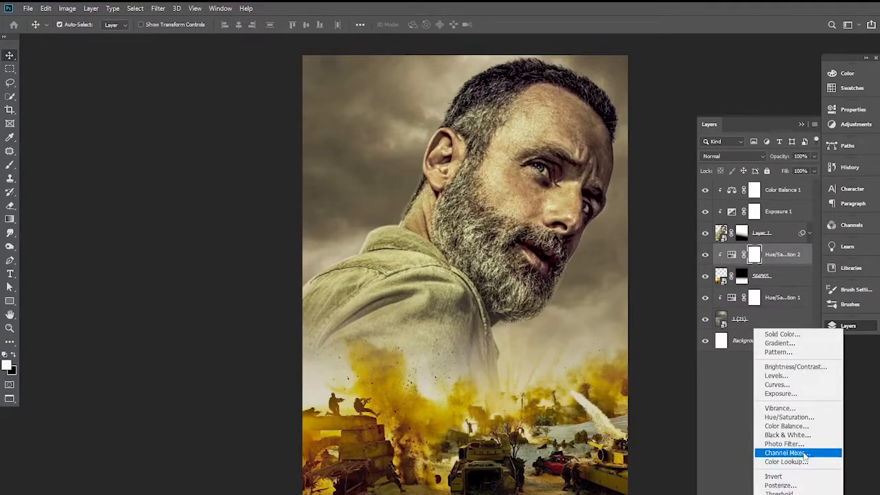
pyautogui.click(781, 385)
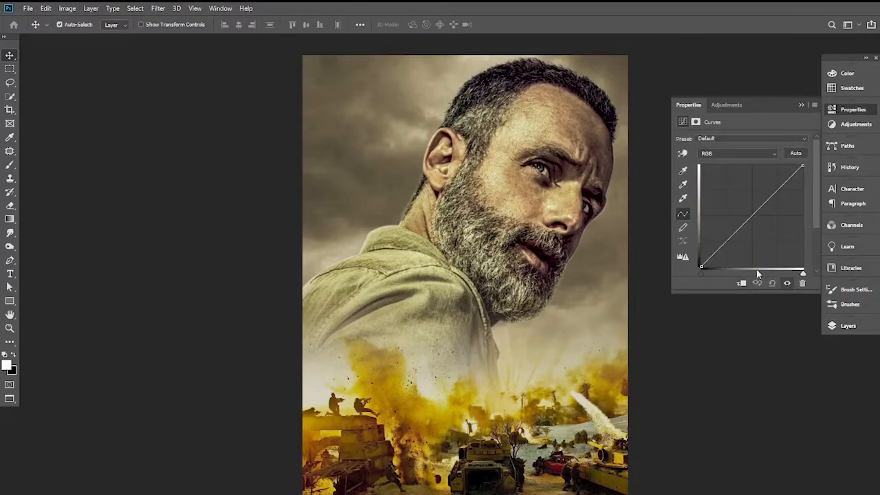
pyautogui.moveTo(802, 165); pyautogui.dragTo(763, 247)
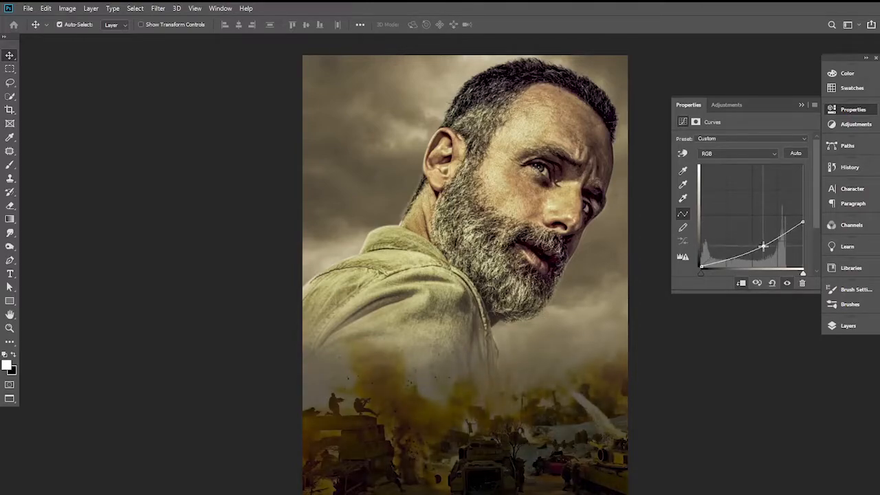
pyautogui.click(801, 105)
pyautogui.click(846, 325)
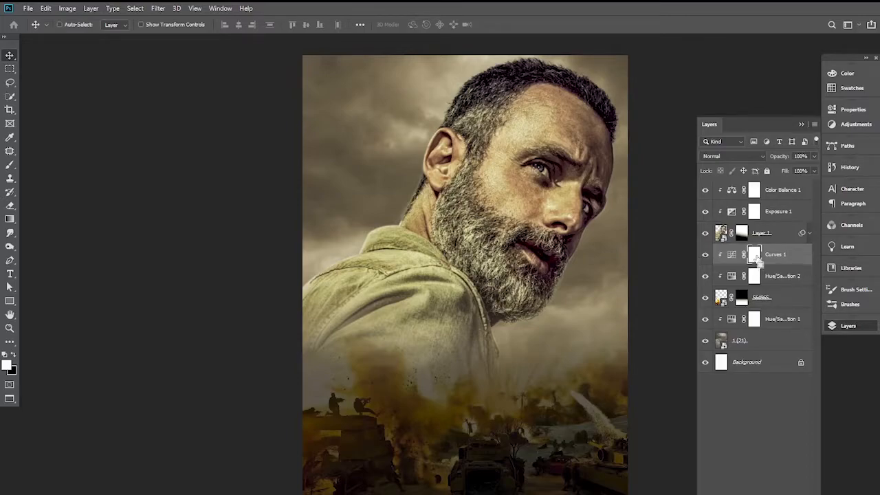
# Invert the Curves mask and paint white with a soft 1000 px brush to darken only the battle scene's outer edges
pyautogui.hotkey('ctrl', 'i')
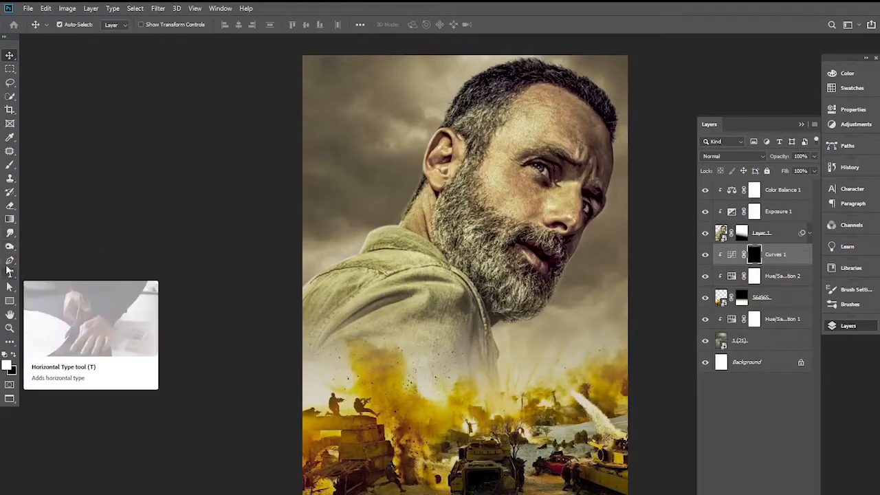
pyautogui.click(10, 165)
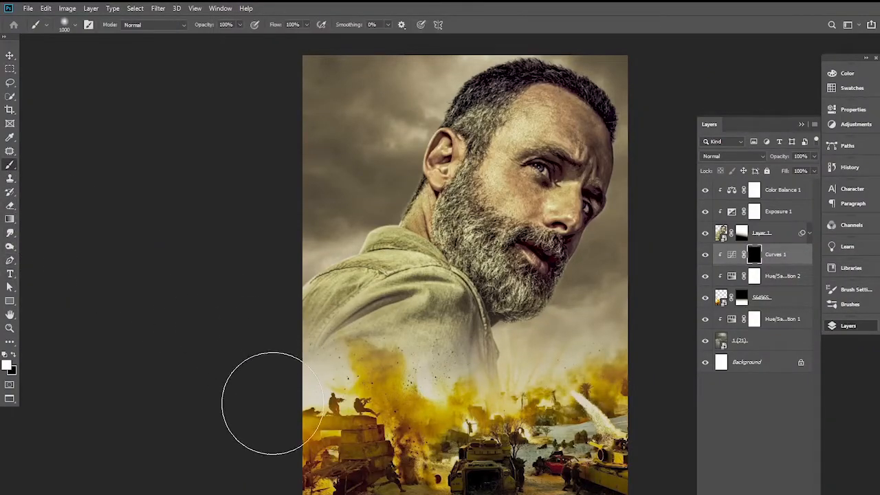
pyautogui.moveTo(197, 28); pyautogui.dragTo(206, 30)
pyautogui.moveTo(522, 429); pyautogui.dragTo(541, 291)
pyautogui.moveTo(298, 263)
pyautogui.mouseDown()
pyautogui.moveTo(341, 372)
pyautogui.moveTo(415, 393)
pyautogui.moveTo(629, 406)
pyautogui.mouseUp()
pyautogui.moveTo(562, 418); pyautogui.dragTo(502, 438)
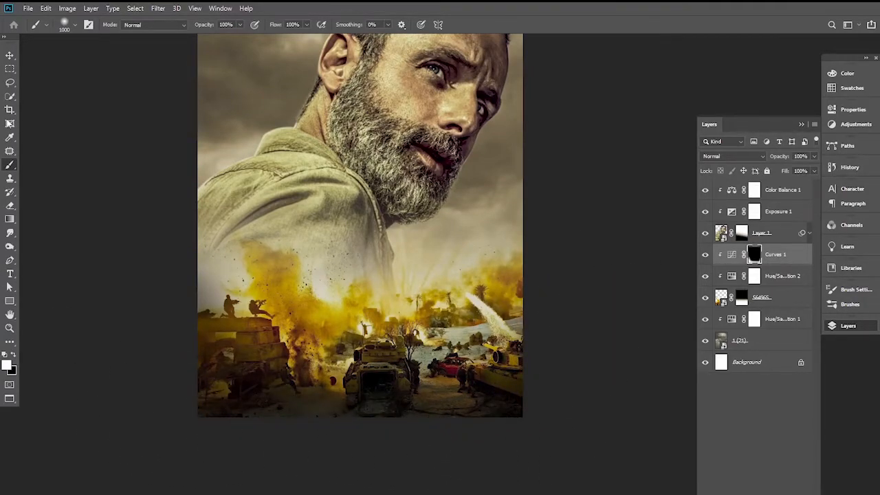
# Examine the whole poster and compare the battle scene with and without the Curves adjustment
pyautogui.click(9, 58)
pyautogui.scroll(-2, 368, 295)
pyautogui.moveTo(369, 294); pyautogui.dragTo(382, 405)
pyautogui.scroll(2, 391, 357)
pyautogui.moveTo(398, 323); pyautogui.dragTo(403, 308)
pyautogui.click(705, 256)
pyautogui.click(704, 257)
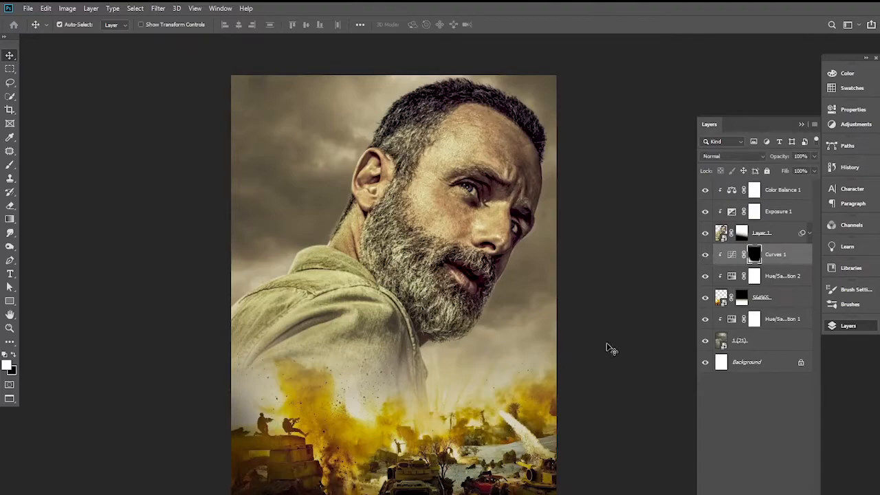
# Add a new empty layer directly above the sky's Hue/Saturation adjustment
pyautogui.click(766, 301)
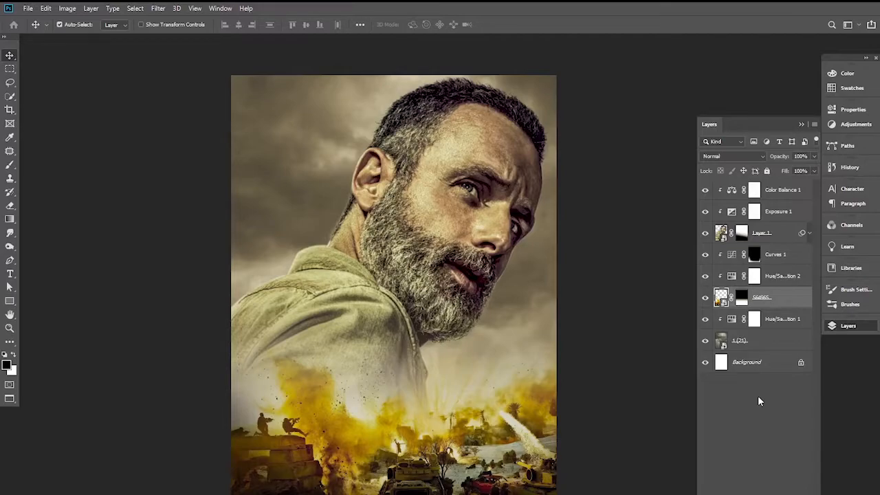
pyautogui.click(759, 238)
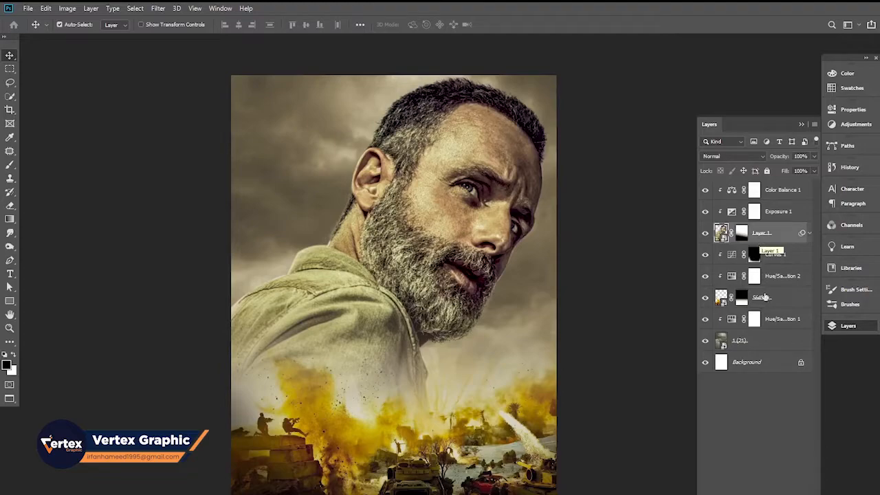
pyautogui.click(763, 344)
pyautogui.click(769, 321)
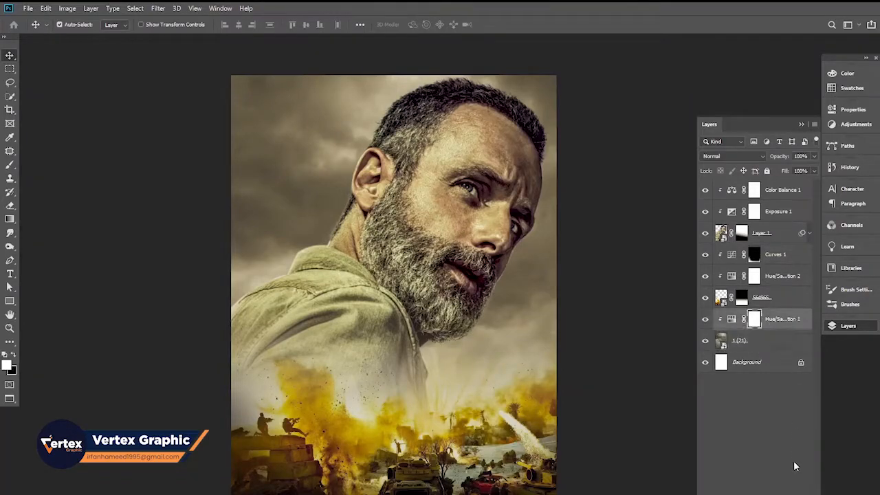
pyautogui.click(787, 493)
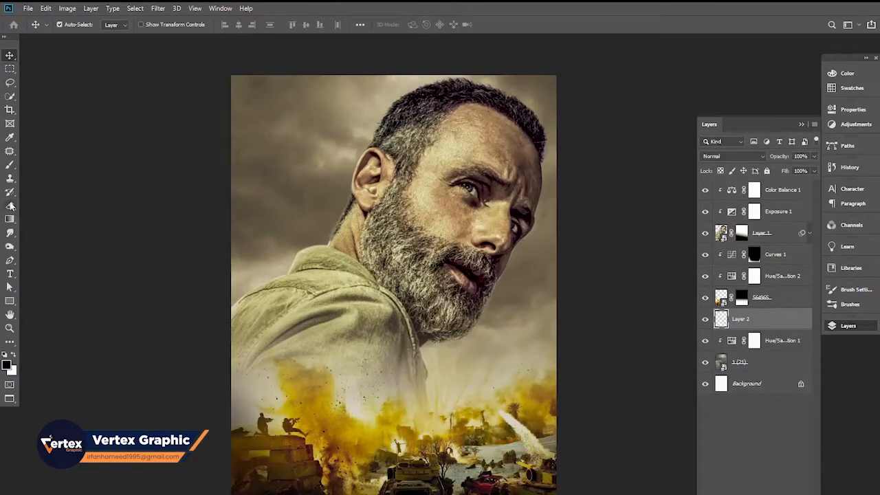
# Paint a soft glow behind the man's head with a 1000 px brush, using a yellow sampled from the explosion
pyautogui.click(11, 166)
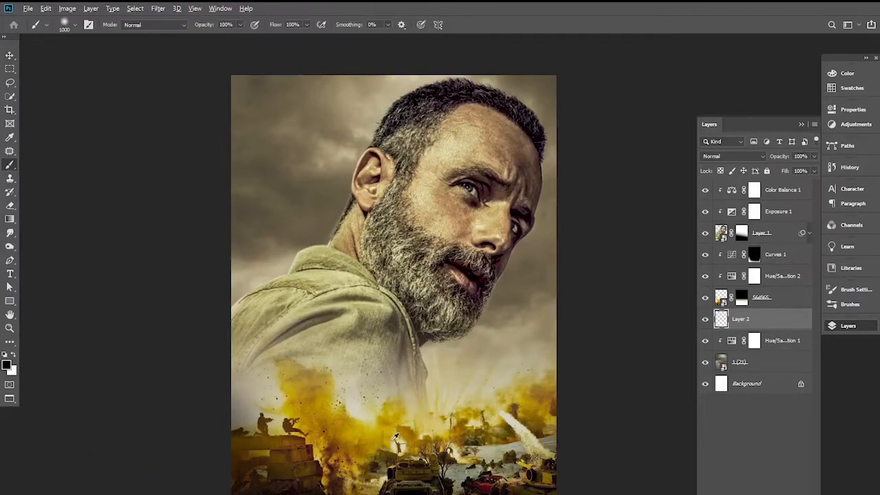
pyautogui.keyDown('alt'); pyautogui.click(371, 419); pyautogui.keyUp('alt')
pyautogui.click(389, 202)
pyautogui.click(388, 202)
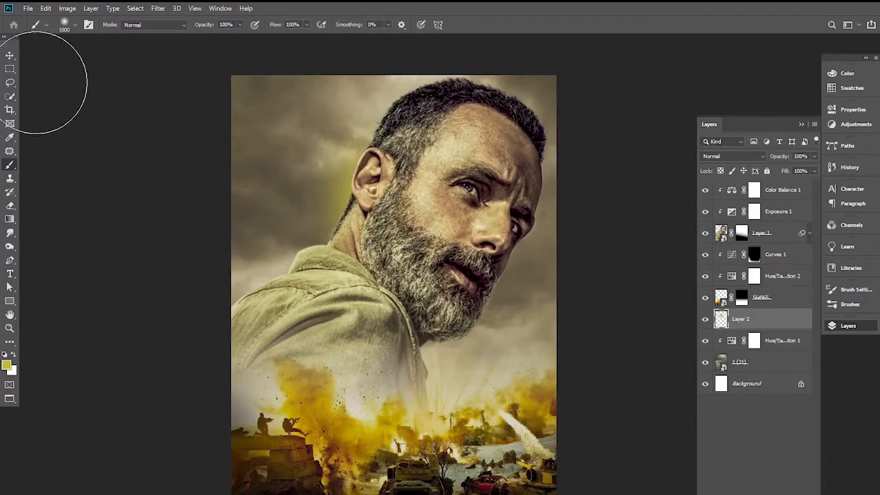
# Scale the yellow glow proportionally to 231% around its centre
pyautogui.click(11, 59)
pyautogui.hotkey('ctrl', 't')
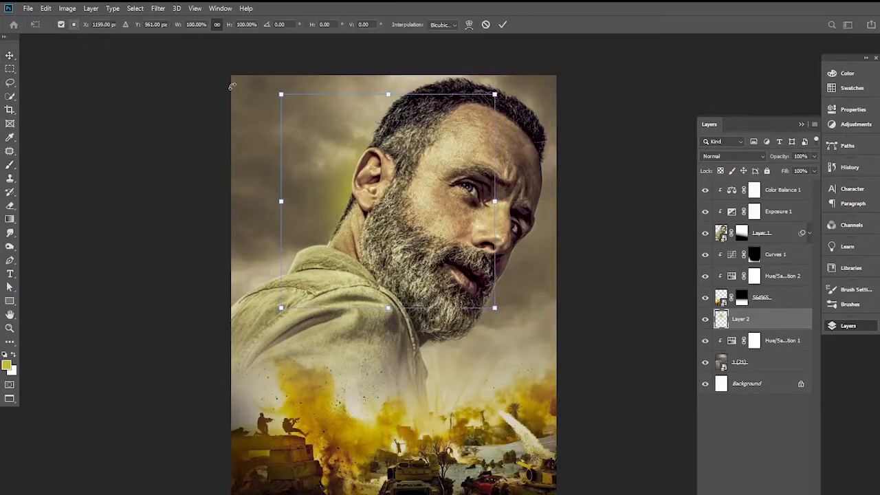
pyautogui.moveTo(182, 27); pyautogui.dragTo(248, 32)
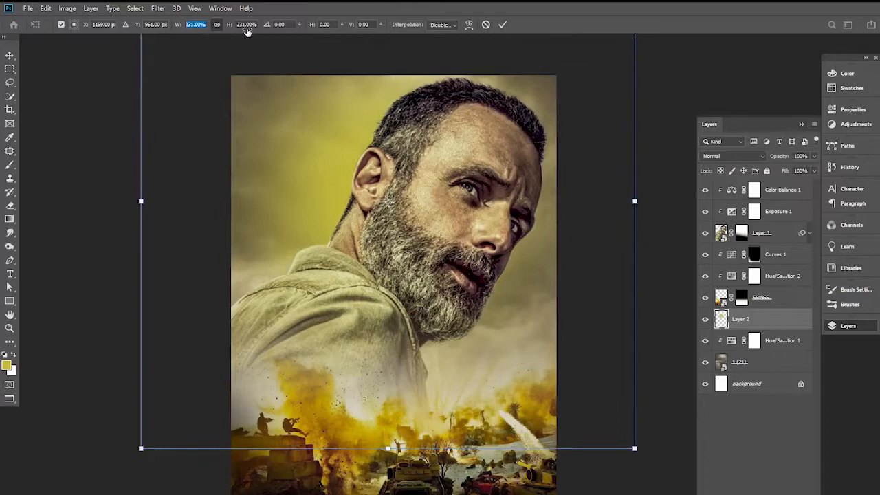
pyautogui.press('Return')
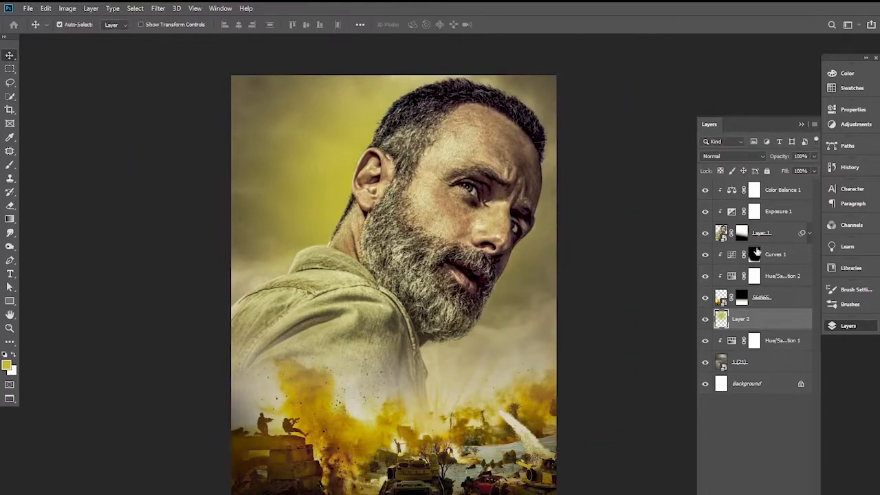
# Set the yellow glow layer's blend mode to Linear Light
pyautogui.click(759, 157)
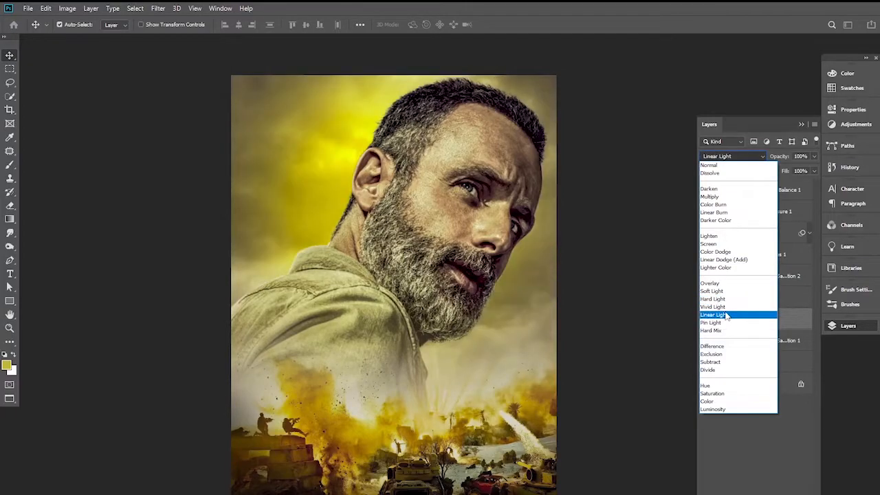
pyautogui.click(725, 315)
pyautogui.moveTo(450, 269); pyautogui.dragTo(460, 283)
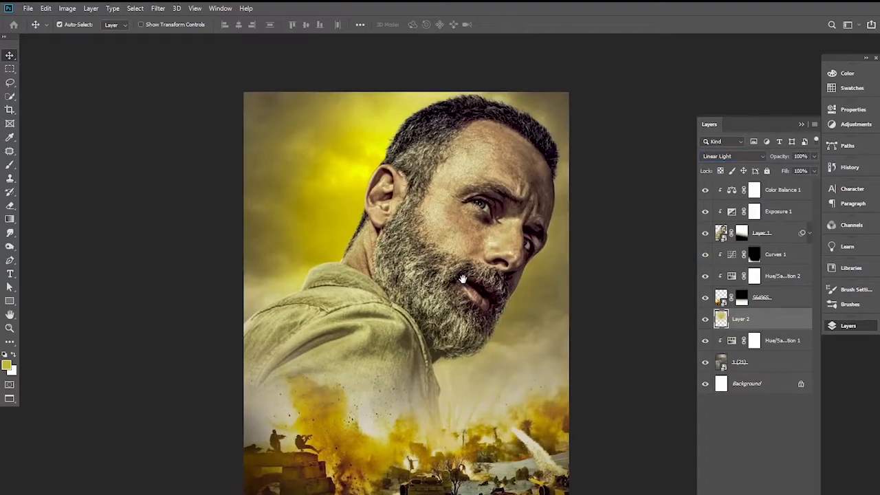
# Enlarge the yellow glow further around its centre so it spreads across the sky, and lower its layer opacity to 41%
pyautogui.hotkey('ctrl', 't')
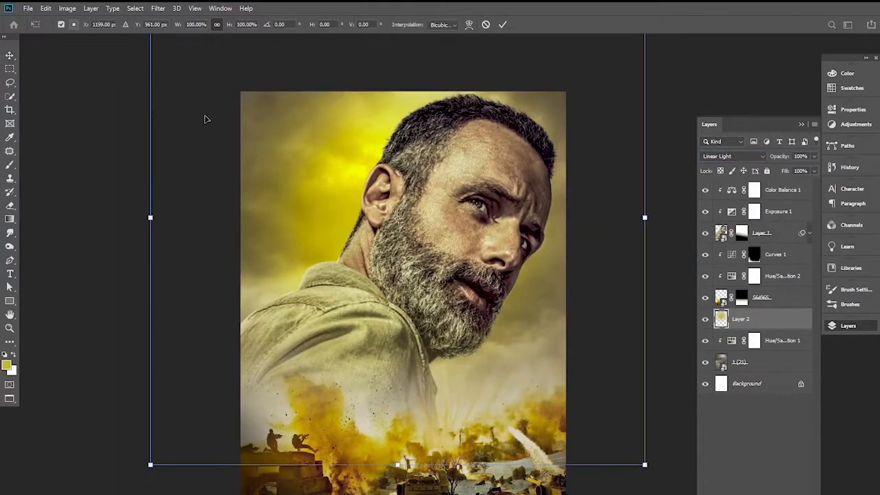
pyautogui.moveTo(177, 26); pyautogui.dragTo(189, 27)
pyautogui.press('Return')
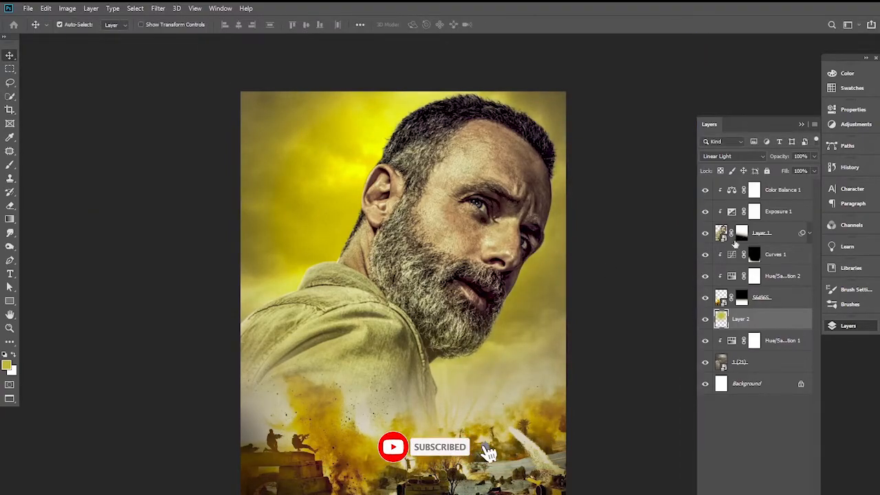
pyautogui.moveTo(778, 159); pyautogui.dragTo(747, 165)
pyautogui.scroll(-1, 454, 277)
pyautogui.scroll(1, 454, 277)
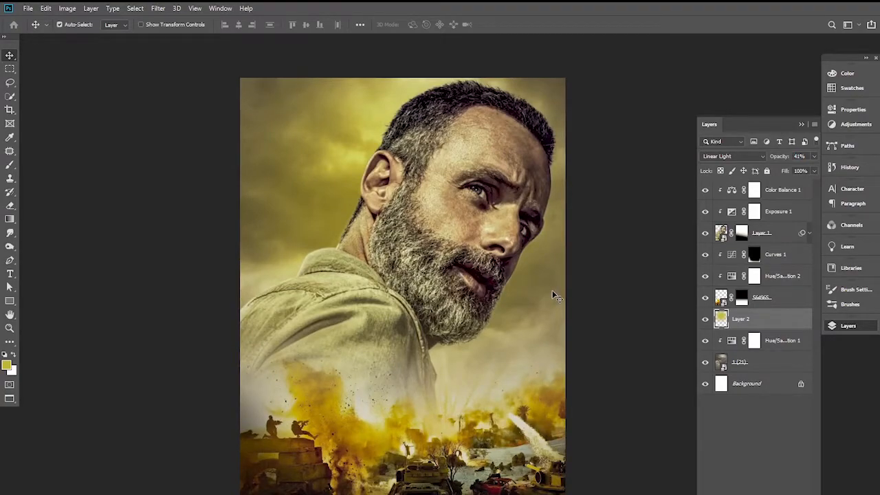
# Try a Camera Raw grade on the battle scene with temperature +17, exposure +0.60, contrast +11, vibrance +32 and saturation +19, and undo it
pyautogui.click(530, 421)
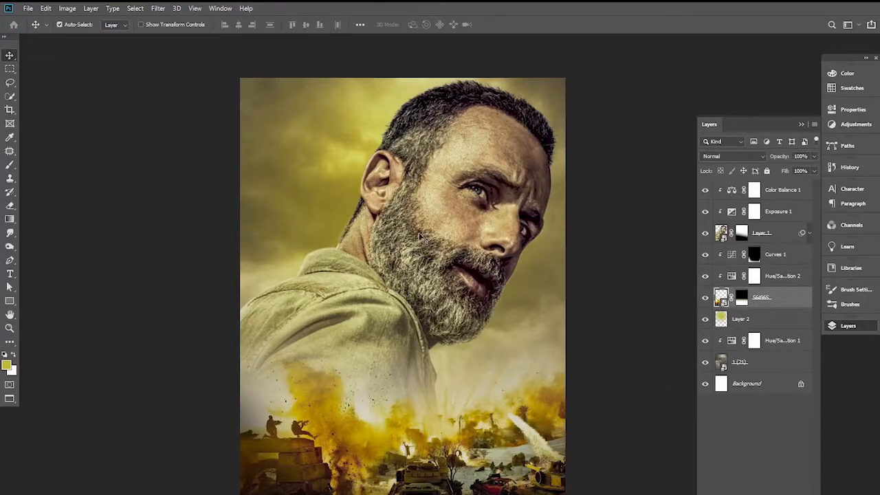
pyautogui.click(158, 9)
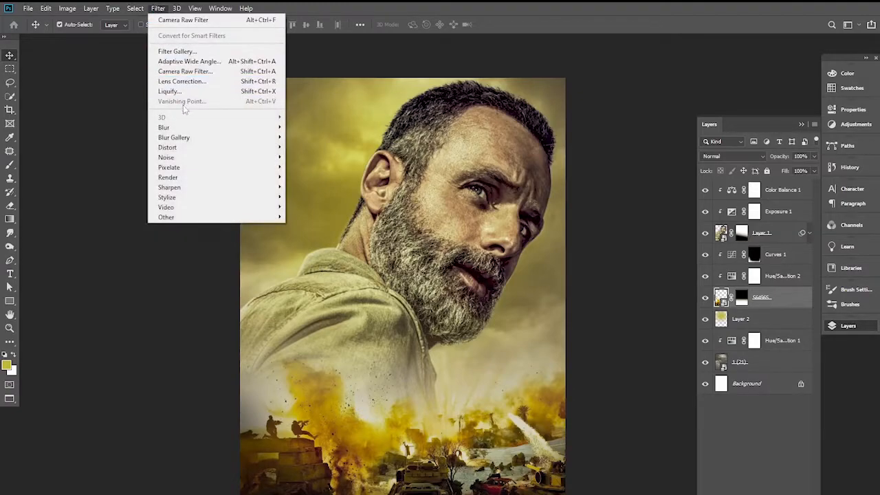
pyautogui.click(185, 71)
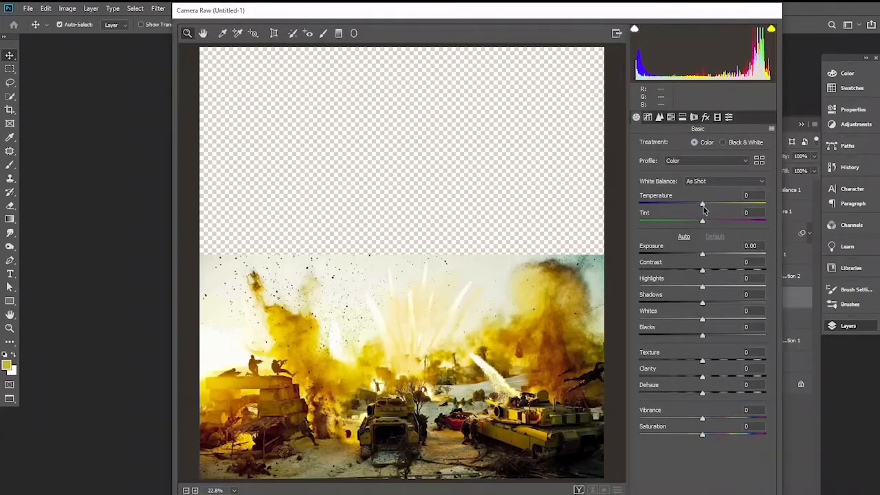
pyautogui.moveTo(702, 206); pyautogui.dragTo(712, 204)
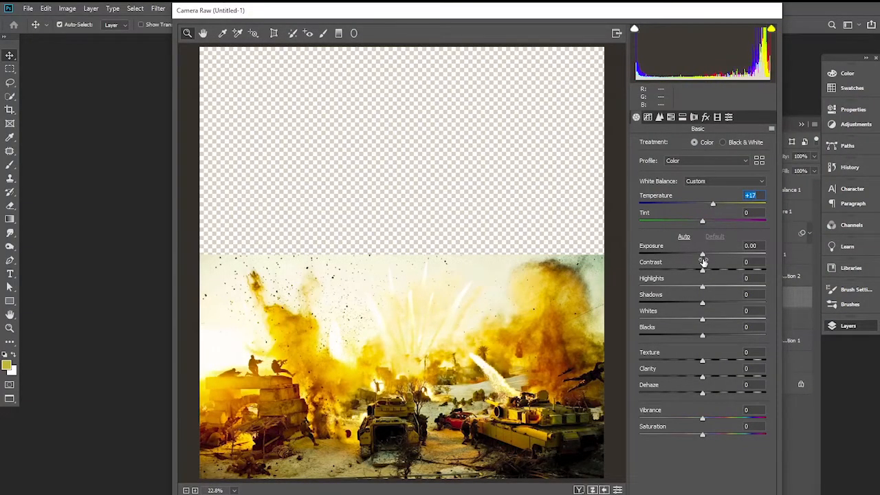
pyautogui.moveTo(703, 255); pyautogui.dragTo(710, 273)
pyautogui.moveTo(703, 419); pyautogui.dragTo(714, 438)
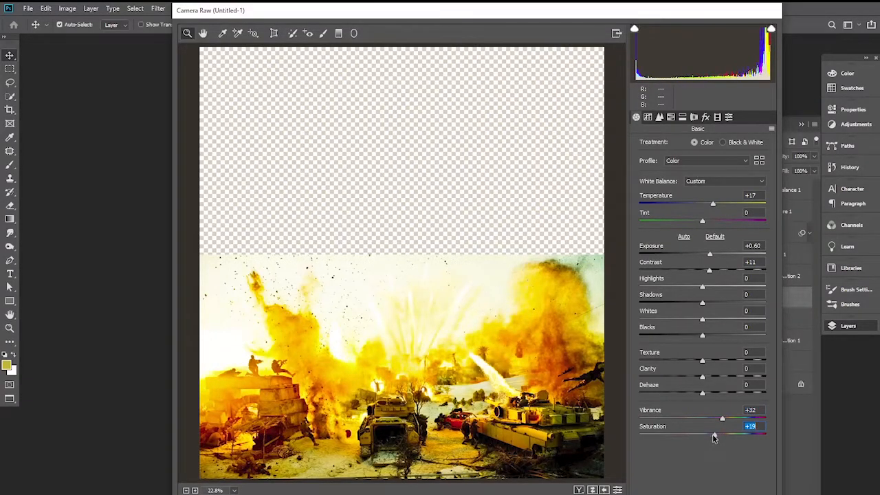
pyautogui.press('Return')
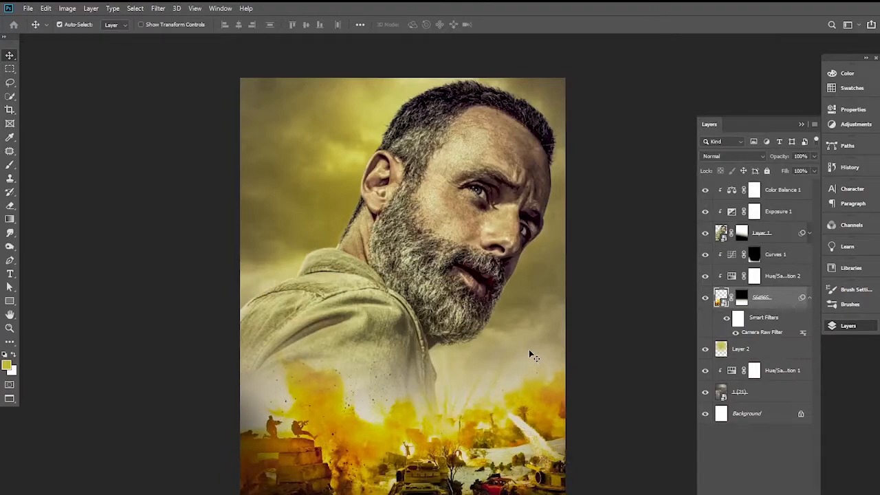
pyautogui.moveTo(474, 320); pyautogui.dragTo(466, 289)
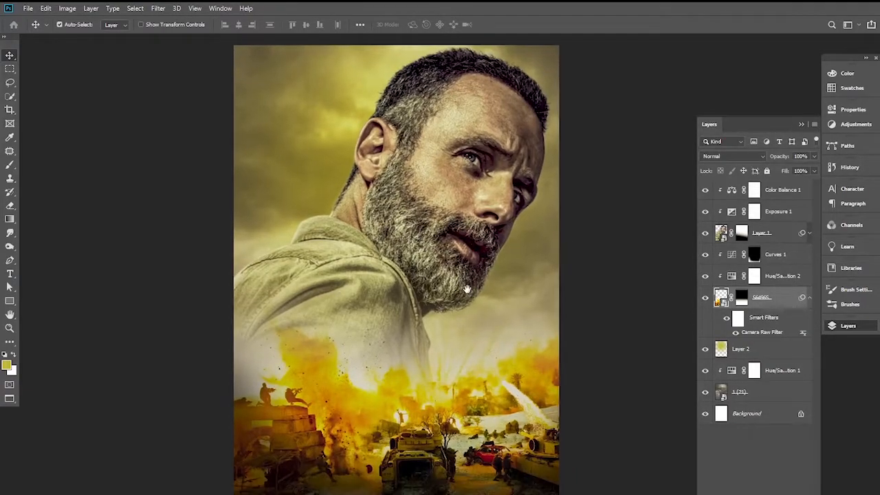
pyautogui.press('ctrl')
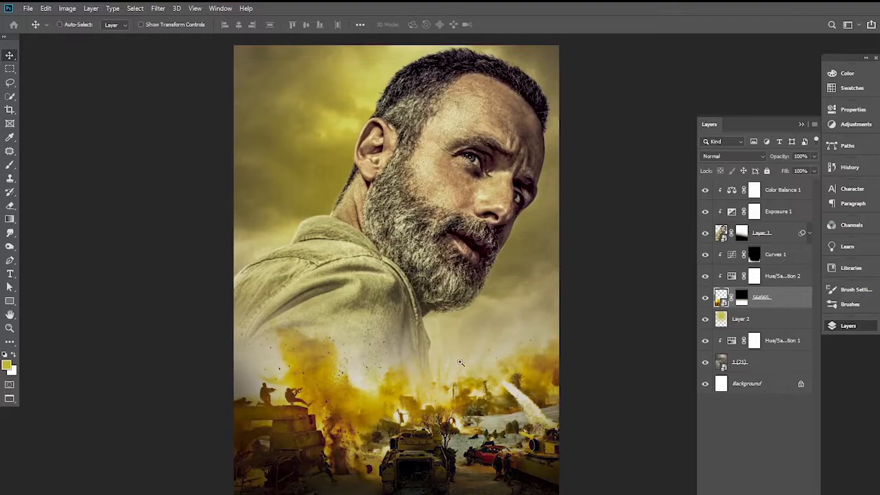
pyautogui.scroll(3, 464, 358)
pyautogui.scroll(-3, 452, 348)
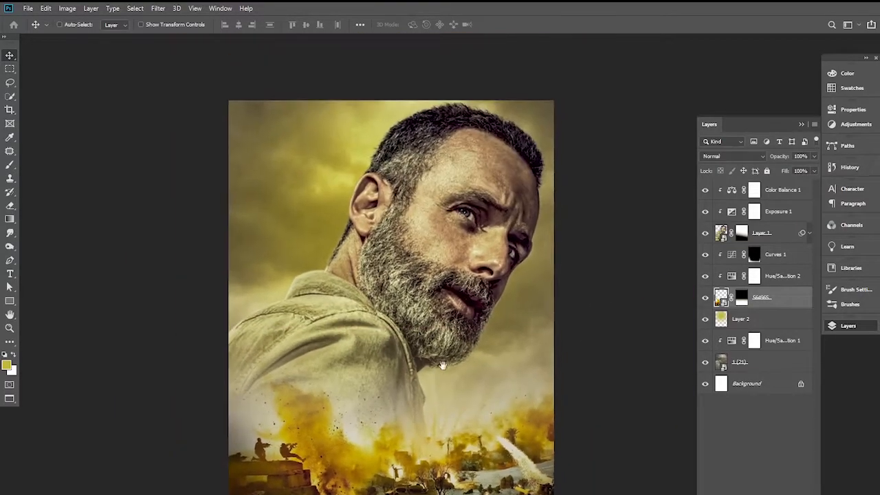
# Try a colorized Hue/Saturation adjustment clipped directly above the man's layer, and delete it
pyautogui.keyDown('ctrl'); pyautogui.click(443, 286); pyautogui.keyUp('ctrl')
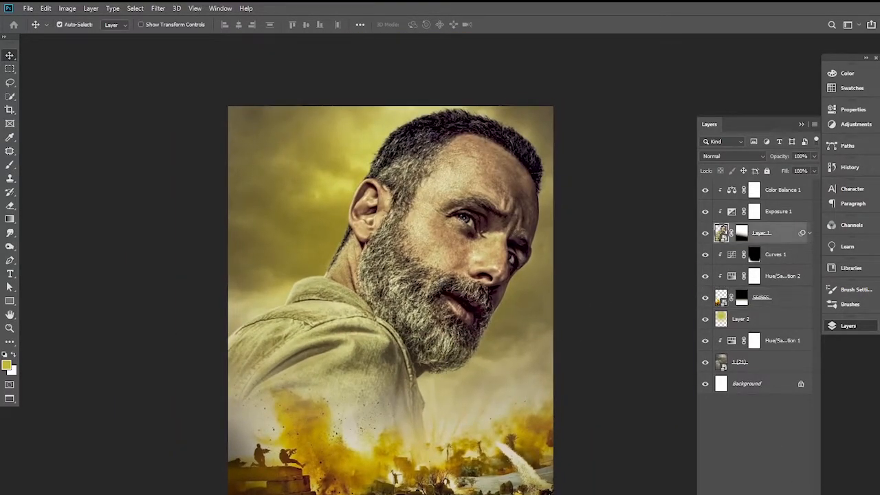
pyautogui.click(754, 494)
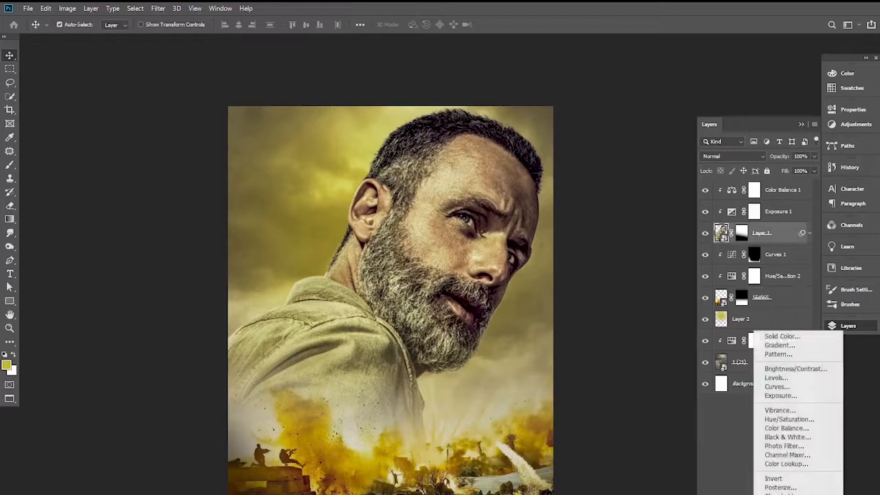
pyautogui.click(785, 422)
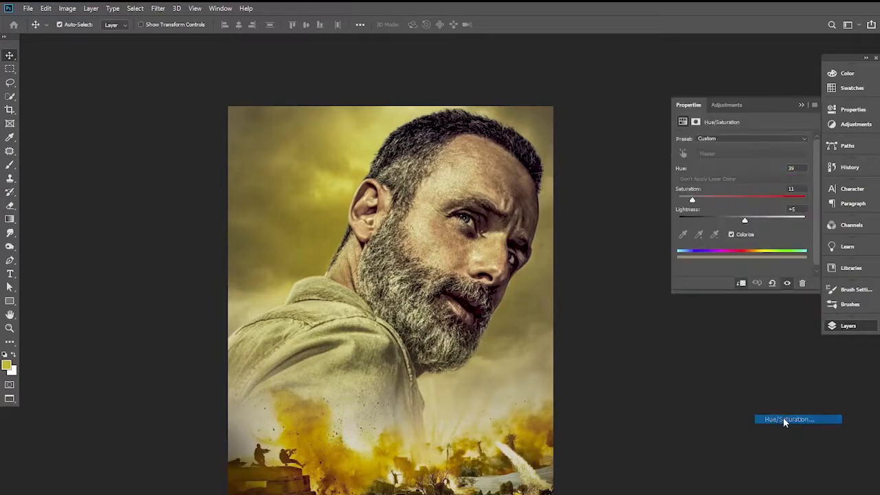
pyautogui.click(731, 235)
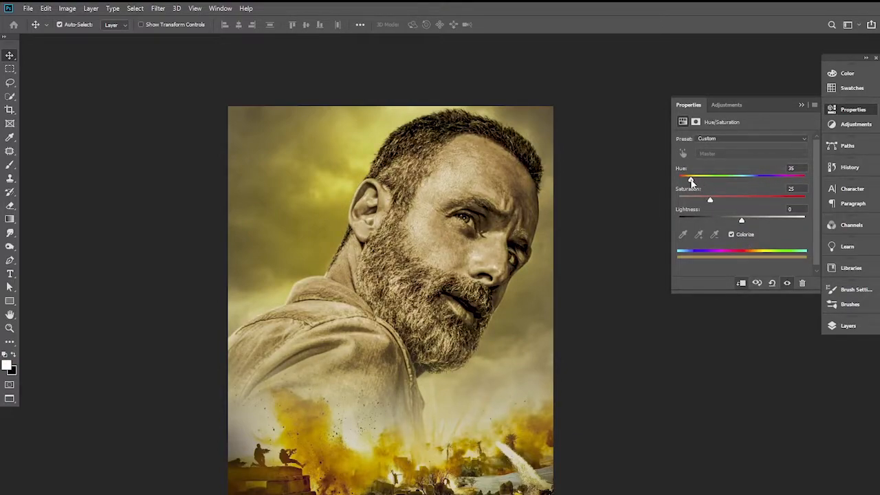
pyautogui.moveTo(691, 181); pyautogui.dragTo(688, 184)
pyautogui.click(802, 284)
# Add a clipped Hue/Saturation adjustment above the man's Color Balance, colorized with hue 47, saturation 43 and lightness +9
pyautogui.click(393, 212)
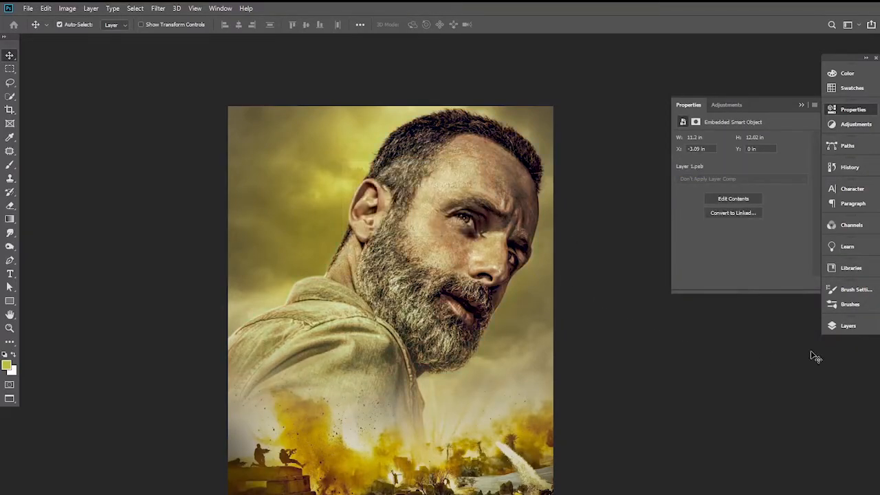
pyautogui.click(848, 327)
pyautogui.click(765, 195)
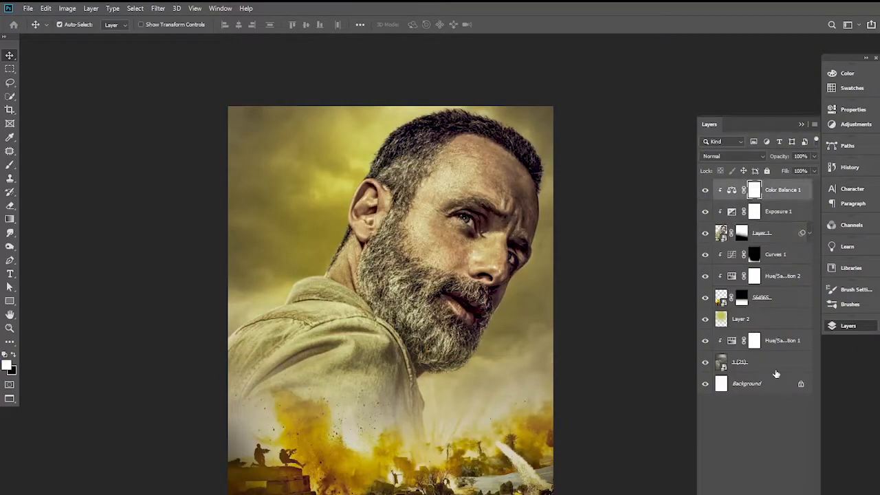
pyautogui.click(758, 494)
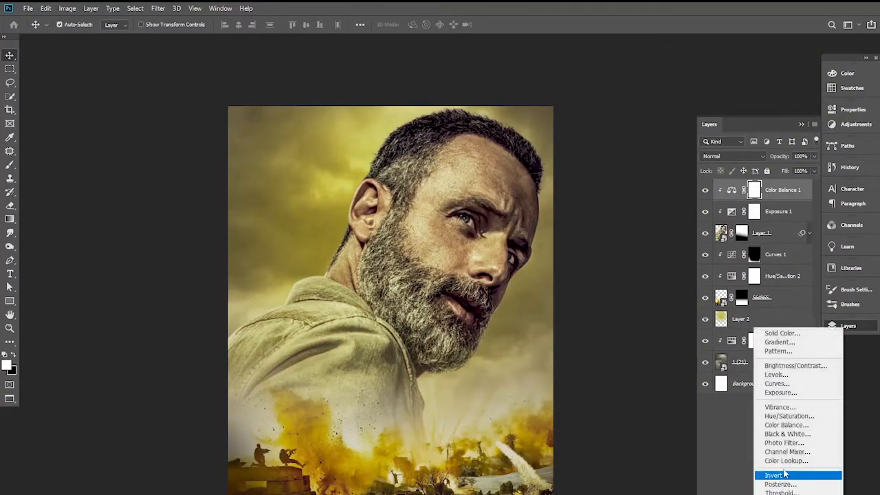
pyautogui.click(787, 417)
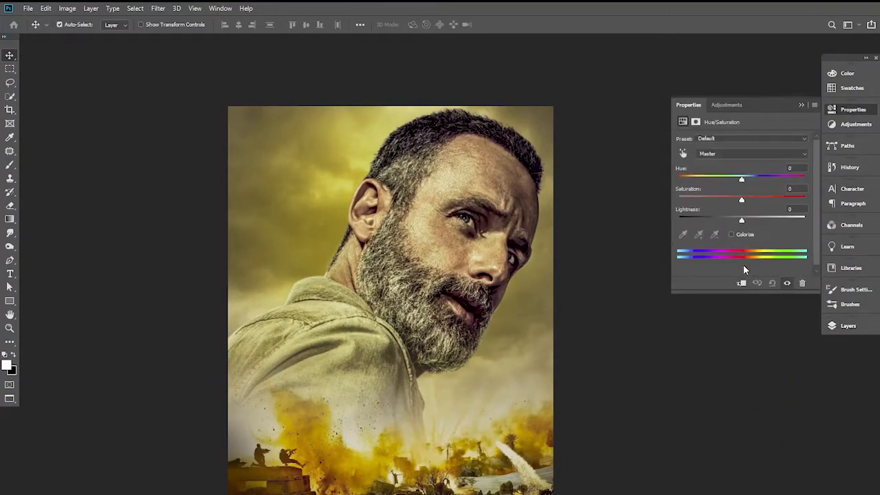
pyautogui.click(732, 234)
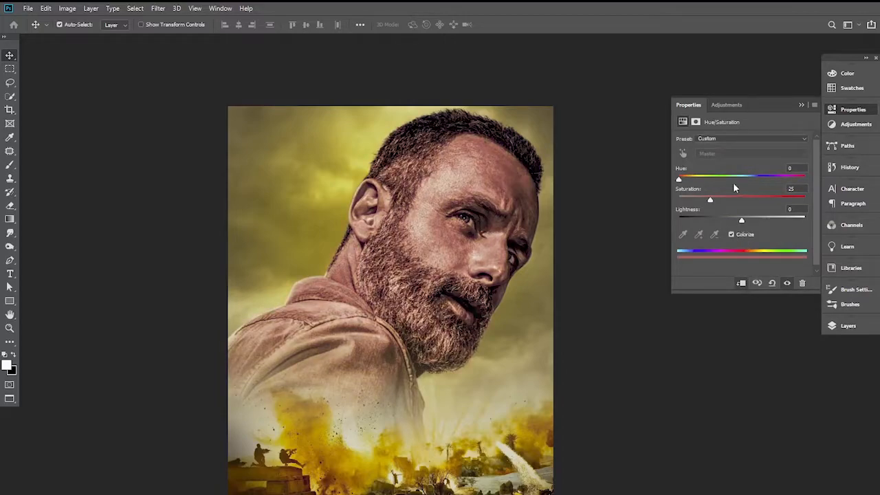
pyautogui.moveTo(681, 182); pyautogui.dragTo(698, 182)
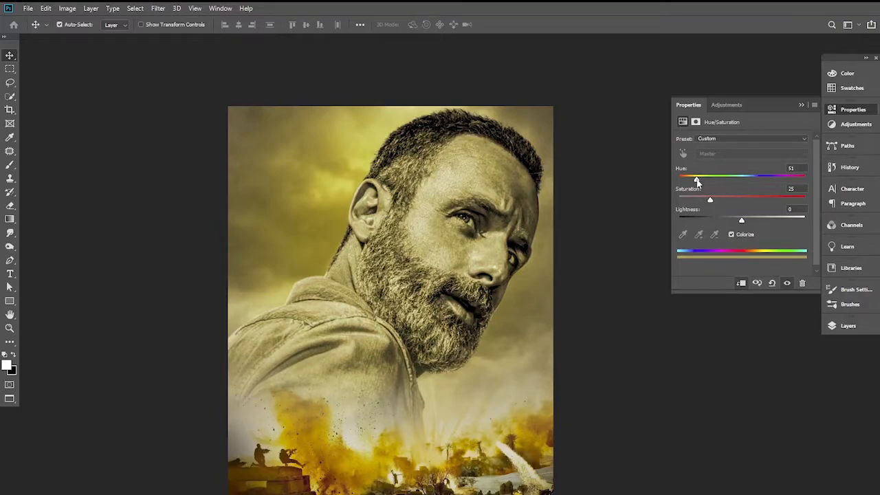
pyautogui.moveTo(742, 222)
pyautogui.mouseDown()
pyautogui.moveTo(723, 222)
pyautogui.moveTo(769, 222)
pyautogui.moveTo(747, 223)
pyautogui.mouseUp()
pyautogui.moveTo(715, 199); pyautogui.dragTo(694, 182)
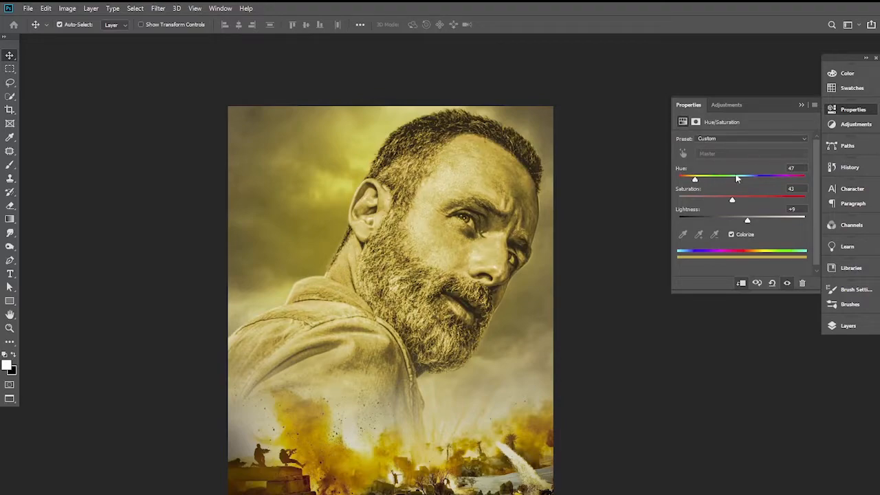
# Invert the mask of the new Hue/Saturation adjustment to black
pyautogui.click(801, 105)
pyautogui.click(847, 325)
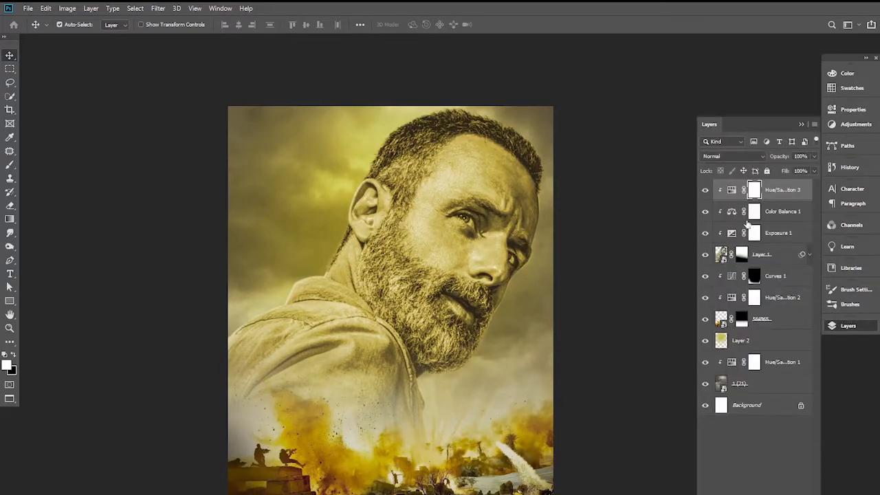
pyautogui.hotkey('ctrl', 'i')
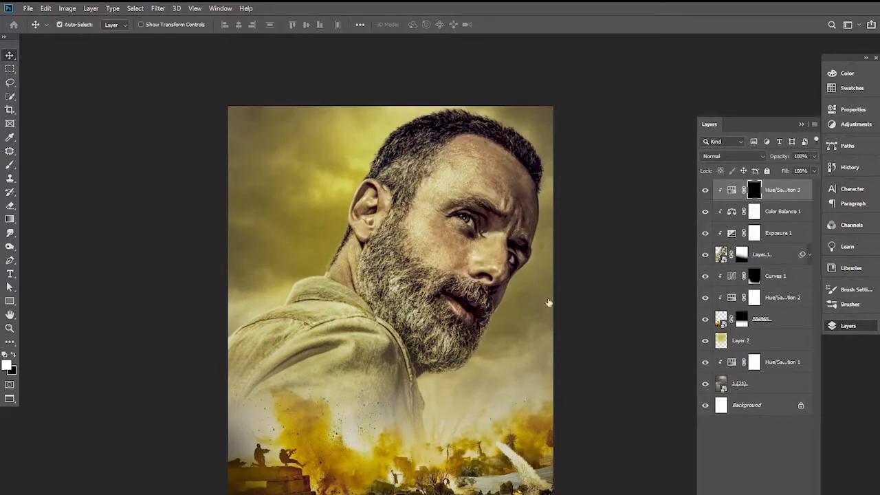
# Paint white on the Hue/Saturation mask along the glow-facing edge of the man's shoulder, neck and hair with a soft 150 px brush
pyautogui.click(9, 165)
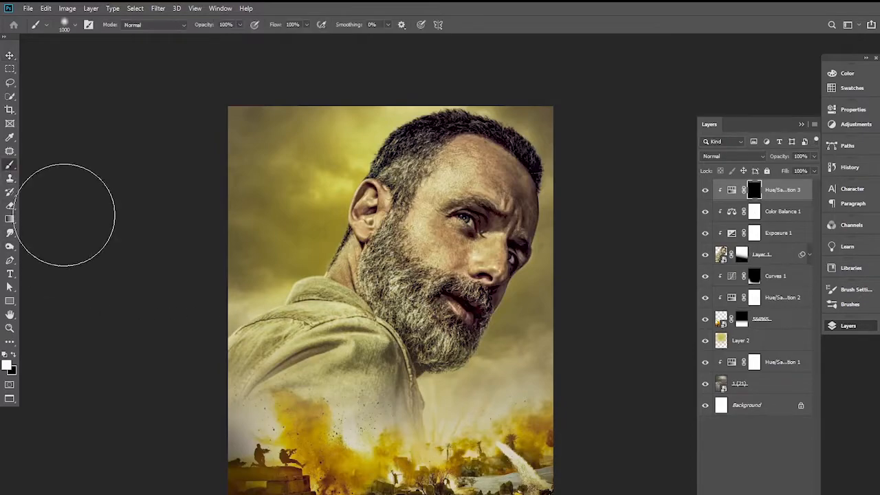
pyautogui.scroll(1, 320, 329)
pyautogui.moveTo(320, 328)
pyautogui.mouseDown()
pyautogui.moveTo(332, 351)
pyautogui.moveTo(327, 335)
pyautogui.mouseUp()
pyautogui.scroll(1, 315, 340)
pyautogui.press('[')
pyautogui.press('[')
pyautogui.press('[')
pyautogui.press('[')
pyautogui.press('[')
pyautogui.press('[')
pyautogui.press('[')
pyautogui.press('[')
pyautogui.press('[')
pyautogui.press('[')
pyautogui.press('[')
pyautogui.moveTo(261, 314)
pyautogui.mouseDown()
pyautogui.moveTo(199, 348)
pyautogui.moveTo(163, 385)
pyautogui.mouseUp()
pyautogui.moveTo(234, 342)
pyautogui.mouseDown()
pyautogui.moveTo(350, 237)
pyautogui.moveTo(387, 190)
pyautogui.moveTo(430, 96)
pyautogui.mouseUp()
pyautogui.moveTo(435, 224); pyautogui.dragTo(411, 358)
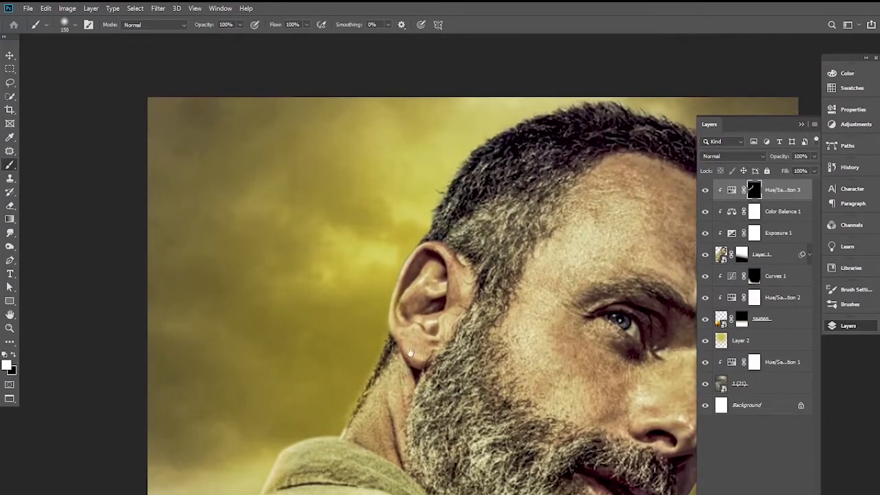
pyautogui.moveTo(455, 173)
pyautogui.mouseDown()
pyautogui.moveTo(485, 139)
pyautogui.moveTo(566, 93)
pyautogui.mouseUp()
pyautogui.keyDown('alt'); pyautogui.click(477, 310); pyautogui.keyUp('alt')
pyautogui.moveTo(475, 356); pyautogui.dragTo(451, 370)
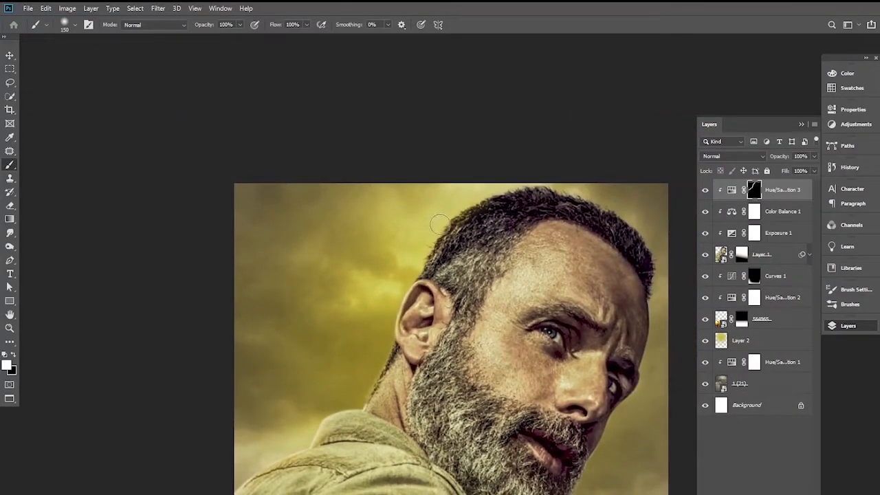
pyautogui.moveTo(507, 400); pyautogui.dragTo(397, 375)
pyautogui.keyDown('ctrl'); pyautogui.click(463, 311); pyautogui.keyUp('ctrl')
pyautogui.keyDown('alt'); pyautogui.click(398, 376); pyautogui.keyUp('alt')
# Add a new empty layer above the masked Hue/Saturation adjustment and clip it to the man's layer
pyautogui.click(776, 196)
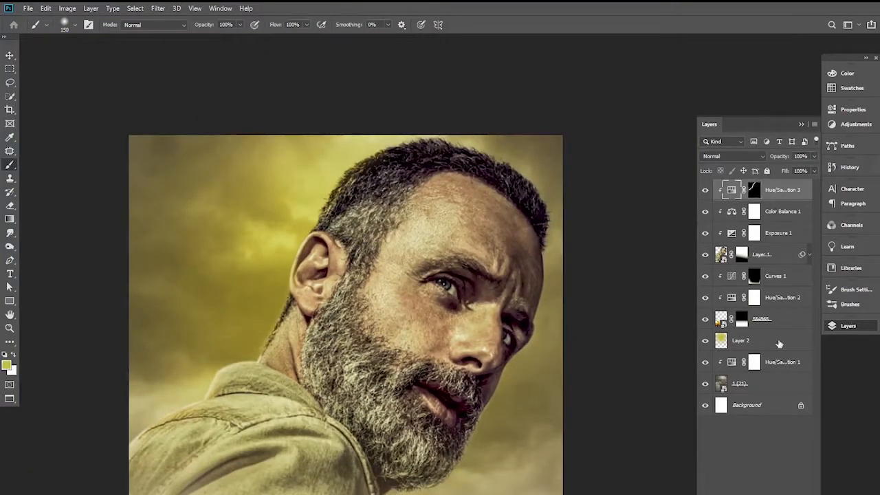
pyautogui.hotkey('ctrl', 'shift', 'alt', 'n')
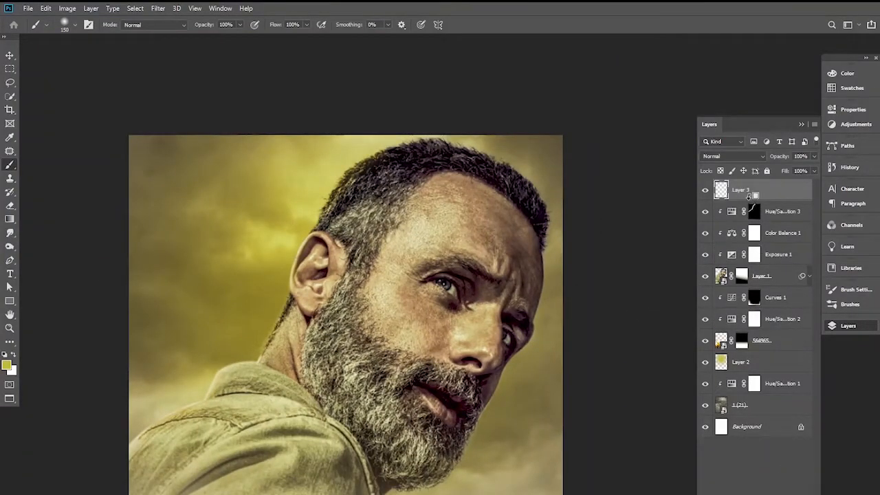
pyautogui.keyDown('alt'); pyautogui.click(749, 196); pyautogui.keyUp('alt')
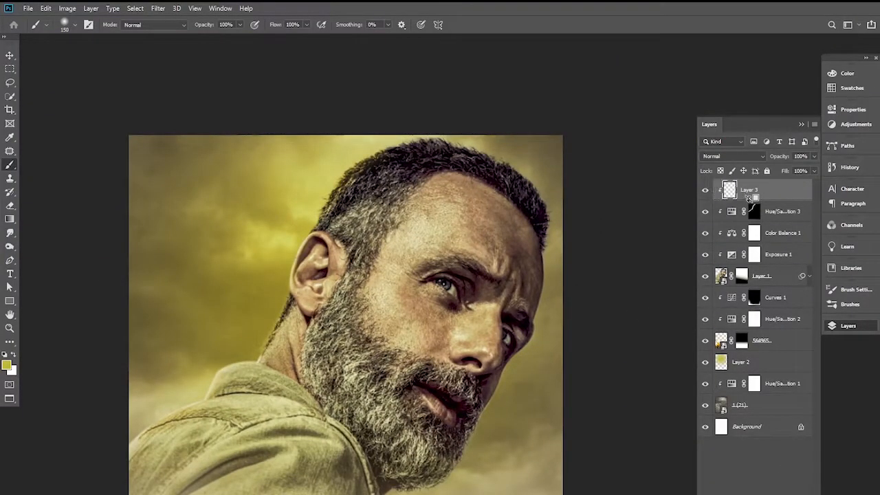
# Fill the new clipped layer with 50% gray and set its blend mode to Overlay
pyautogui.click(50, 9)
pyautogui.click(72, 173)
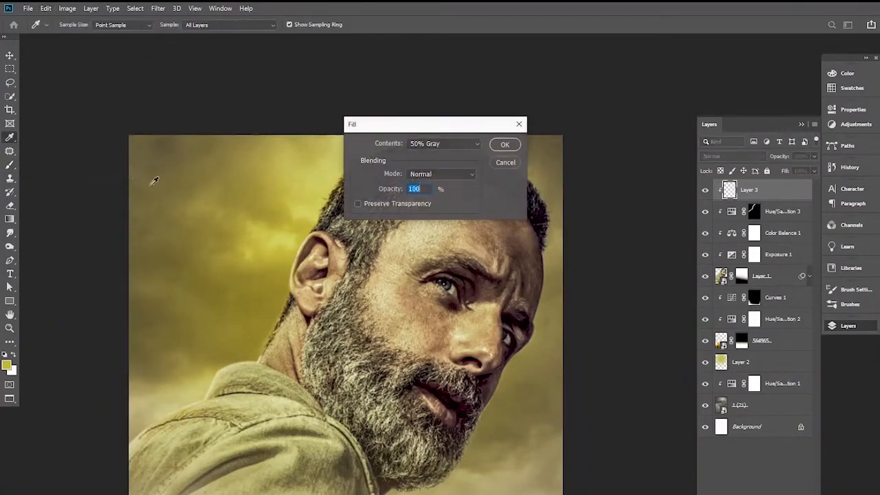
pyautogui.click(504, 144)
pyautogui.press('b')
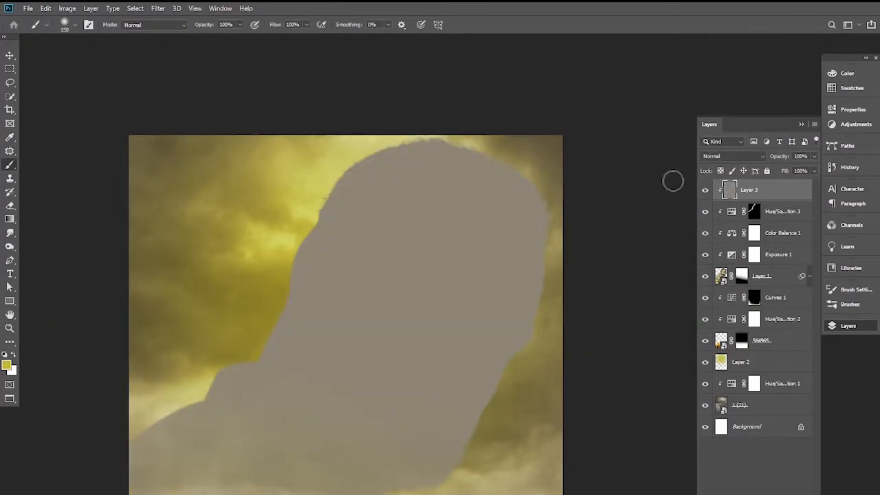
pyautogui.click(761, 160)
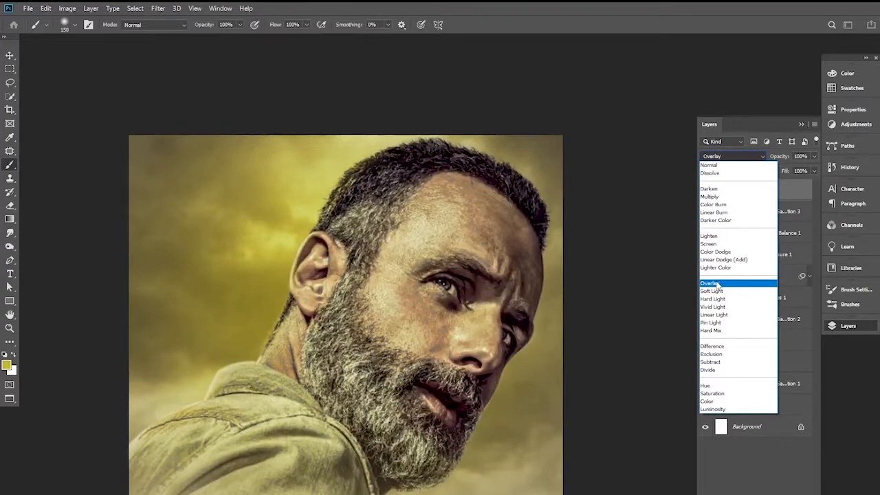
pyautogui.click(715, 280)
pyautogui.keyDown('ctrl'); pyautogui.click(448, 332); pyautogui.keyUp('ctrl')
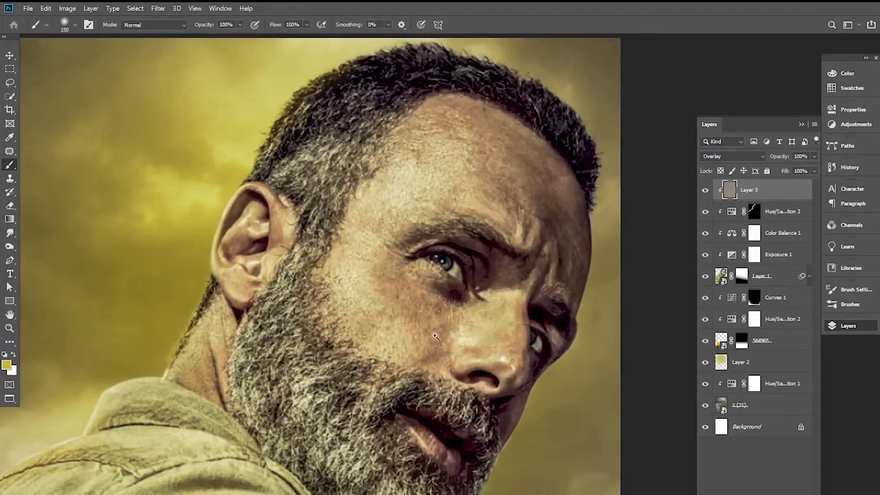
pyautogui.moveTo(426, 324); pyautogui.dragTo(416, 281)
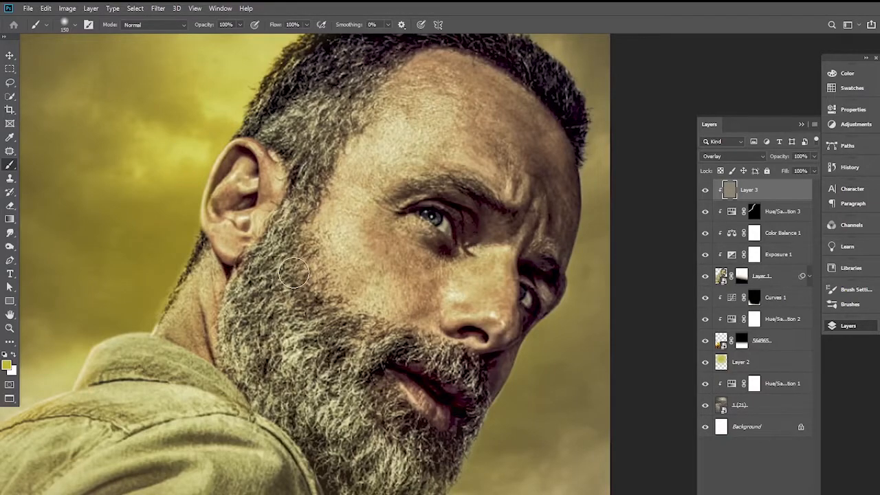
pyautogui.press('[')
pyautogui.press('[')
pyautogui.press('[')
pyautogui.press('[')
pyautogui.press('[')
pyautogui.press(']')
pyautogui.press(']')
pyautogui.press('[')
pyautogui.press('[')
pyautogui.moveTo(481, 198)
pyautogui.mouseDown()
pyautogui.moveTo(420, 191)
pyautogui.moveTo(391, 210)
pyautogui.mouseUp()
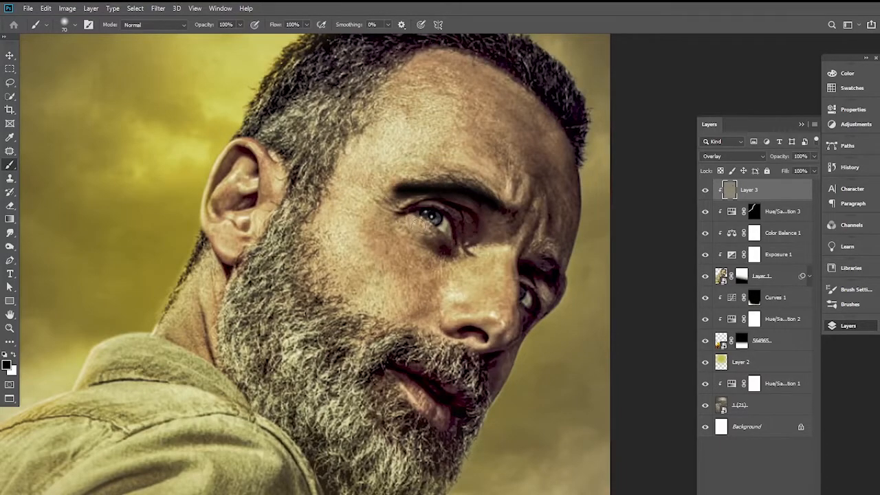
pyautogui.hotkey('ctrl', 'z')
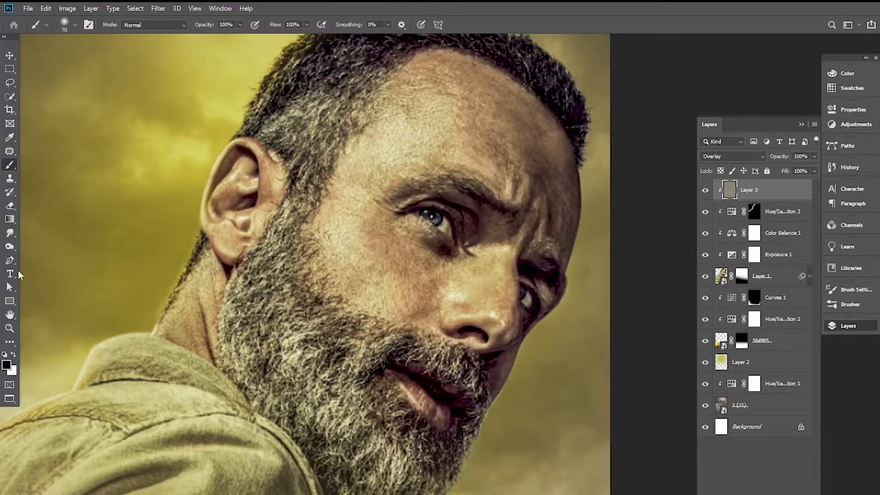
# Burn the eyebrow, eye sockets and shadowed far side of the face on the gray Overlay layer at 100% exposure in midtones
pyautogui.click(10, 246)
pyautogui.click(42, 257)
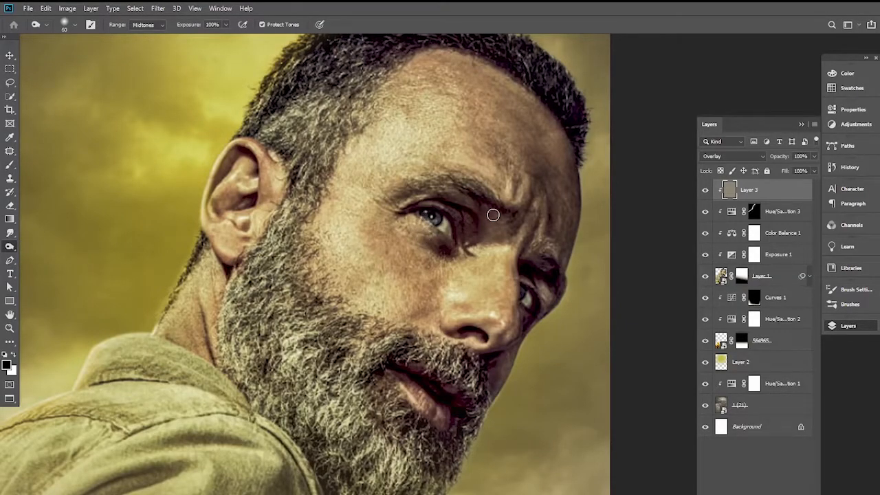
pyautogui.moveTo(474, 195)
pyautogui.mouseDown()
pyautogui.moveTo(422, 186)
pyautogui.moveTo(390, 196)
pyautogui.mouseUp()
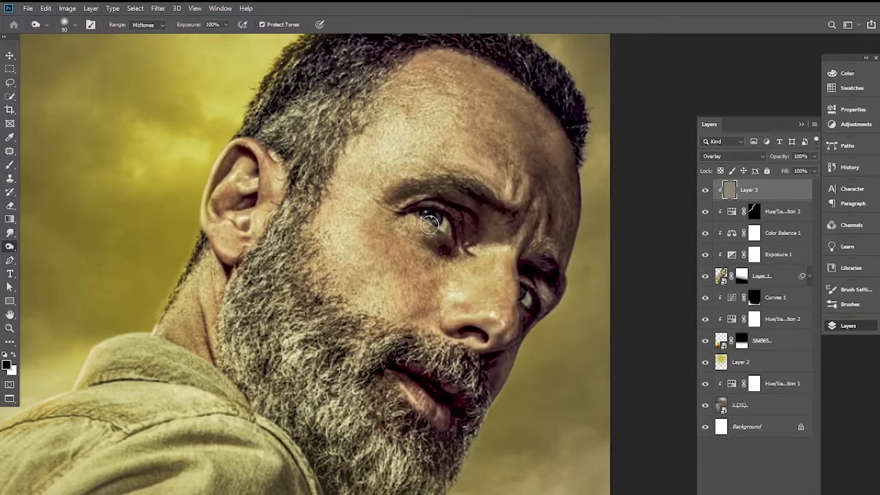
pyautogui.moveTo(544, 261); pyautogui.dragTo(562, 315)
pyautogui.moveTo(440, 261)
pyautogui.mouseDown()
pyautogui.moveTo(445, 251)
pyautogui.moveTo(416, 234)
pyautogui.moveTo(392, 203)
pyautogui.mouseUp()
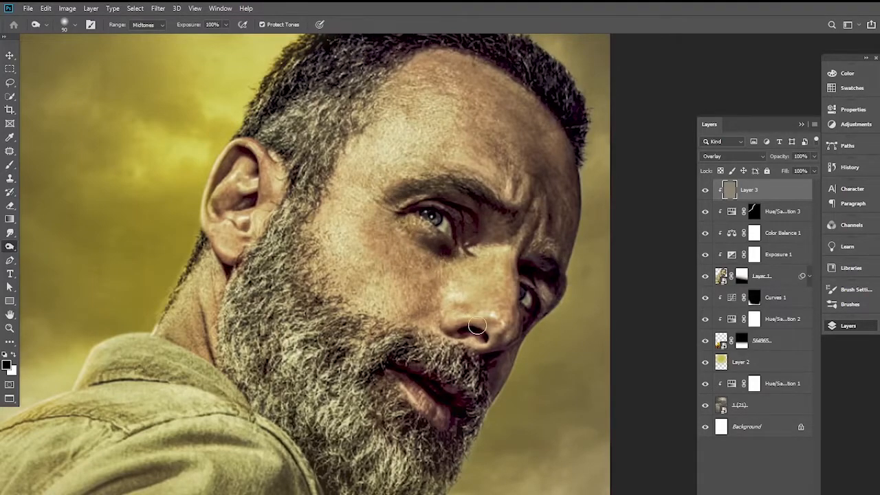
# Deepen the shadows of the beard, sideburn, neck and nape hairline on the gray Overlay layer using the Burn tool
pyautogui.moveTo(385, 354)
pyautogui.mouseDown()
pyautogui.moveTo(323, 385)
pyautogui.moveTo(327, 344)
pyautogui.moveTo(290, 363)
pyautogui.moveTo(314, 326)
pyautogui.moveTo(295, 289)
pyautogui.moveTo(285, 248)
pyautogui.mouseUp()
pyautogui.moveTo(317, 161); pyautogui.dragTo(263, 240)
pyautogui.moveTo(406, 347)
pyautogui.mouseDown()
pyautogui.moveTo(474, 376)
pyautogui.moveTo(483, 406)
pyautogui.moveTo(450, 478)
pyautogui.moveTo(445, 445)
pyautogui.moveTo(384, 432)
pyautogui.moveTo(369, 420)
pyautogui.moveTo(369, 403)
pyautogui.moveTo(262, 409)
pyautogui.moveTo(245, 387)
pyautogui.moveTo(332, 465)
pyautogui.moveTo(336, 492)
pyautogui.mouseUp()
pyautogui.moveTo(273, 421)
pyautogui.mouseDown()
pyautogui.moveTo(226, 371)
pyautogui.moveTo(205, 302)
pyautogui.moveTo(226, 374)
pyautogui.moveTo(234, 314)
pyautogui.moveTo(245, 319)
pyautogui.moveTo(219, 308)
pyautogui.mouseUp()
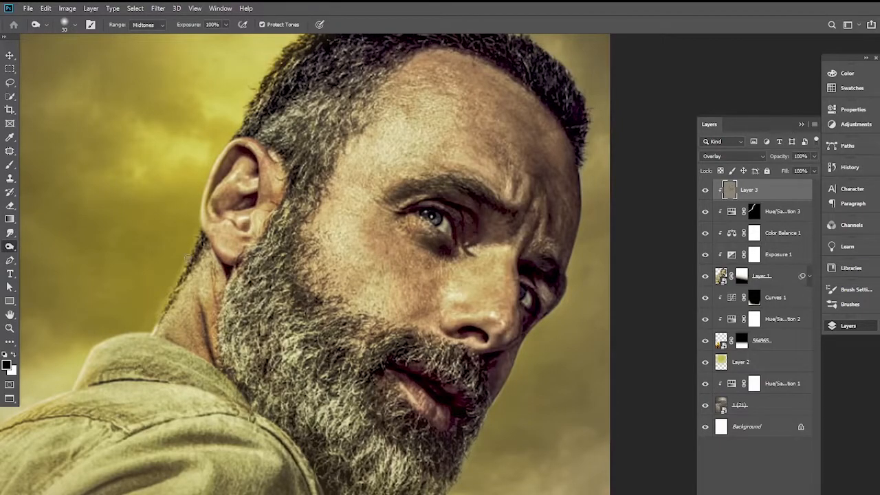
pyautogui.moveTo(198, 246); pyautogui.dragTo(152, 350)
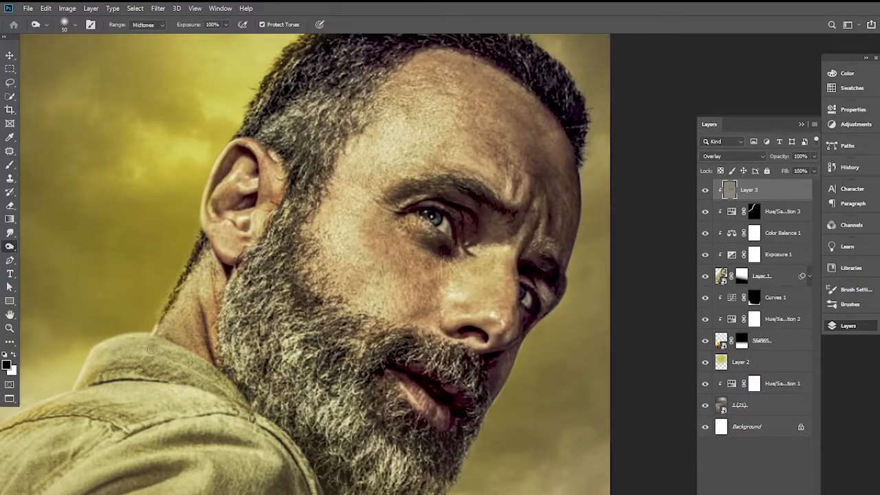
# Work over the man's ear, forehead edge and temple hair on the gray Overlay layer with a soft 70 px Burn brush
pyautogui.press(']')
pyautogui.press(']')
pyautogui.moveTo(238, 233)
pyautogui.mouseDown()
pyautogui.moveTo(247, 201)
pyautogui.moveTo(221, 214)
pyautogui.moveTo(254, 171)
pyautogui.moveTo(248, 152)
pyautogui.moveTo(236, 152)
pyautogui.moveTo(218, 205)
pyautogui.mouseUp()
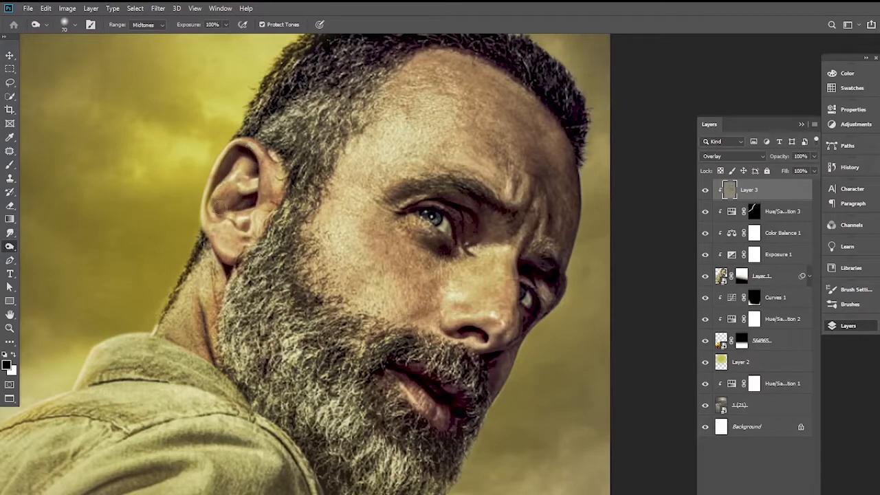
pyautogui.moveTo(464, 208); pyautogui.dragTo(400, 287)
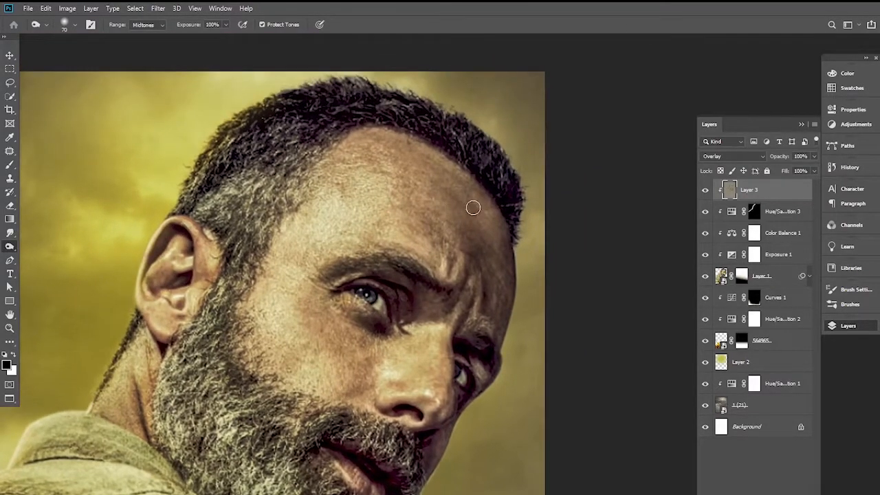
pyautogui.moveTo(505, 187)
pyautogui.mouseDown()
pyautogui.moveTo(483, 127)
pyautogui.moveTo(490, 146)
pyautogui.moveTo(375, 91)
pyautogui.moveTo(314, 81)
pyautogui.moveTo(219, 130)
pyautogui.moveTo(241, 119)
pyautogui.moveTo(213, 188)
pyautogui.moveTo(263, 136)
pyautogui.moveTo(235, 206)
pyautogui.moveTo(288, 155)
pyautogui.moveTo(250, 229)
pyautogui.moveTo(262, 230)
pyautogui.moveTo(288, 197)
pyautogui.moveTo(256, 273)
pyautogui.moveTo(284, 256)
pyautogui.moveTo(295, 193)
pyautogui.moveTo(272, 220)
pyautogui.moveTo(258, 260)
pyautogui.mouseUp()
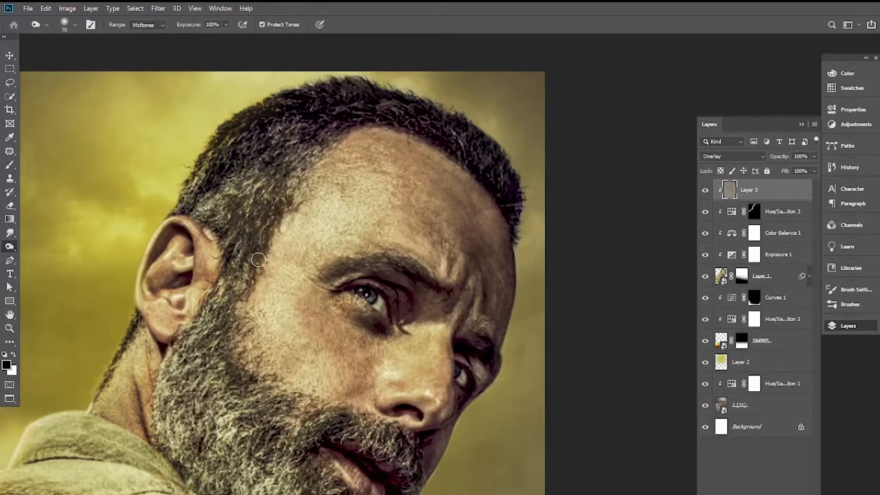
# Compare the man with the gray Overlay layer hidden and shown, and examine the whole poster down to the battle scene
pyautogui.keyDown('alt'); pyautogui.click(384, 298); pyautogui.keyUp('alt')
pyautogui.keyDown('alt'); pyautogui.click(384, 298); pyautogui.keyUp('alt')
pyautogui.keyDown('ctrl'); pyautogui.click(385, 302); pyautogui.keyUp('ctrl')
pyautogui.moveTo(384, 282); pyautogui.dragTo(443, 268)
pyautogui.click(705, 193)
pyautogui.click(705, 193)
pyautogui.keyDown('alt'); pyautogui.click(396, 324); pyautogui.keyUp('alt')
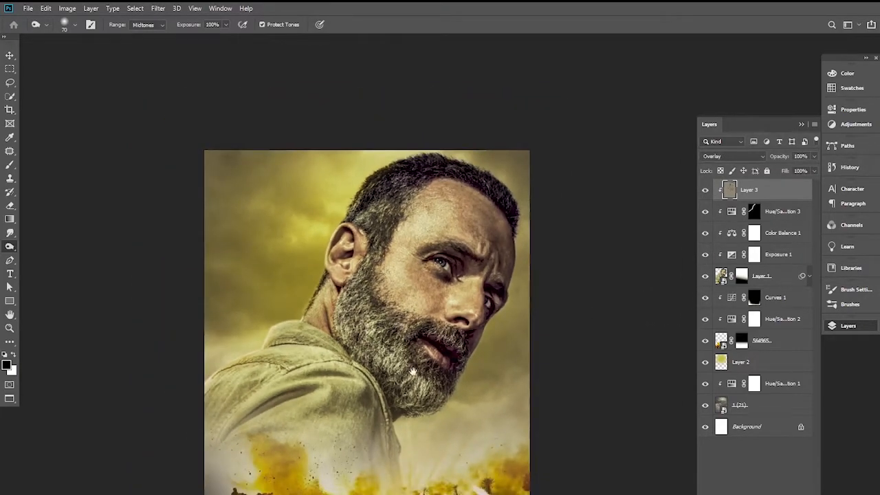
pyautogui.moveTo(411, 369); pyautogui.dragTo(428, 321)
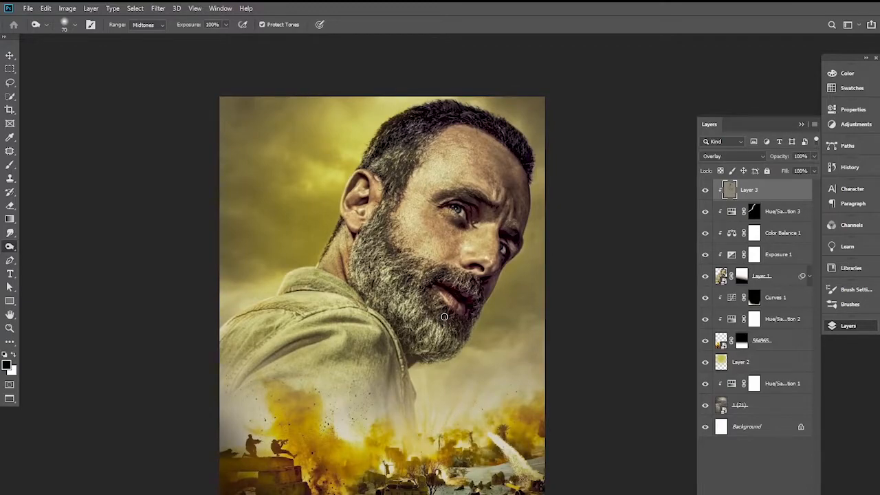
pyautogui.click(9, 55)
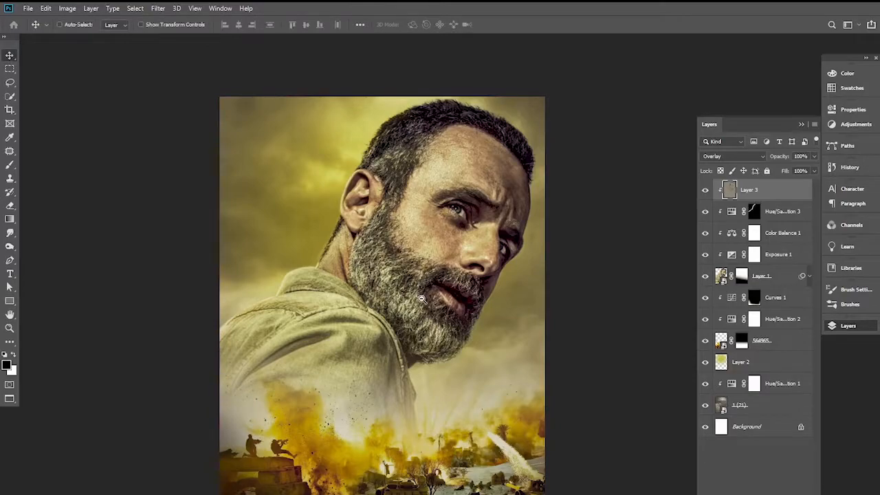
pyautogui.press('h')
pyautogui.moveTo(421, 297); pyautogui.dragTo(415, 269)
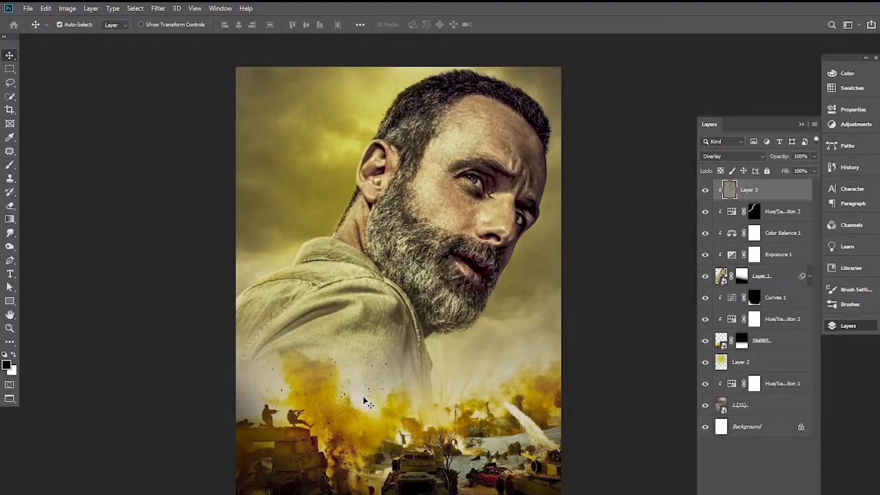
pyautogui.keyDown('ctrl'); pyautogui.click(429, 341); pyautogui.keyUp('ctrl')
pyautogui.moveTo(428, 346); pyautogui.dragTo(438, 307)
pyautogui.keyDown('alt'); pyautogui.click(425, 318); pyautogui.keyUp('alt')
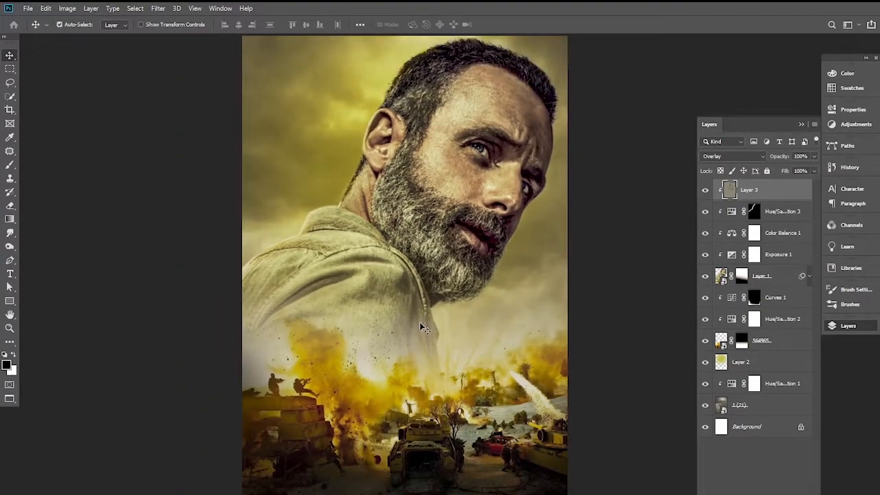
pyautogui.moveTo(412, 336); pyautogui.dragTo(402, 374)
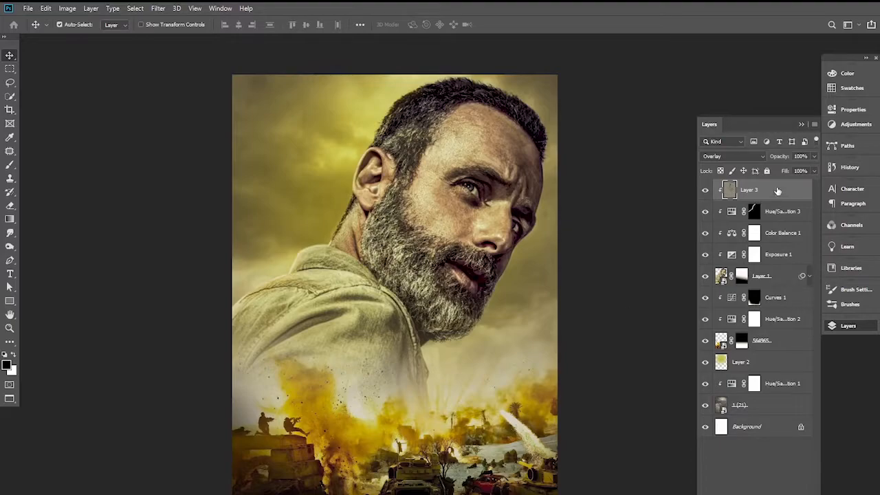
pyautogui.click(756, 494)
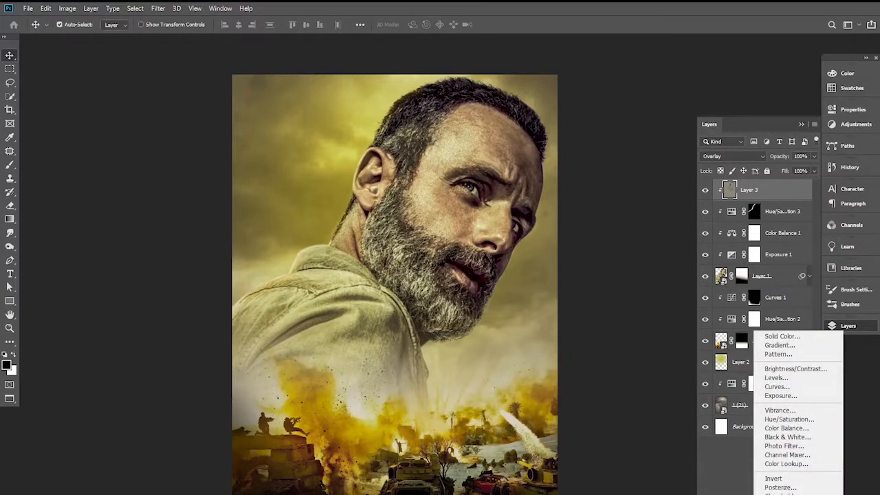
pyautogui.click(643, 380)
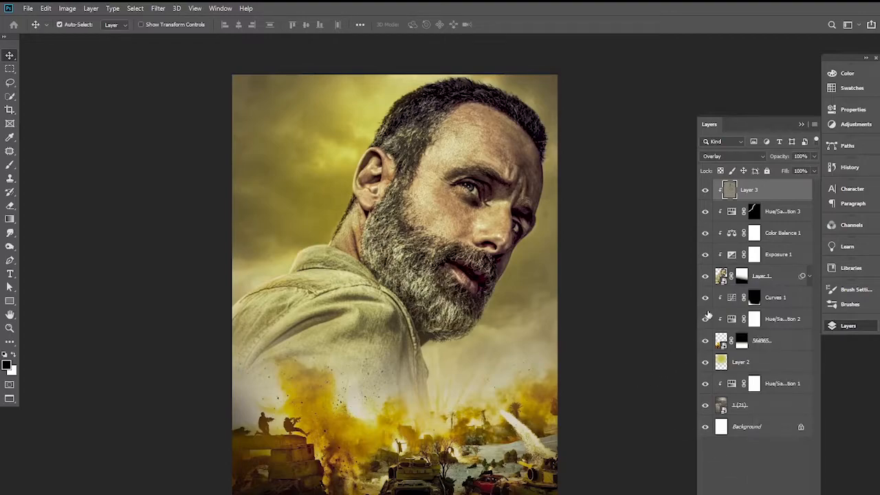
pyautogui.click(756, 282)
pyautogui.click(766, 196)
pyautogui.click(755, 494)
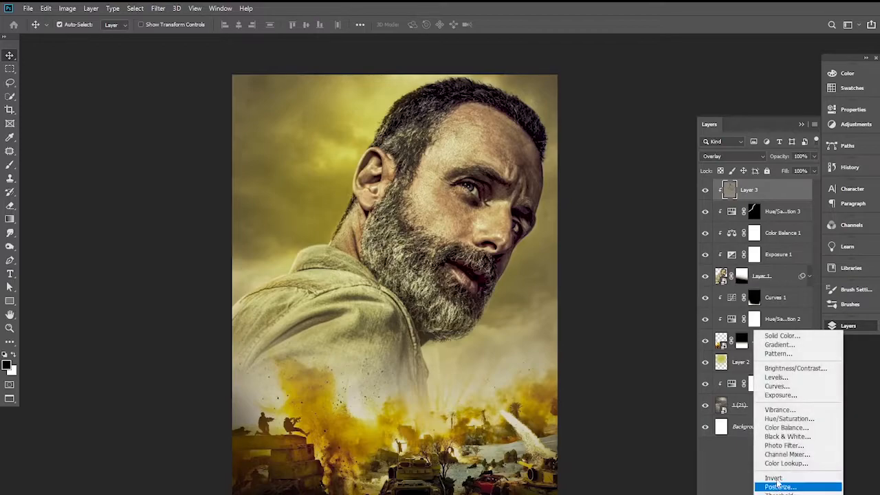
pyautogui.click(778, 380)
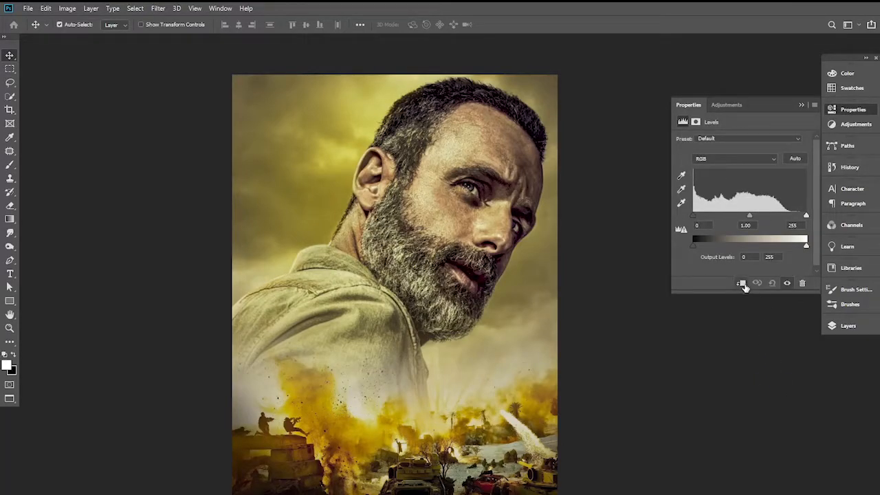
pyautogui.click(742, 283)
pyautogui.moveTo(694, 222); pyautogui.dragTo(677, 226)
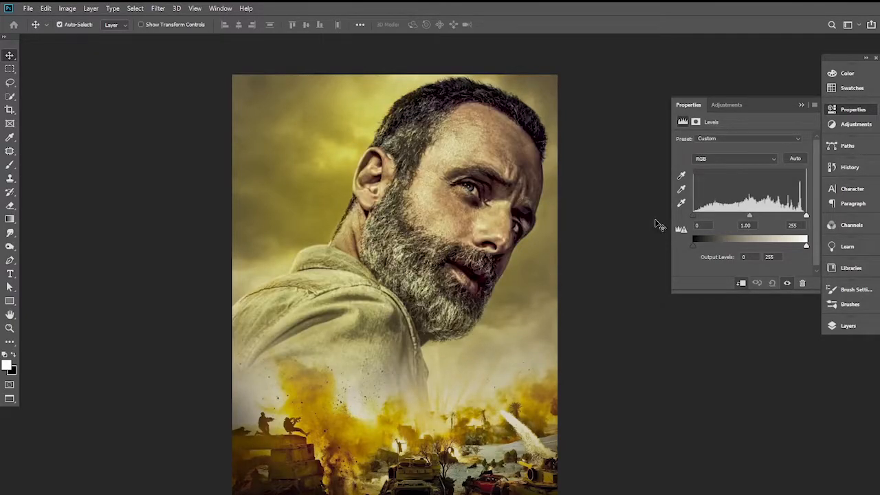
pyautogui.click(803, 286)
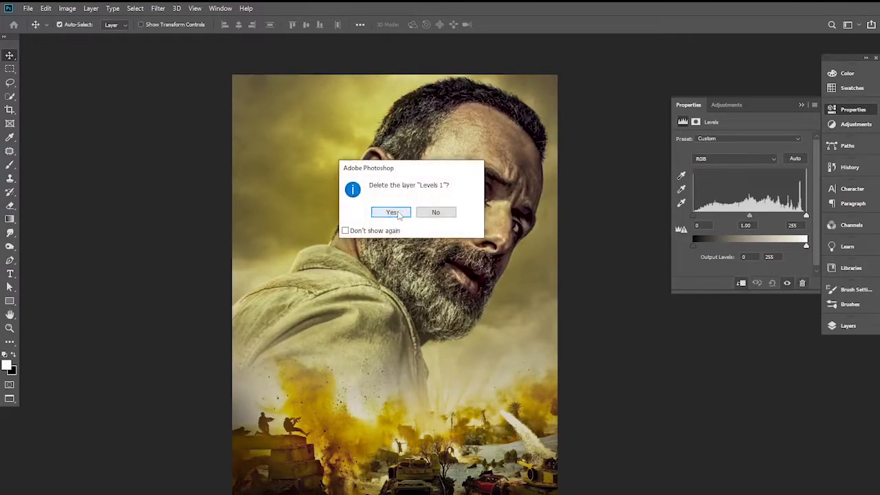
pyautogui.click(401, 210)
# Add a darkening Curves adjustment clipped to the man's layer, with midtones and white point pulled down, and invert its mask to black
pyautogui.click(848, 326)
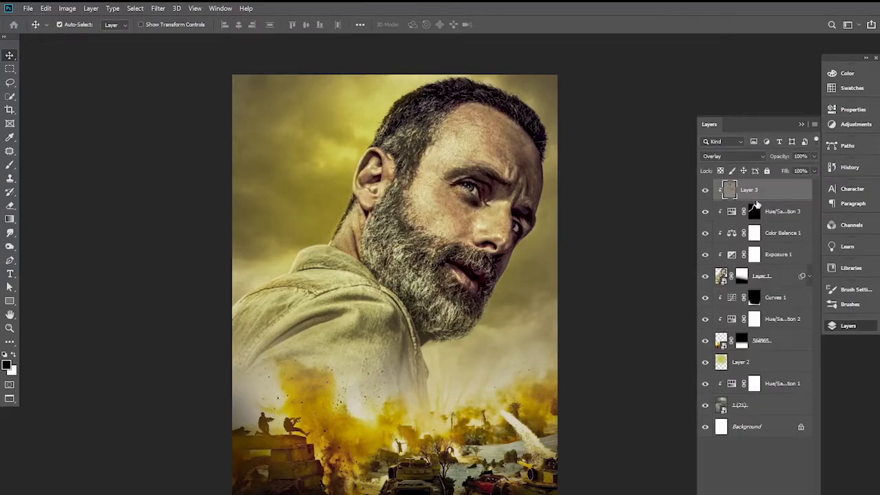
pyautogui.click(759, 494)
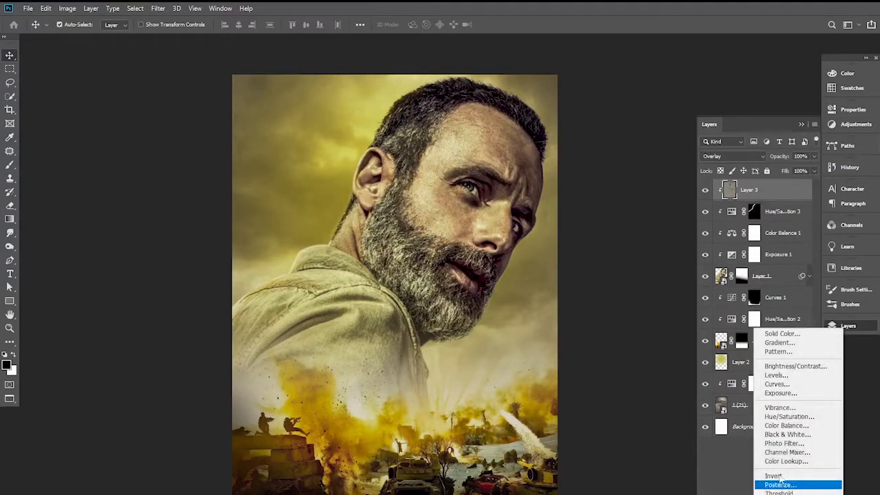
pyautogui.click(778, 384)
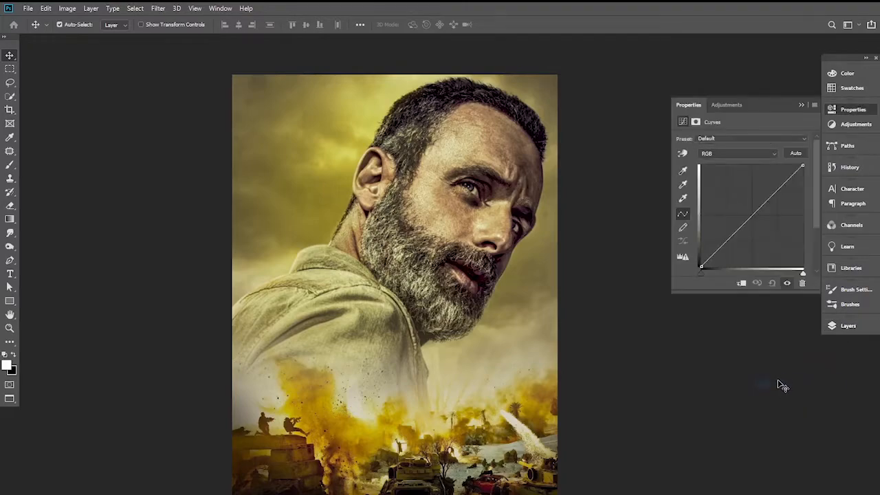
pyautogui.moveTo(755, 218); pyautogui.dragTo(775, 227)
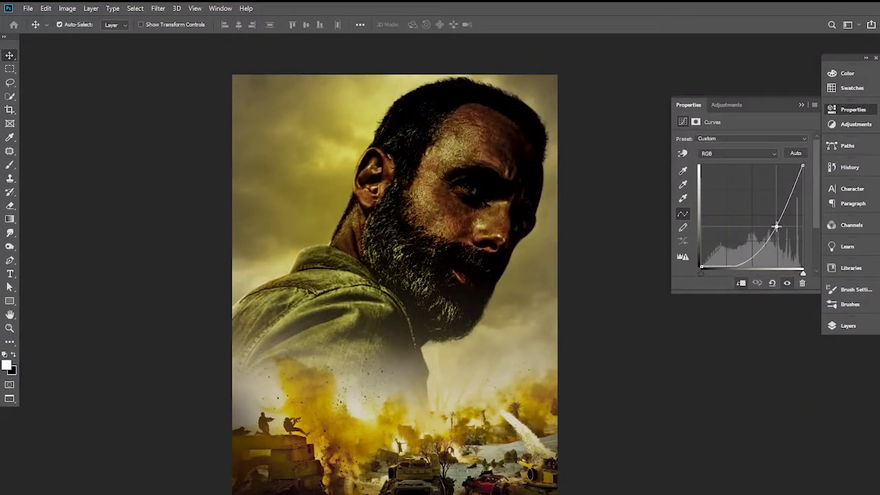
pyautogui.moveTo(803, 167); pyautogui.dragTo(802, 199)
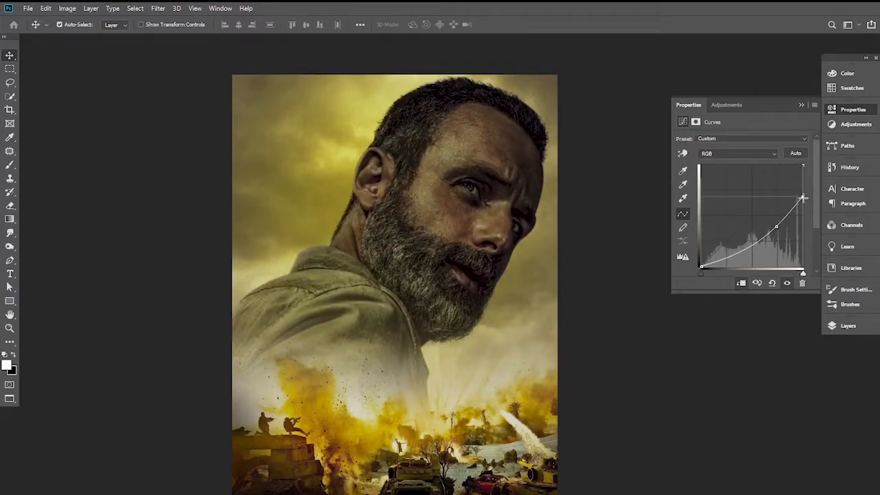
pyautogui.click(801, 105)
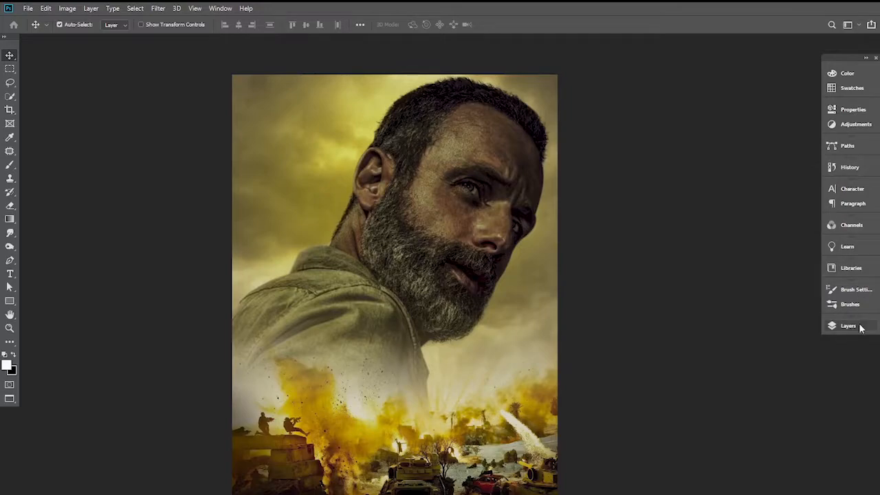
pyautogui.click(860, 328)
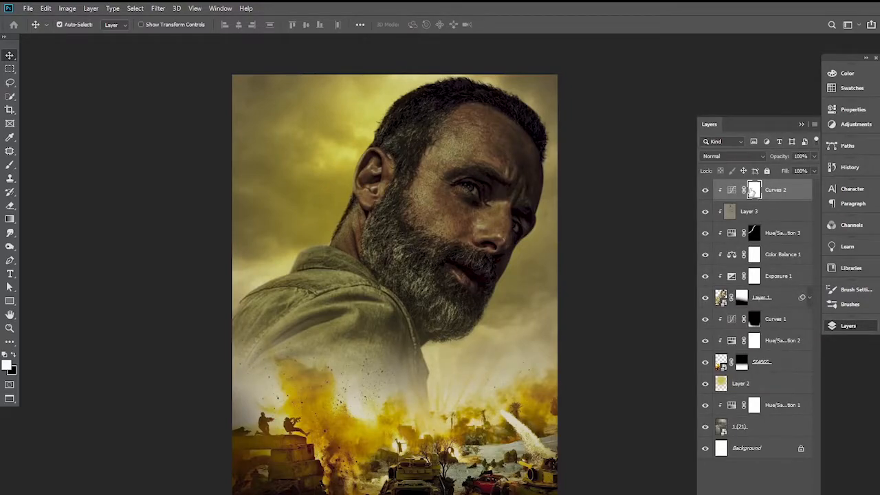
pyautogui.hotkey('ctrl', 'i')
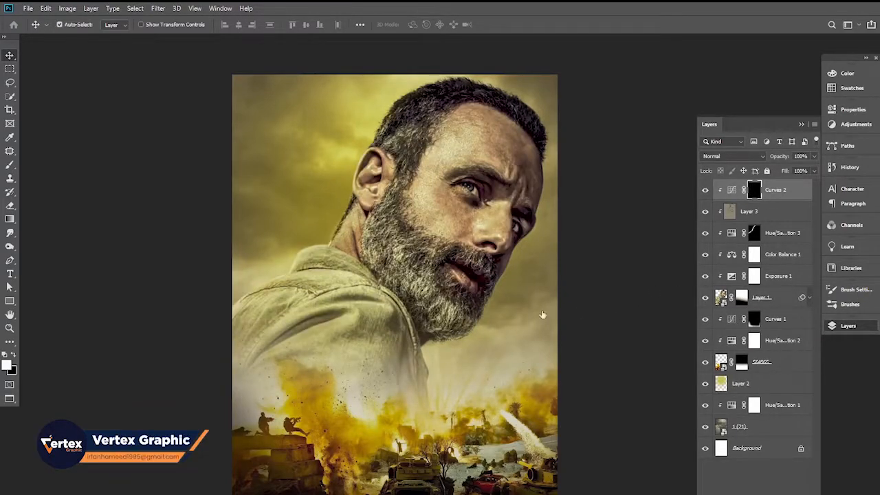
# Paint white on the new Curves mask along the shadowed far side of the man's face with a soft 400 px brush at 34% opacity
pyautogui.scroll(1, 488, 235)
pyautogui.moveTo(488, 237); pyautogui.dragTo(459, 256)
pyautogui.click(10, 166)
pyautogui.moveTo(205, 26); pyautogui.dragTo(177, 33)
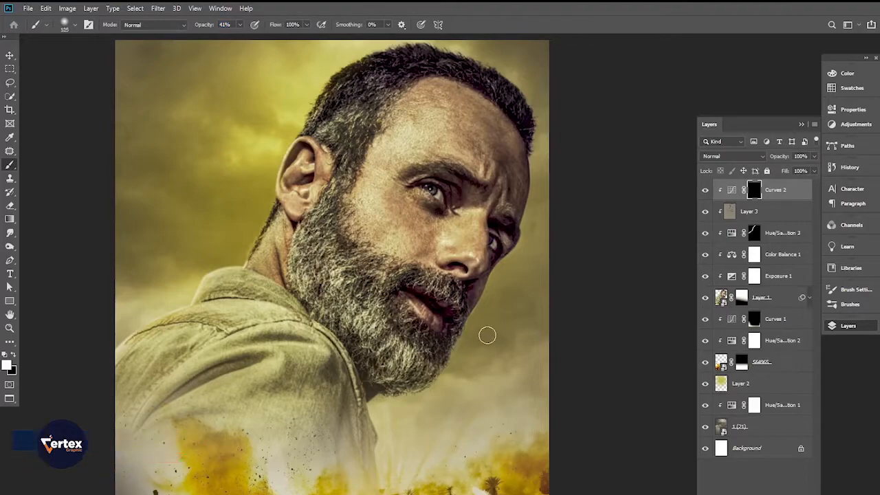
pyautogui.press(']')
pyautogui.press(']')
pyautogui.press(']')
pyautogui.press(']')
pyautogui.press(']')
pyautogui.press(']')
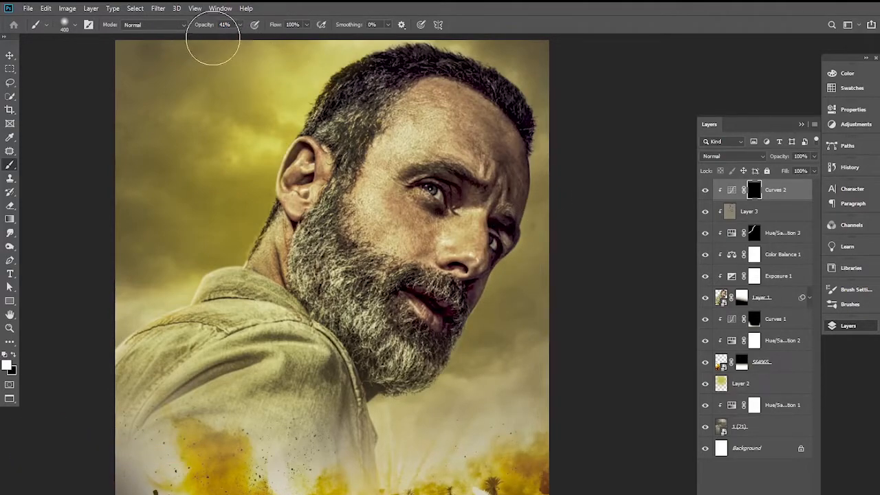
pyautogui.moveTo(204, 31); pyautogui.dragTo(199, 29)
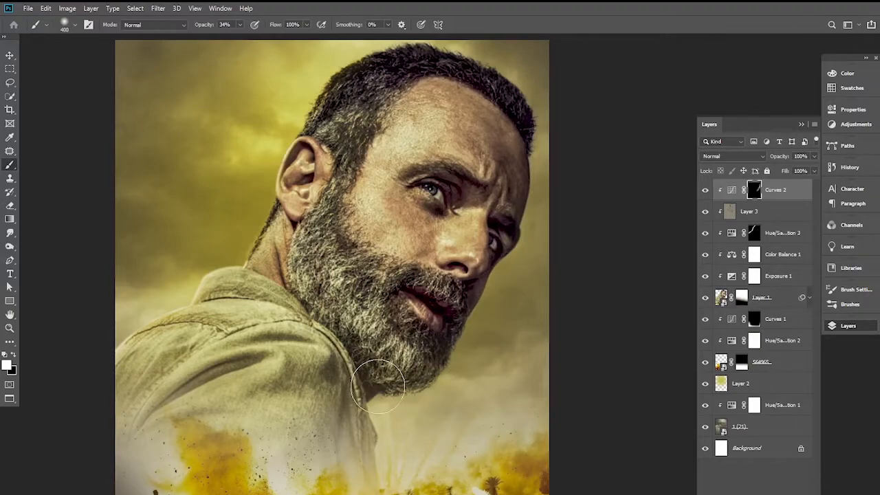
# Compare the poster with the Curves adjustment hidden and shown, and paint more white on its mask over the man's beard and shirt
pyautogui.click(705, 191)
pyautogui.click(705, 190)
pyautogui.moveTo(357, 339); pyautogui.dragTo(431, 263)
pyautogui.moveTo(189, 333)
pyautogui.mouseDown()
pyautogui.moveTo(210, 382)
pyautogui.moveTo(214, 344)
pyautogui.moveTo(196, 289)
pyautogui.moveTo(209, 259)
pyautogui.moveTo(262, 231)
pyautogui.mouseUp()
pyautogui.moveTo(459, 312)
pyautogui.mouseDown()
pyautogui.moveTo(447, 343)
pyautogui.moveTo(447, 390)
pyautogui.moveTo(429, 353)
pyautogui.moveTo(428, 383)
pyautogui.moveTo(402, 411)
pyautogui.mouseUp()
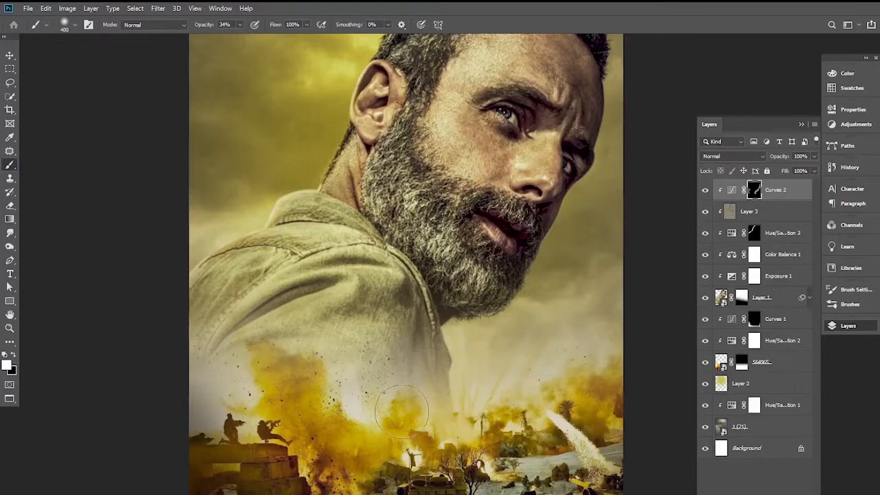
# Paint black on the battle scene layer's mask with a soft 175 px brush at 34% opacity to fade the pale haze around the explosions' upper edge
pyautogui.click(10, 55)
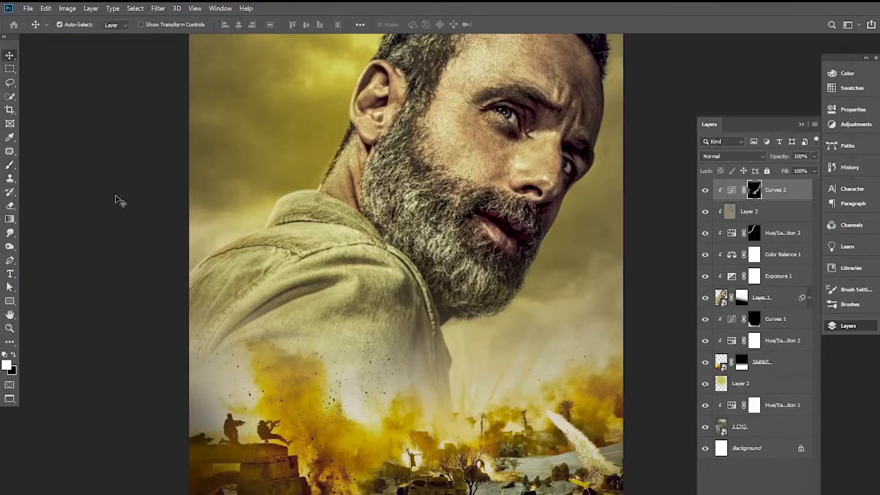
pyautogui.click(770, 362)
pyautogui.press('x')
pyautogui.click(10, 165)
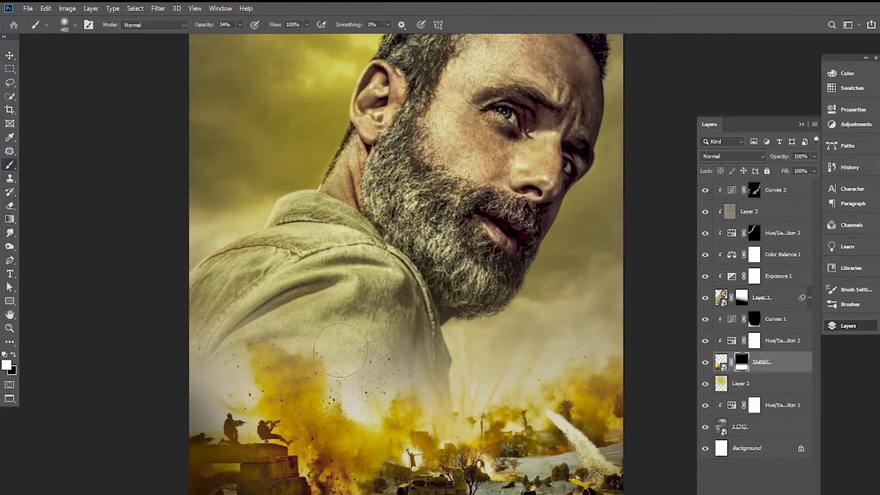
pyautogui.press('[')
pyautogui.press('[')
pyautogui.press('[')
pyautogui.press('[')
pyautogui.click(14, 355)
pyautogui.moveTo(386, 397)
pyautogui.mouseDown()
pyautogui.moveTo(360, 412)
pyautogui.moveTo(343, 397)
pyautogui.moveTo(356, 416)
pyautogui.moveTo(426, 385)
pyautogui.moveTo(451, 408)
pyautogui.moveTo(513, 388)
pyautogui.moveTo(550, 360)
pyautogui.moveTo(553, 342)
pyautogui.moveTo(485, 372)
pyautogui.mouseUp()
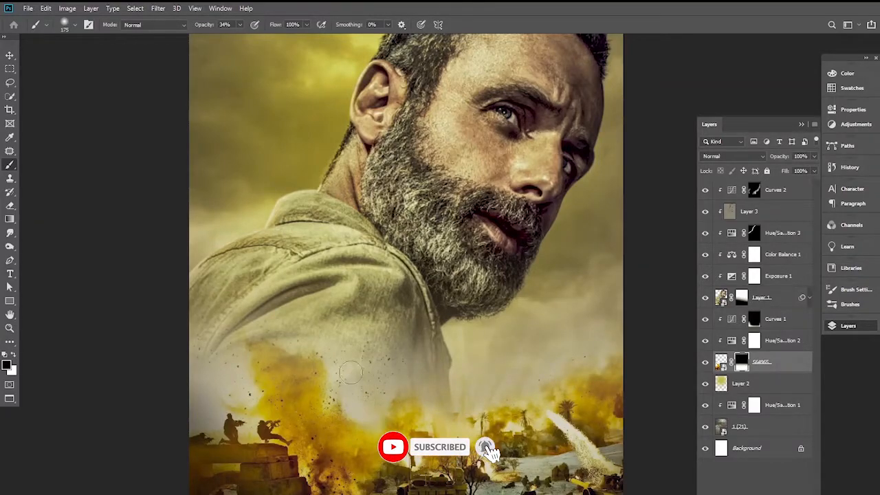
pyautogui.moveTo(255, 342)
pyautogui.mouseDown()
pyautogui.moveTo(251, 374)
pyautogui.moveTo(220, 392)
pyautogui.moveTo(203, 379)
pyautogui.mouseUp()
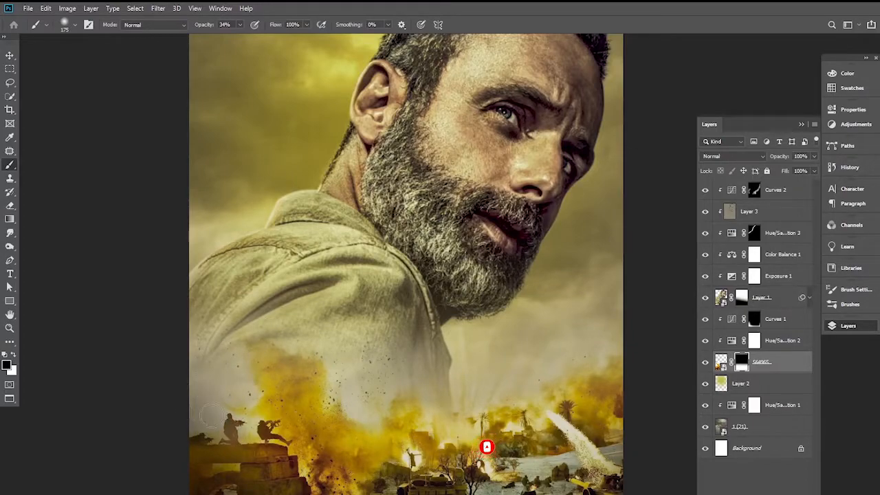
pyautogui.moveTo(320, 355)
pyautogui.mouseDown()
pyautogui.moveTo(343, 402)
pyautogui.moveTo(367, 419)
pyautogui.moveTo(392, 370)
pyautogui.mouseUp()
pyautogui.moveTo(439, 387)
pyautogui.mouseDown()
pyautogui.moveTo(428, 422)
pyautogui.moveTo(533, 377)
pyautogui.mouseUp()
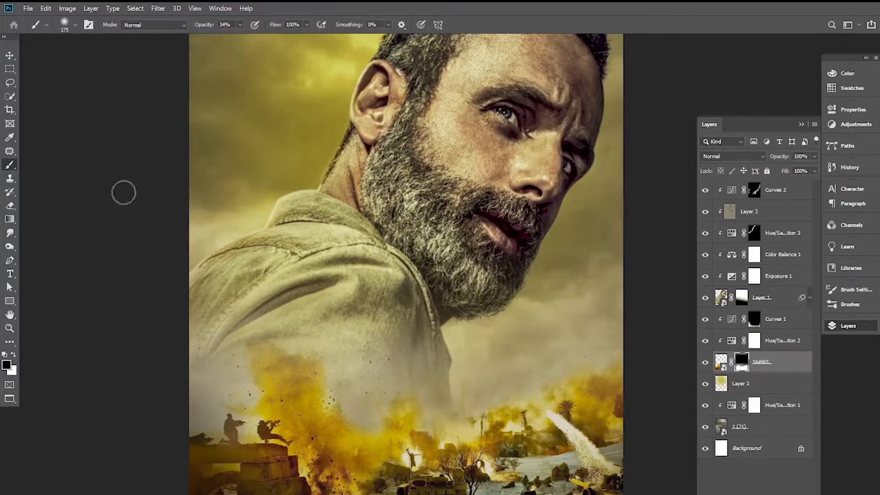
pyautogui.click(9, 55)
# Add a new empty layer above the second Curves adjustment and clip it to the man's layer
pyautogui.keyDown('alt'); pyautogui.click(416, 324); pyautogui.keyUp('alt')
pyautogui.moveTo(420, 341); pyautogui.dragTo(415, 361)
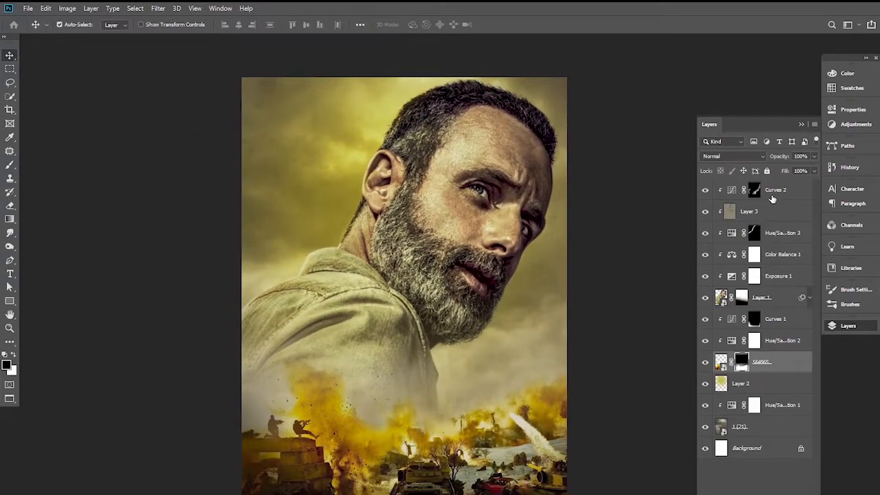
pyautogui.click(772, 197)
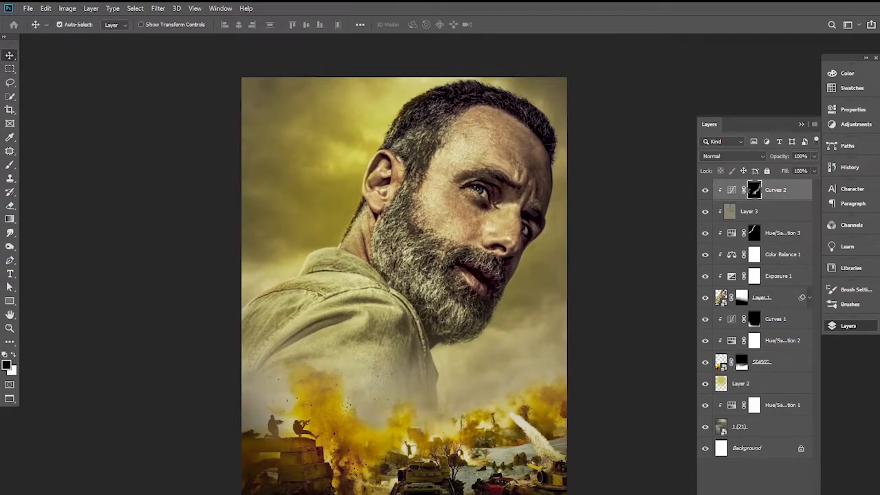
pyautogui.hotkey('ctrl', 'shift', 'alt', 'n')
pyautogui.keyDown('alt'); pyautogui.click(756, 199); pyautogui.keyUp('alt')
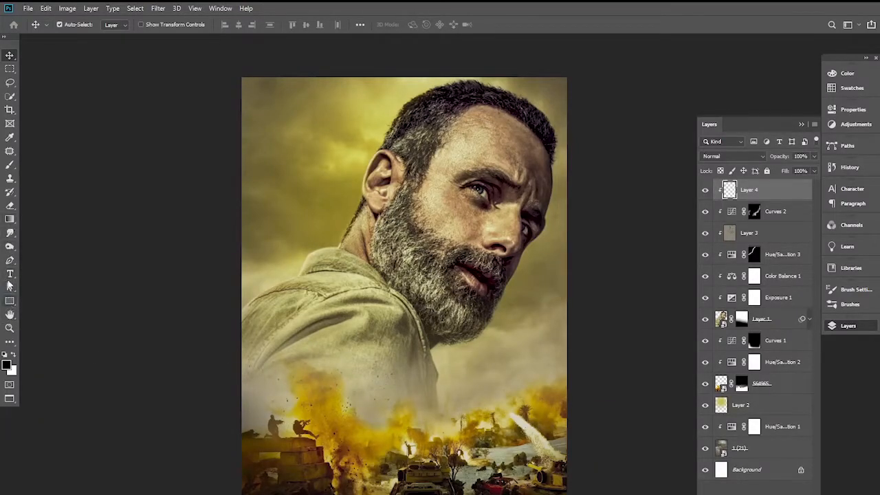
# Draw black-to-transparent linear gradients on the new clipped layer, darkening the man's shirt, shoulder and lower beard
pyautogui.click(10, 218)
pyautogui.moveTo(270, 401); pyautogui.dragTo(377, 295)
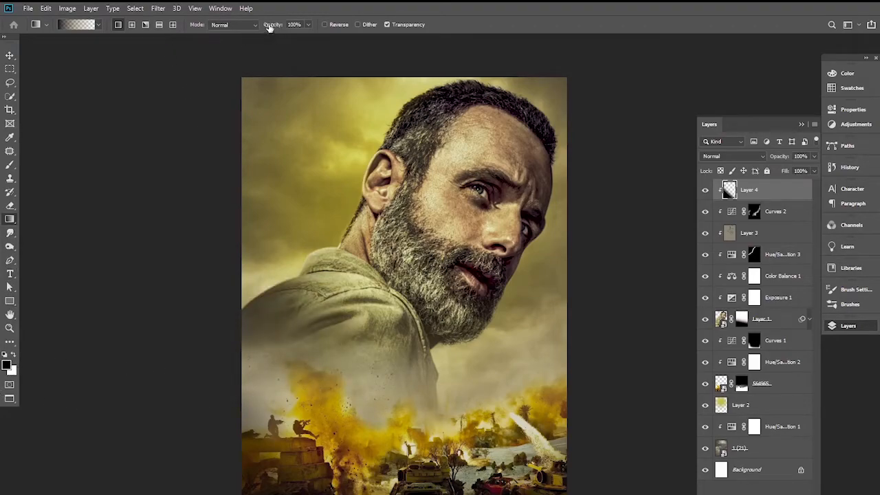
pyautogui.moveTo(397, 285); pyautogui.dragTo(369, 340)
pyautogui.moveTo(320, 307); pyautogui.dragTo(323, 302)
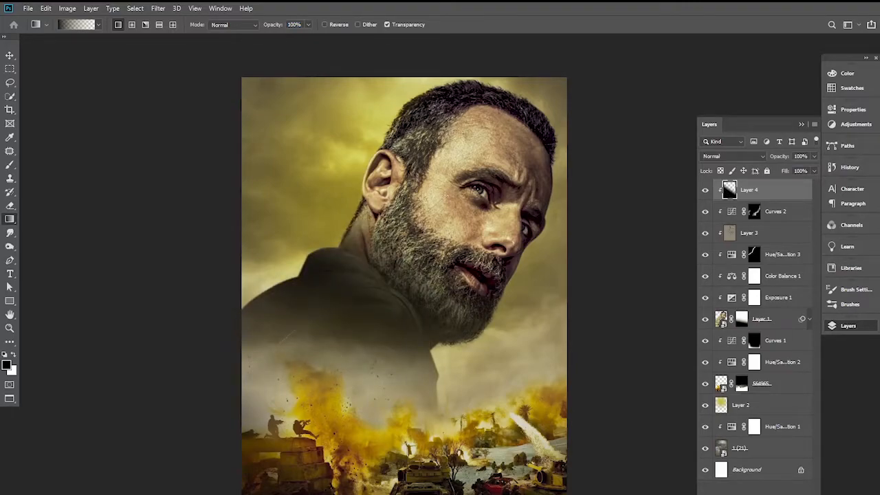
pyautogui.click(10, 56)
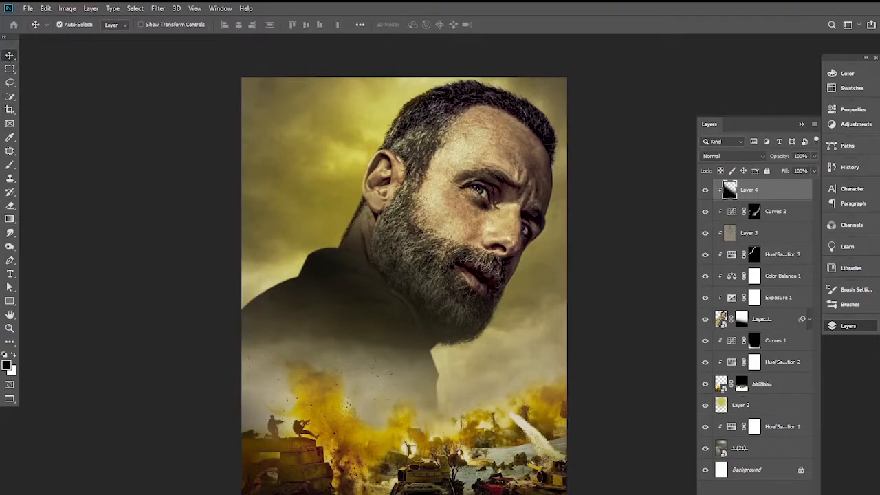
# Add a mask to the gradient layer and paint black on it over the man's face, beard and collar with a soft 800 px brush at 34% opacity
pyautogui.click(9, 165)
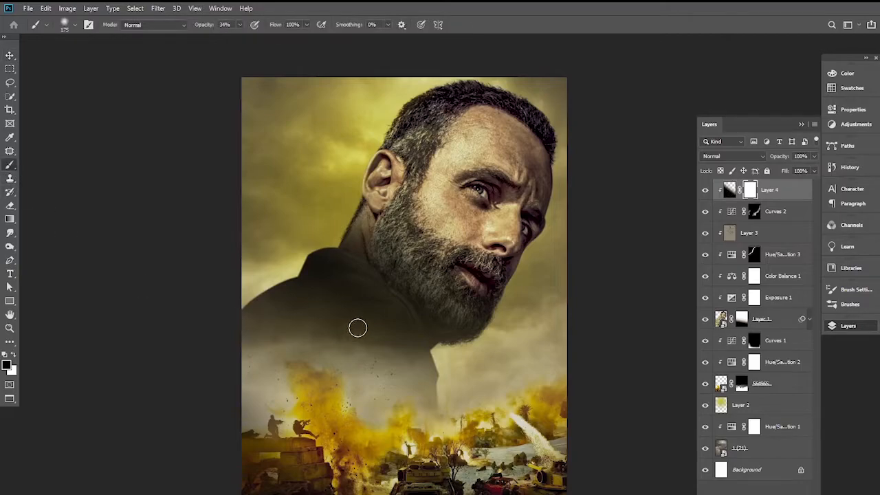
pyautogui.press(']')
pyautogui.press(']')
pyautogui.press(']')
pyautogui.press(']')
pyautogui.press(']')
pyautogui.press(']')
pyautogui.press(']')
pyautogui.press(']')
pyautogui.moveTo(439, 317)
pyautogui.mouseDown()
pyautogui.moveTo(396, 191)
pyautogui.moveTo(451, 260)
pyautogui.moveTo(466, 334)
pyautogui.moveTo(392, 239)
pyautogui.moveTo(296, 258)
pyautogui.moveTo(254, 246)
pyautogui.moveTo(402, 243)
pyautogui.moveTo(436, 348)
pyautogui.moveTo(441, 293)
pyautogui.moveTo(459, 343)
pyautogui.moveTo(364, 212)
pyautogui.moveTo(407, 301)
pyautogui.moveTo(323, 240)
pyautogui.moveTo(378, 240)
pyautogui.moveTo(458, 271)
pyautogui.moveTo(466, 209)
pyautogui.moveTo(507, 167)
pyautogui.moveTo(482, 271)
pyautogui.moveTo(499, 240)
pyautogui.moveTo(493, 264)
pyautogui.moveTo(502, 275)
pyautogui.moveTo(504, 245)
pyautogui.moveTo(430, 193)
pyautogui.moveTo(414, 201)
pyautogui.moveTo(398, 165)
pyautogui.moveTo(430, 127)
pyautogui.moveTo(403, 129)
pyautogui.moveTo(516, 105)
pyautogui.moveTo(533, 116)
pyautogui.moveTo(521, 173)
pyautogui.moveTo(501, 184)
pyautogui.moveTo(496, 224)
pyautogui.moveTo(484, 224)
pyautogui.moveTo(522, 141)
pyautogui.moveTo(508, 270)
pyautogui.moveTo(513, 233)
pyautogui.mouseUp()
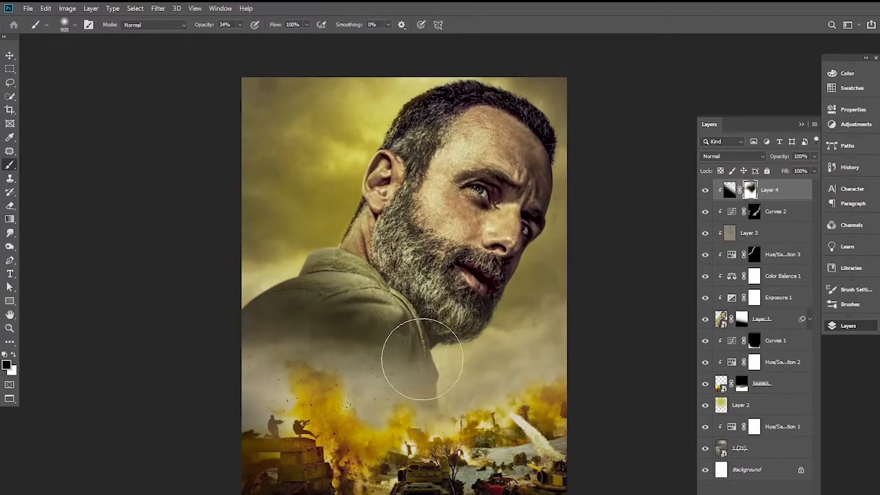
pyautogui.press('v')
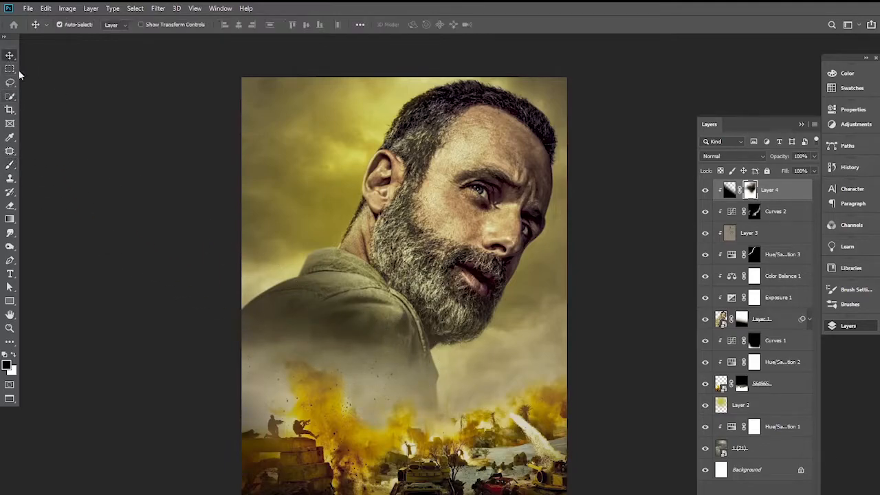
# Compare the poster with the black gradient layer hidden and shown, and lower that layer's opacity to 42%
pyautogui.click(703, 192)
pyautogui.click(702, 192)
pyautogui.click(703, 192)
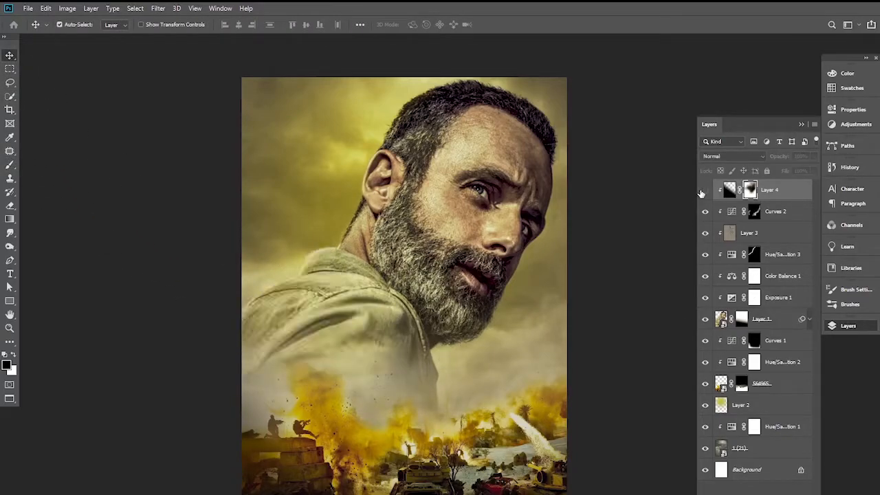
pyautogui.click(702, 192)
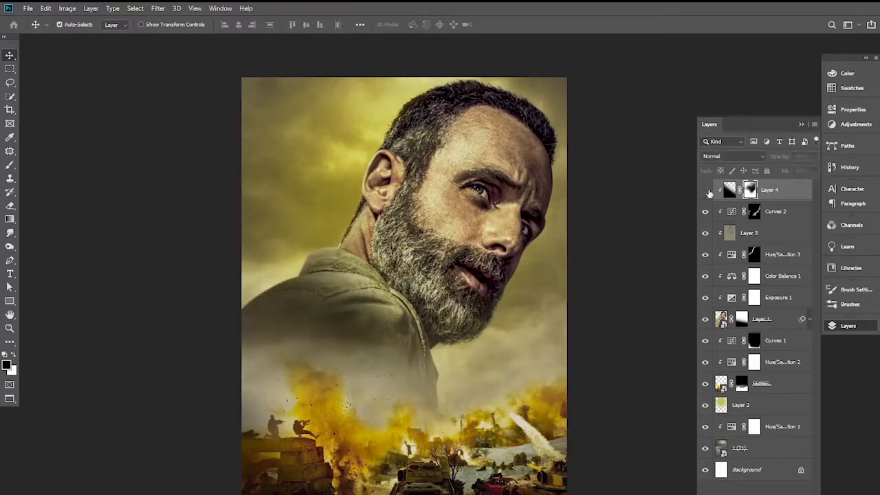
pyautogui.click(703, 193)
pyautogui.click(704, 192)
pyautogui.moveTo(780, 157); pyautogui.dragTo(741, 161)
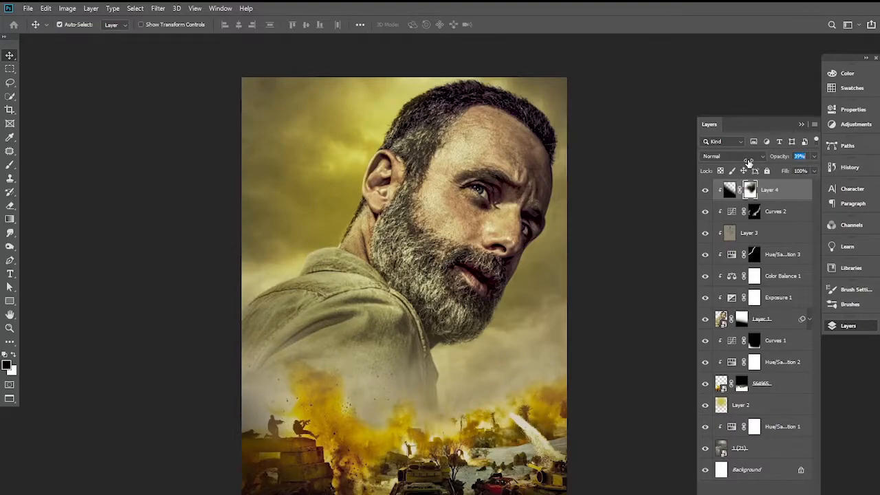
pyautogui.moveTo(749, 161); pyautogui.dragTo(751, 162)
pyautogui.click(704, 192)
pyautogui.click(704, 192)
pyautogui.scroll(-1, 440, 295)
pyautogui.scroll(1, 439, 295)
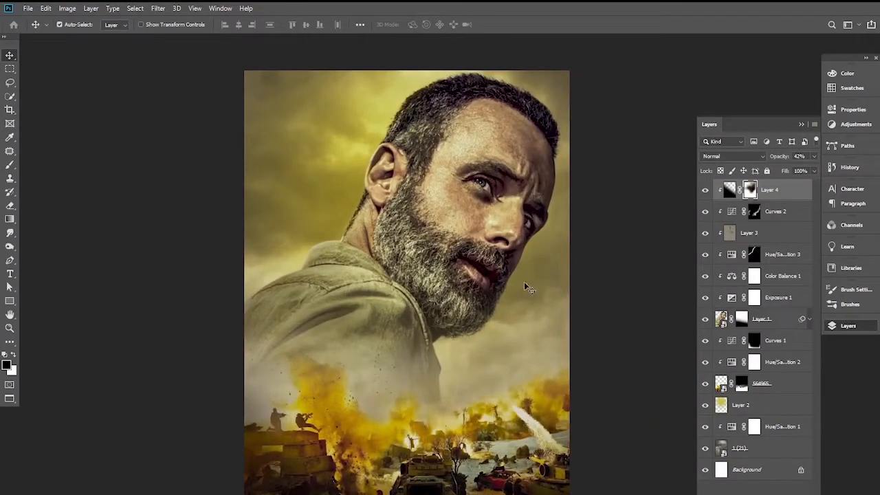
# Add a Photo Filter adjustment with Warming Filter (85) above all layers and raise its density slightly
pyautogui.click(757, 493)
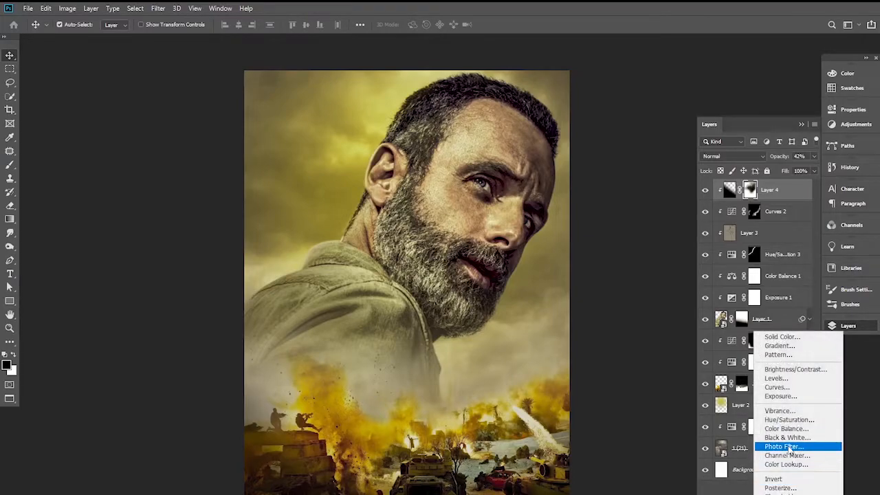
pyautogui.click(784, 447)
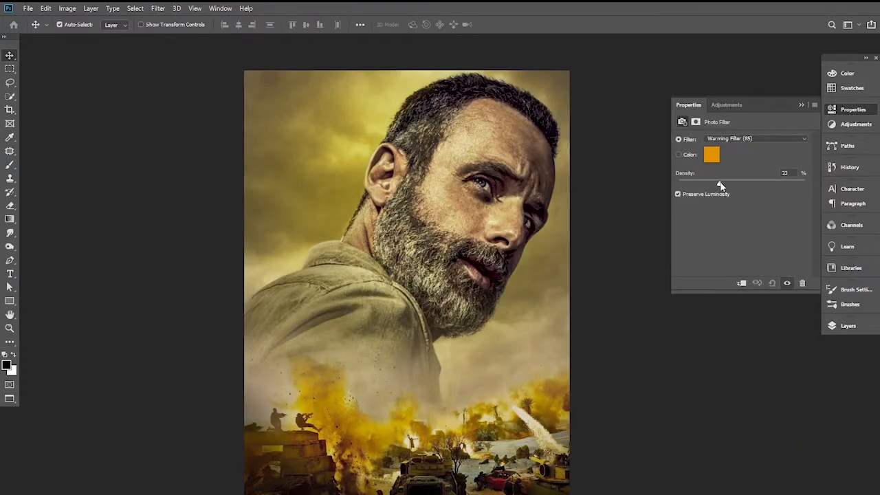
pyautogui.moveTo(733, 186)
pyautogui.mouseDown()
pyautogui.moveTo(688, 186)
pyautogui.moveTo(727, 190)
pyautogui.mouseUp()
pyautogui.click(801, 105)
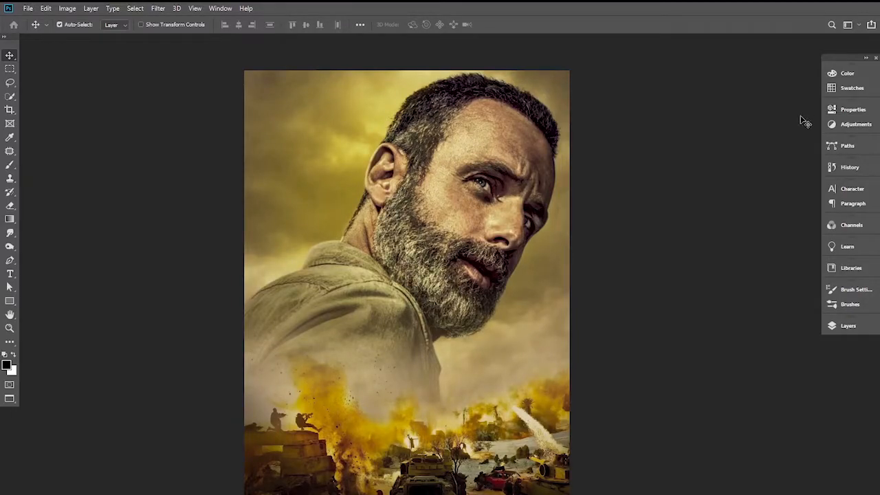
pyautogui.click(853, 327)
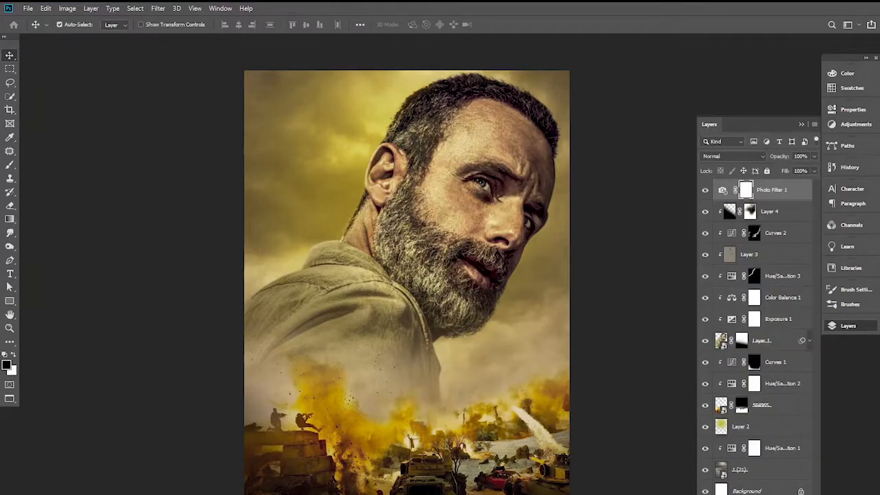
# Add a Channel Mixer adjustment, raising blue slightly in the Red output channel and setting blue to +18% in the Green output channel
pyautogui.click(758, 494)
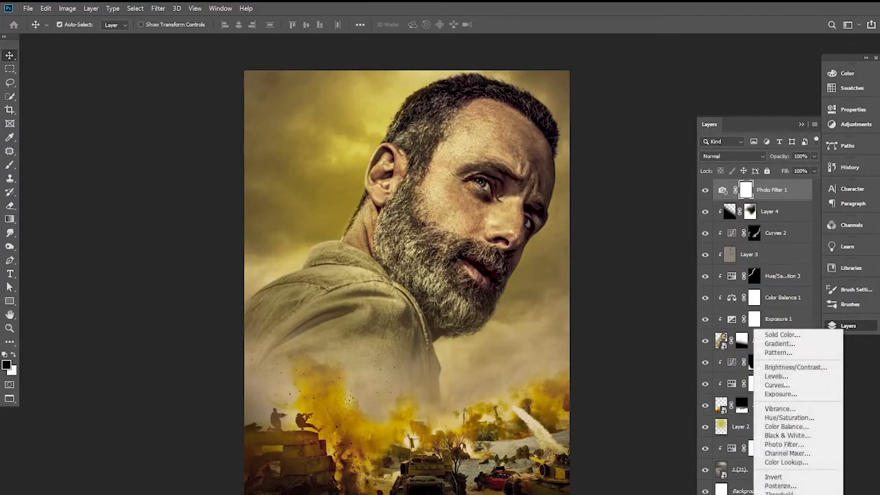
pyautogui.click(787, 454)
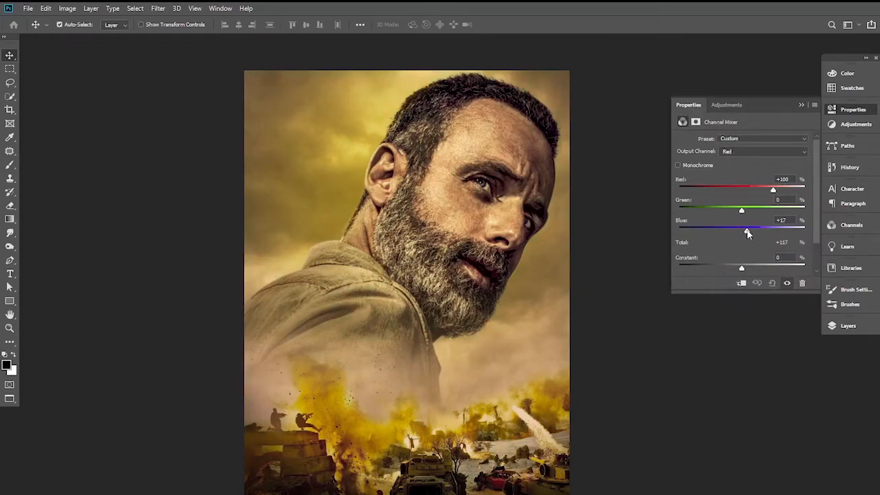
pyautogui.moveTo(746, 234)
pyautogui.mouseDown()
pyautogui.moveTo(736, 234)
pyautogui.moveTo(745, 233)
pyautogui.mouseUp()
pyautogui.click(757, 153)
pyautogui.click(747, 163)
pyautogui.moveTo(743, 234); pyautogui.dragTo(749, 234)
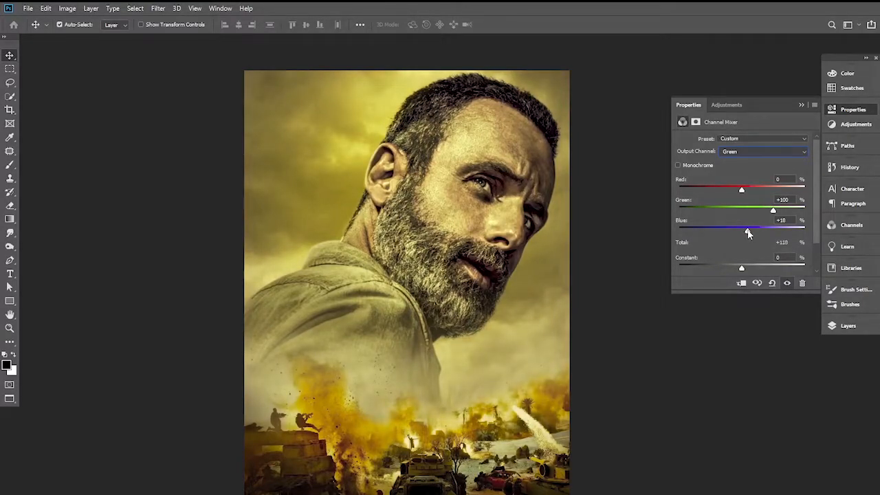
pyautogui.click(801, 106)
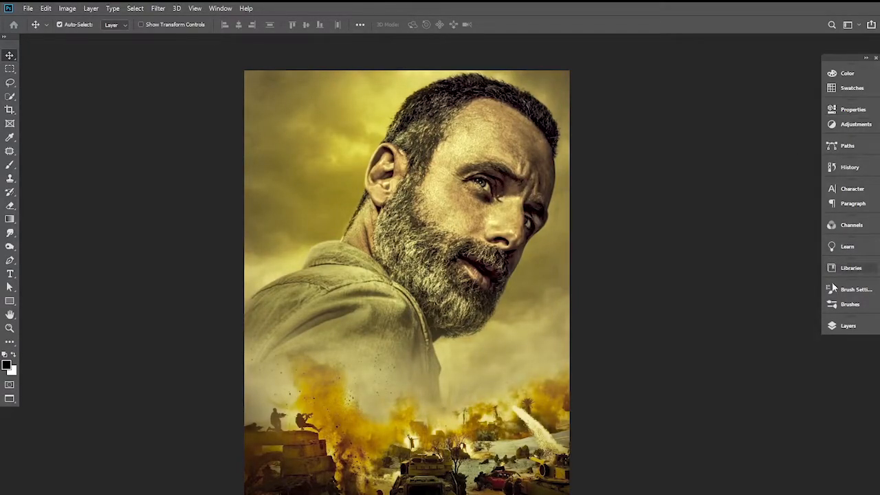
# Set the Channel Mixer layer to Overlay blending at 40% opacity and compare the poster with it hidden and shown
pyautogui.click(845, 326)
pyautogui.click(705, 190)
pyautogui.click(705, 190)
pyautogui.click(743, 156)
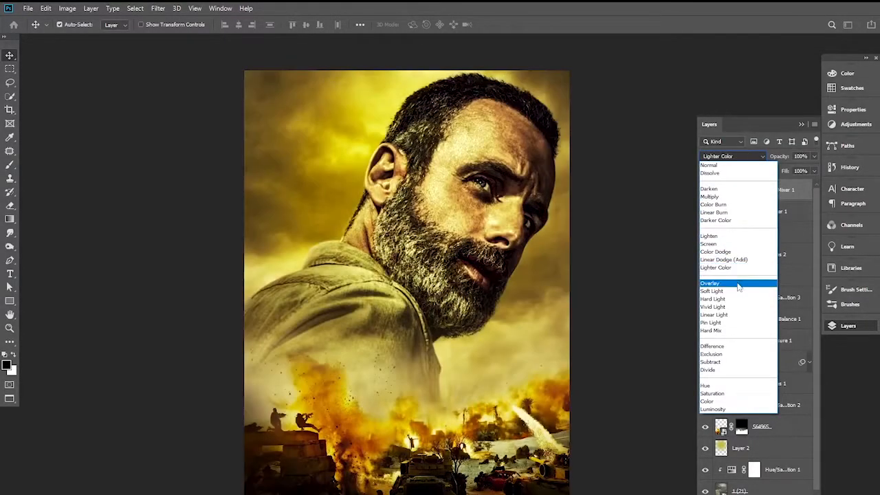
pyautogui.click(738, 286)
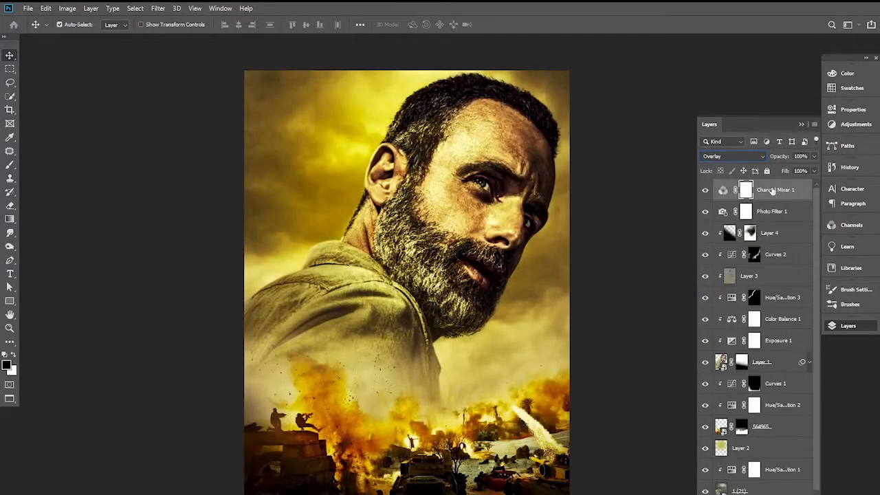
pyautogui.moveTo(779, 158); pyautogui.dragTo(745, 165)
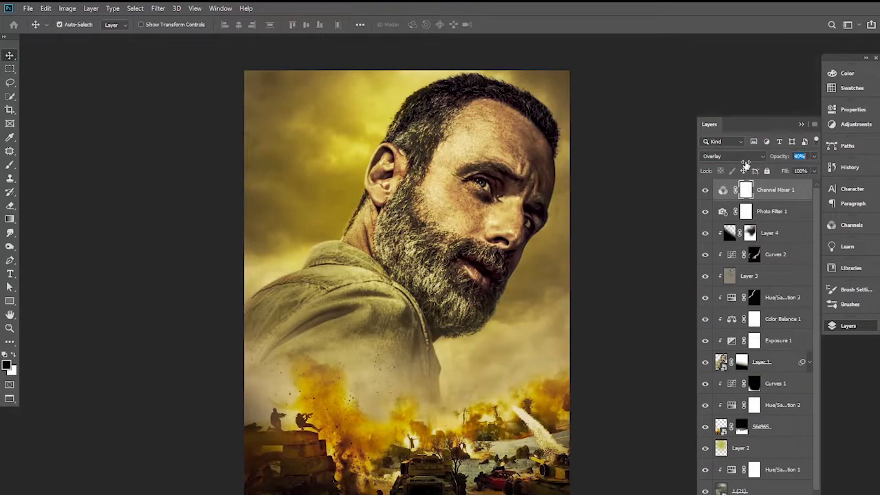
pyautogui.click(704, 190)
pyautogui.click(704, 189)
pyautogui.scroll(-3, 495, 259)
pyautogui.scroll(3, 498, 260)
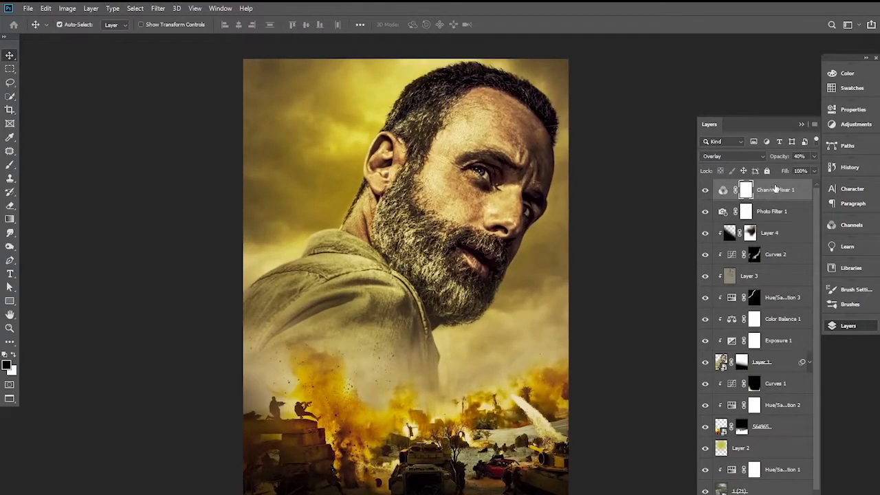
# Add a Color Lookup adjustment above all layers, try its 3DLUT looks one after another and apply EdgyAmber.3DL
pyautogui.click(756, 493)
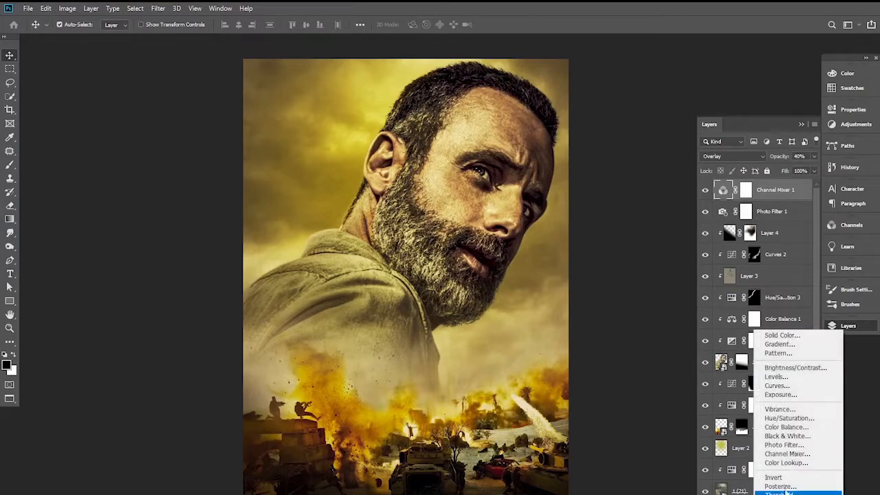
pyautogui.click(787, 466)
pyautogui.click(761, 140)
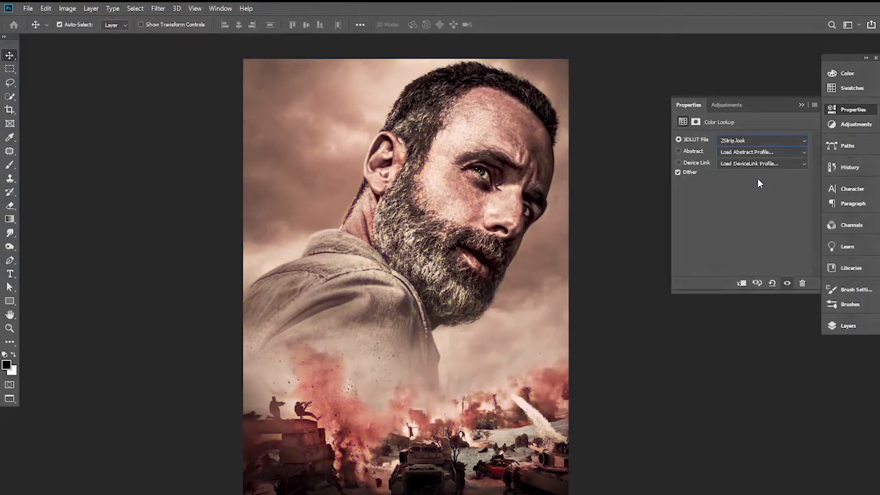
pyautogui.press('Down')
pyautogui.press('Down')
pyautogui.press('Down')
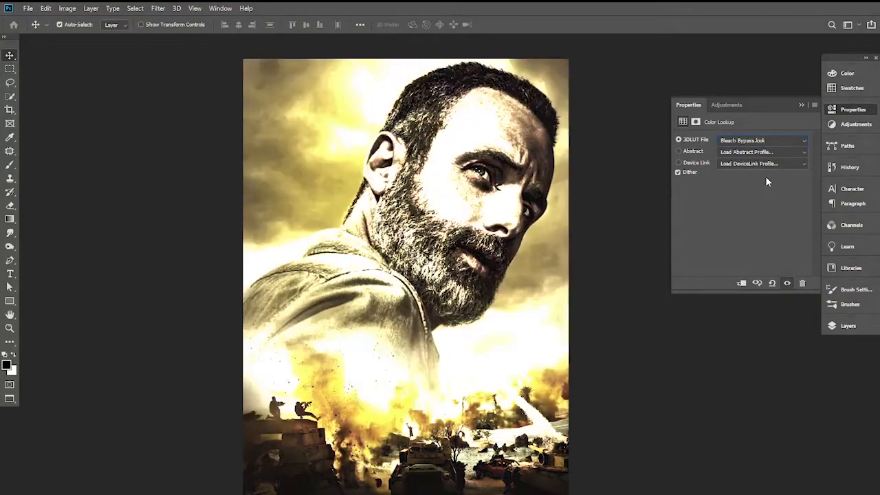
pyautogui.press('Down')
pyautogui.press('Down')
pyautogui.press('Down')
pyautogui.press('Down')
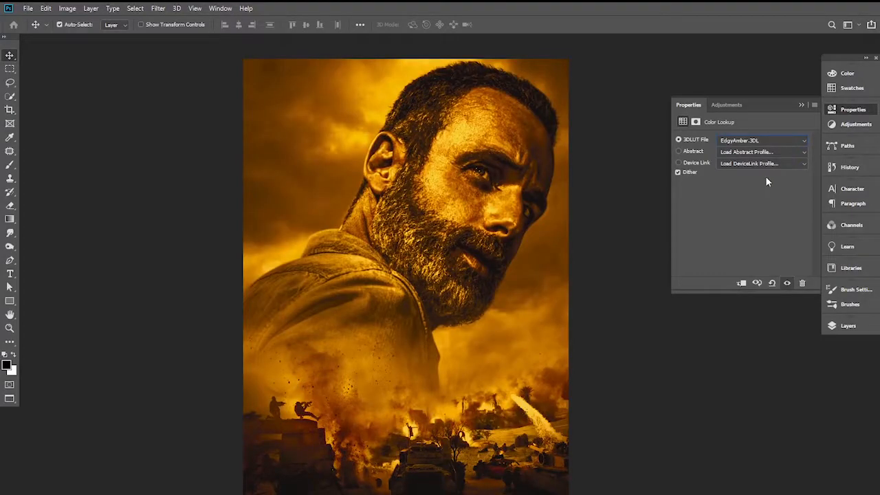
pyautogui.click(660, 158)
pyautogui.click(800, 106)
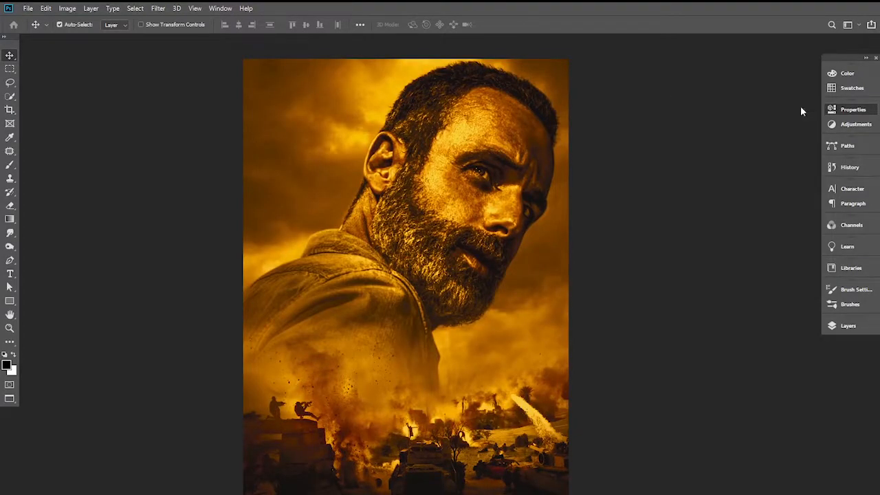
# Set the Color Lookup layer to Overlay blending at 29% opacity and compare the poster with it hidden and shown
pyautogui.click(850, 326)
pyautogui.click(767, 191)
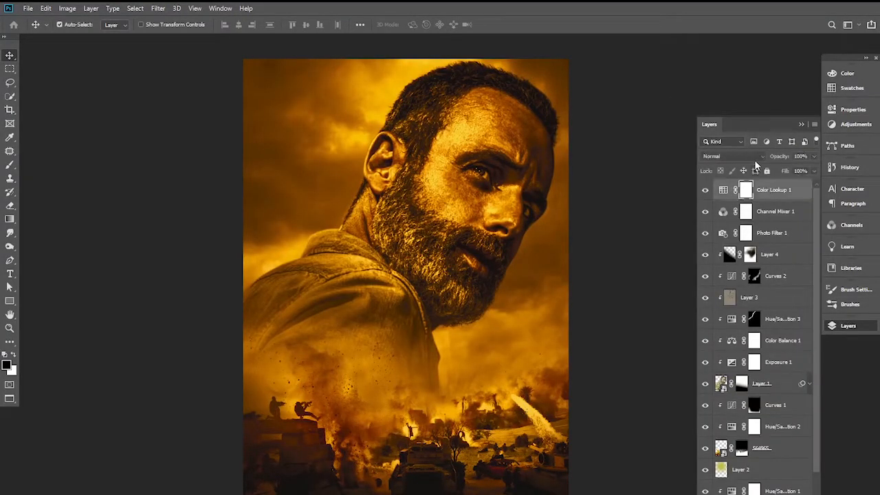
pyautogui.click(754, 157)
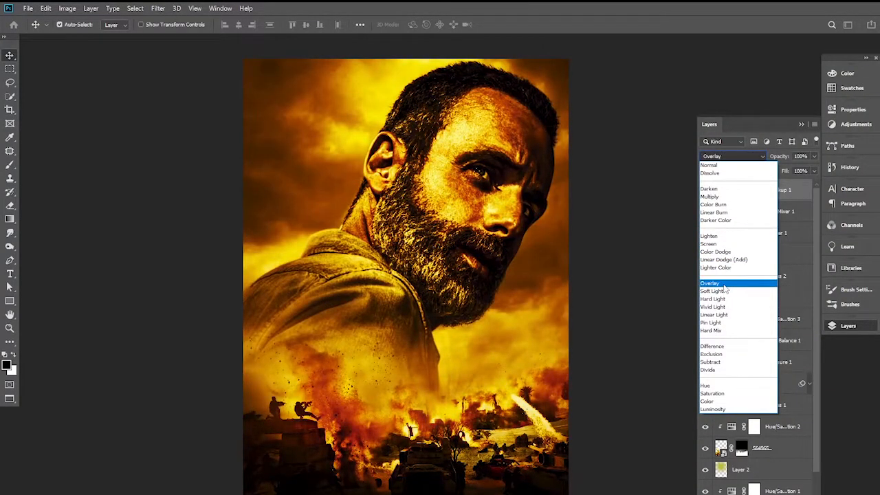
pyautogui.click(724, 285)
pyautogui.moveTo(779, 158); pyautogui.dragTo(732, 163)
pyautogui.click(705, 191)
pyautogui.click(704, 190)
pyautogui.scroll(-2, 459, 251)
pyautogui.scroll(2, 473, 249)
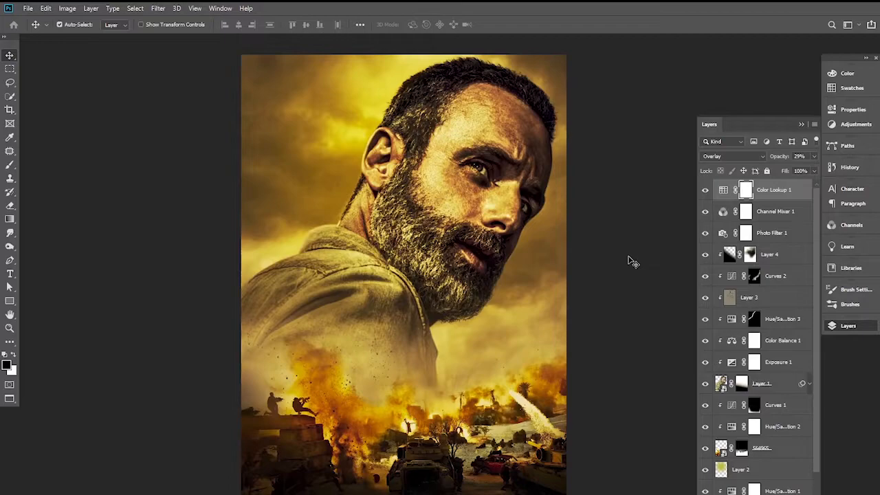
pyautogui.click(664, 261)
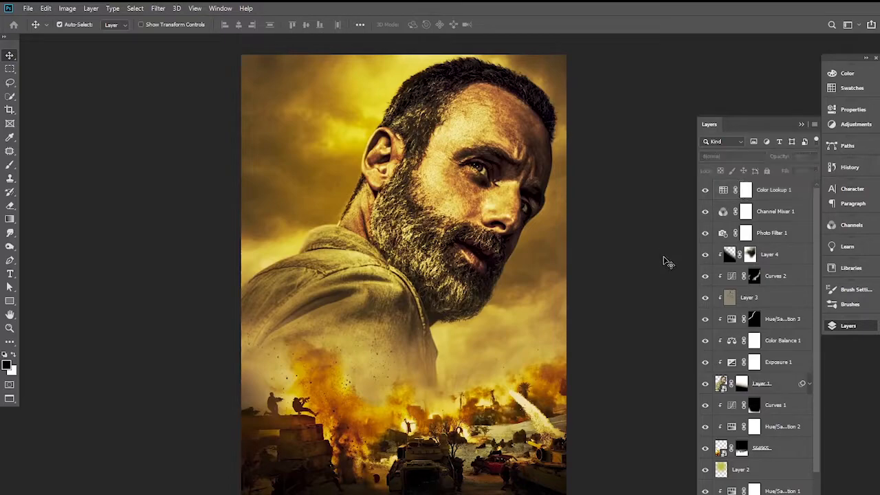
pyautogui.click(801, 125)
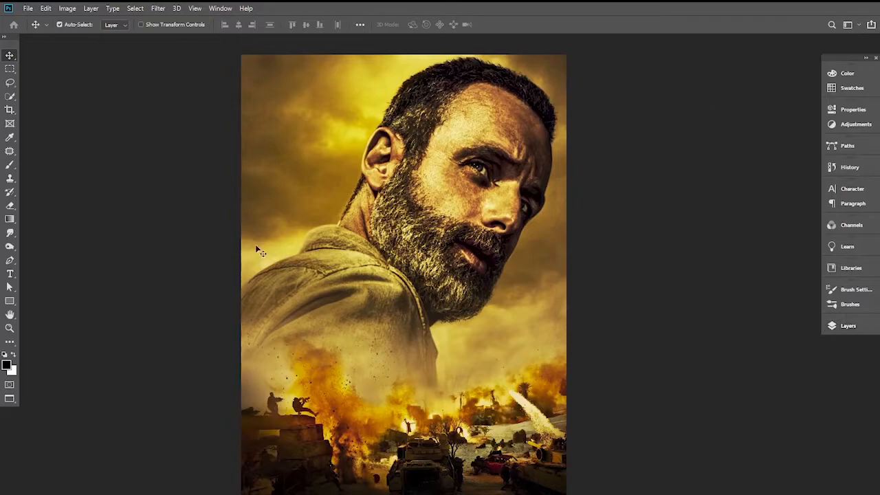
# Stamp all visible layers into a new top layer and, in the Camera Raw Filter, set Temperature to -13 and Tint to +8
pyautogui.click(847, 325)
pyautogui.click(783, 196)
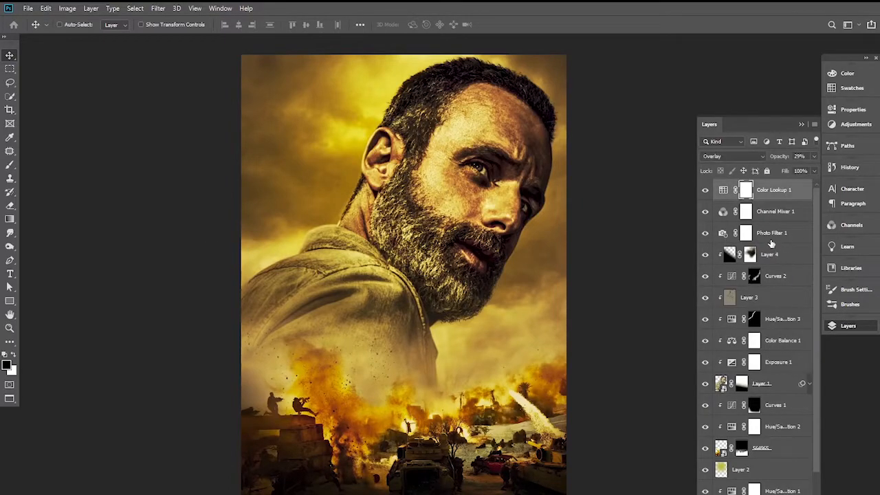
pyautogui.hotkey('ctrl', 'alt', 'shift', 'e')
pyautogui.click(158, 9)
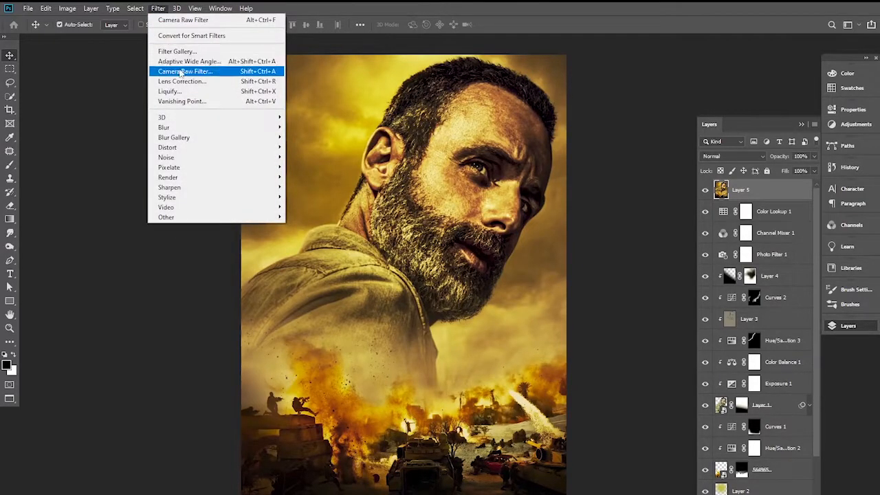
pyautogui.click(181, 73)
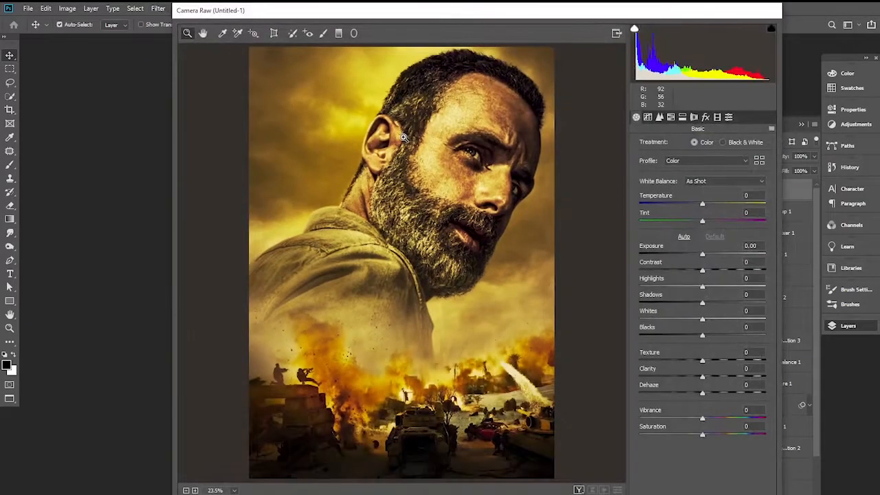
pyautogui.moveTo(702, 204); pyautogui.dragTo(708, 222)
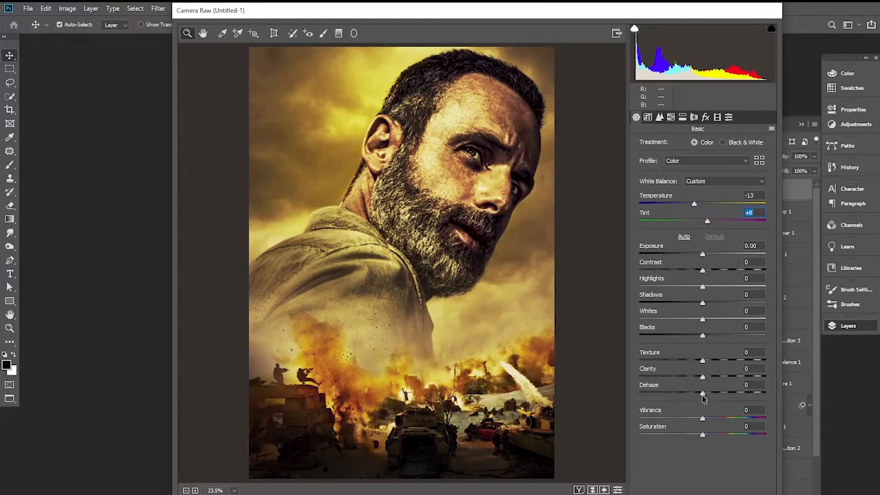
# Add a post-crop vignette with amount -15 and midpoint 43, and apply the Camera Raw Filter
pyautogui.click(705, 117)
pyautogui.moveTo(704, 259)
pyautogui.mouseDown()
pyautogui.moveTo(685, 256)
pyautogui.moveTo(693, 271)
pyautogui.mouseUp()
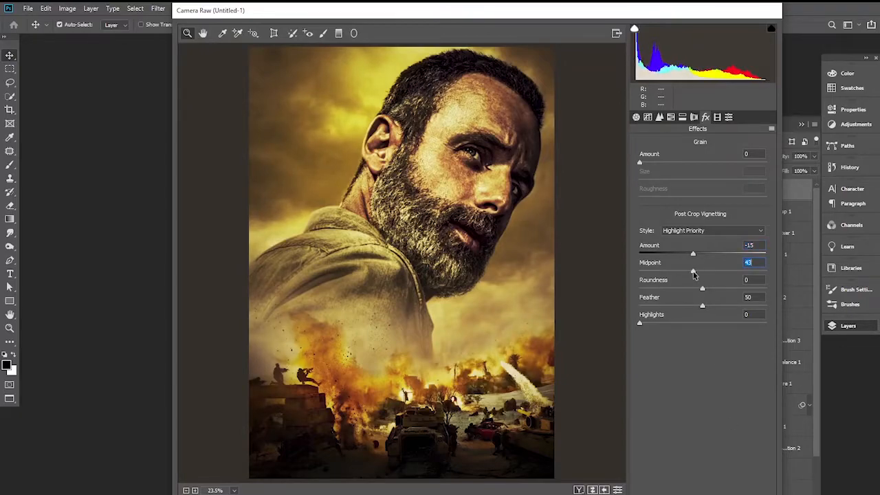
pyautogui.press('Return')
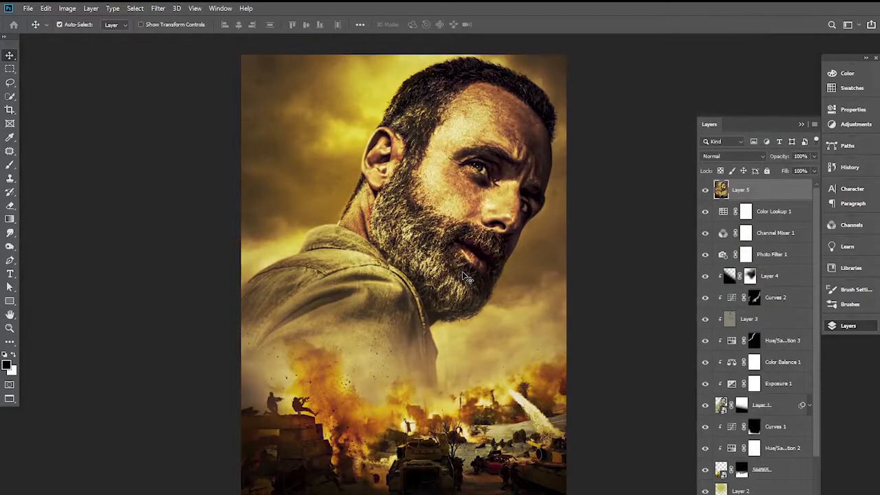
# Add the two-line title text "THE / LAST SURVIVOR" over the man's shirt
pyautogui.keyDown('alt'); pyautogui.click(406, 233); pyautogui.keyUp('alt')
pyautogui.keyDown('ctrl'); pyautogui.click(429, 253); pyautogui.keyUp('ctrl')
pyautogui.moveTo(428, 253); pyautogui.dragTo(436, 267)
pyautogui.click(611, 270)
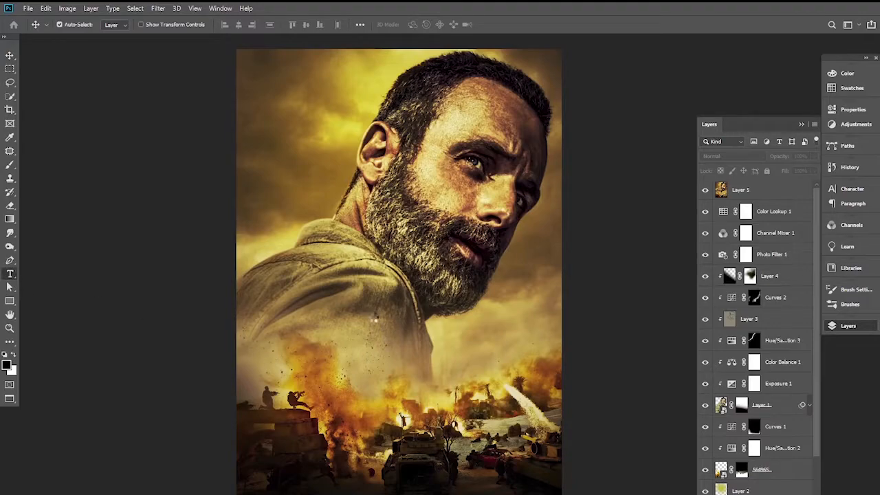
pyautogui.click(371, 314)
pyautogui.press('BackSpace')
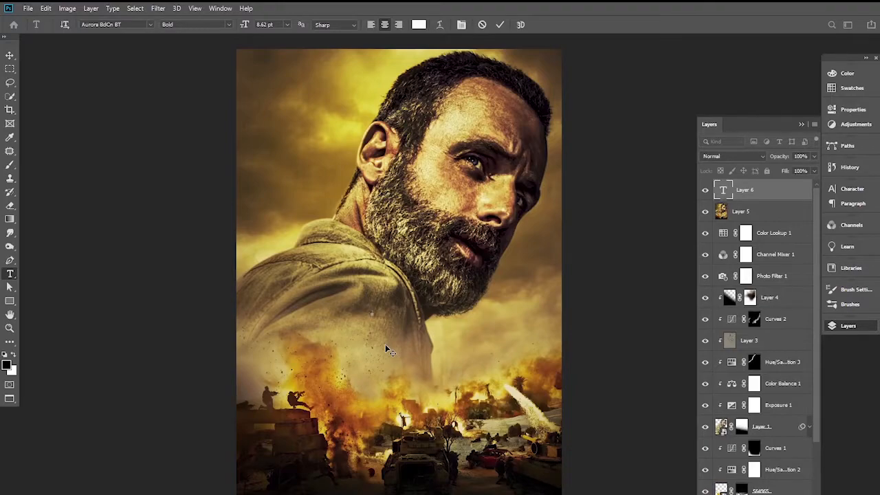
pyautogui.write('THE')
pyautogui.press('Return')
pyautogui.write('LAST SH')
pyautogui.write('OOTING')
pyautogui.write('R')
pyautogui.click(10, 55)
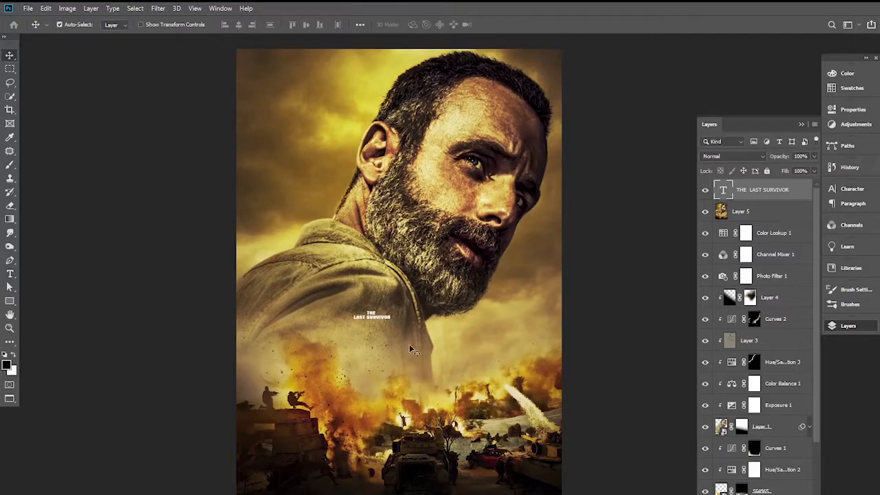
# Enlarge the title text to roughly half the poster's width and place it beneath the man's chin, near the poster's right edge
pyautogui.hotkey('ctrl', 't')
pyautogui.moveTo(391, 320); pyautogui.dragTo(512, 395)
pyautogui.moveTo(493, 352); pyautogui.dragTo(517, 353)
pyautogui.press('Return')
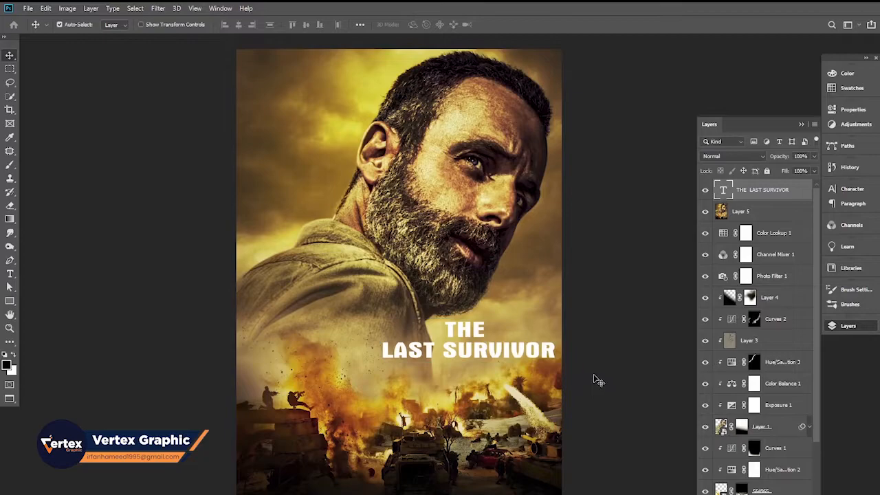
# Recolour the title text with a yellow sampled from the sky beside the man's head
pyautogui.click(852, 189)
pyautogui.click(804, 248)
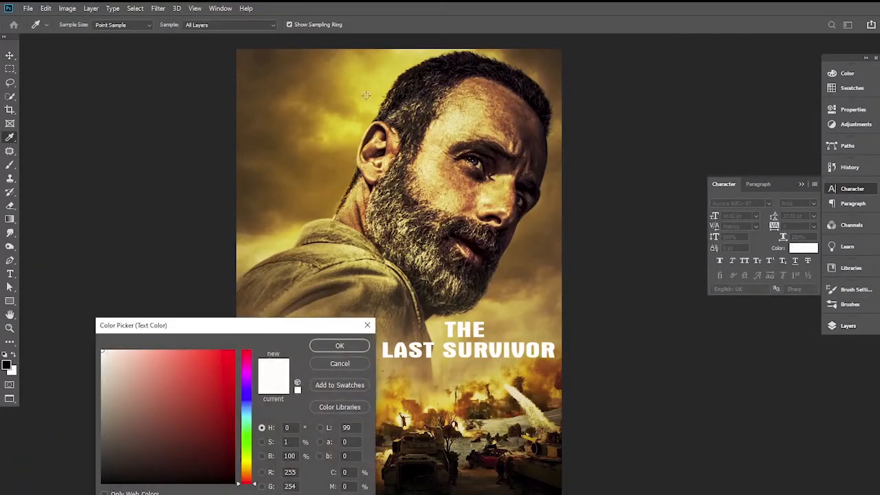
pyautogui.click(372, 108)
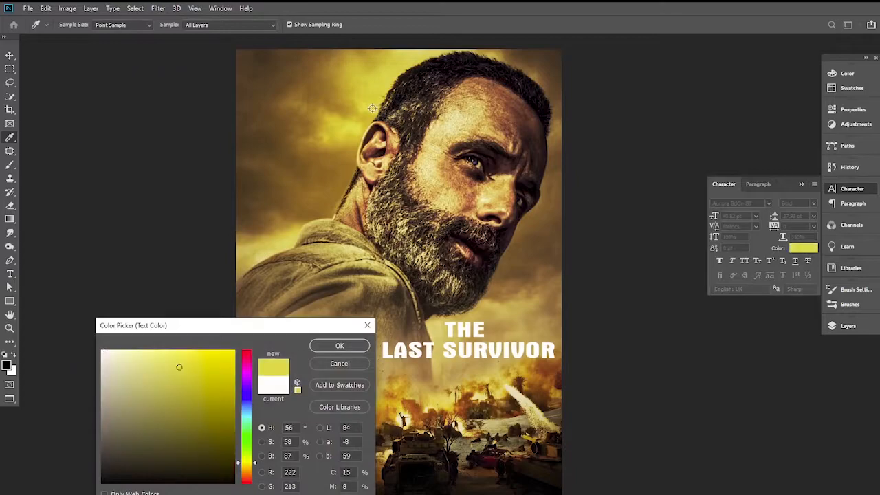
pyautogui.click(341, 346)
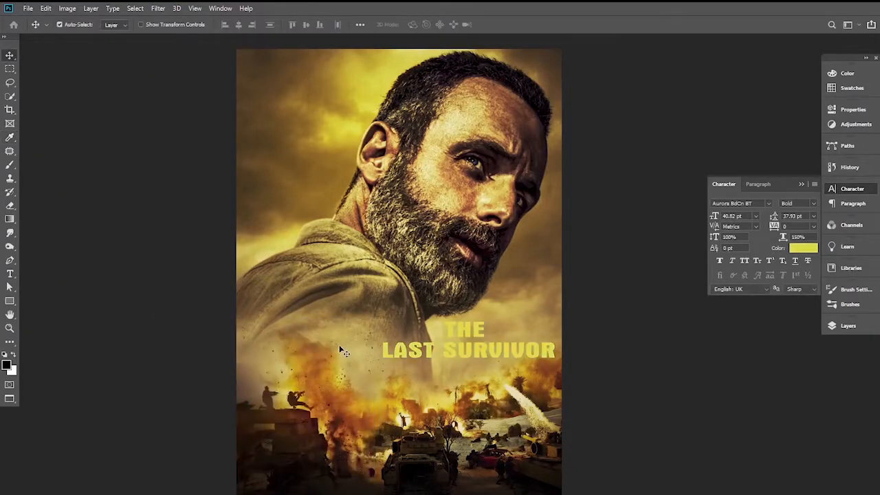
# Add a black drop shadow to the title text with 100% opacity, 0 px distance, 7% spread and 10 px size
pyautogui.click(847, 326)
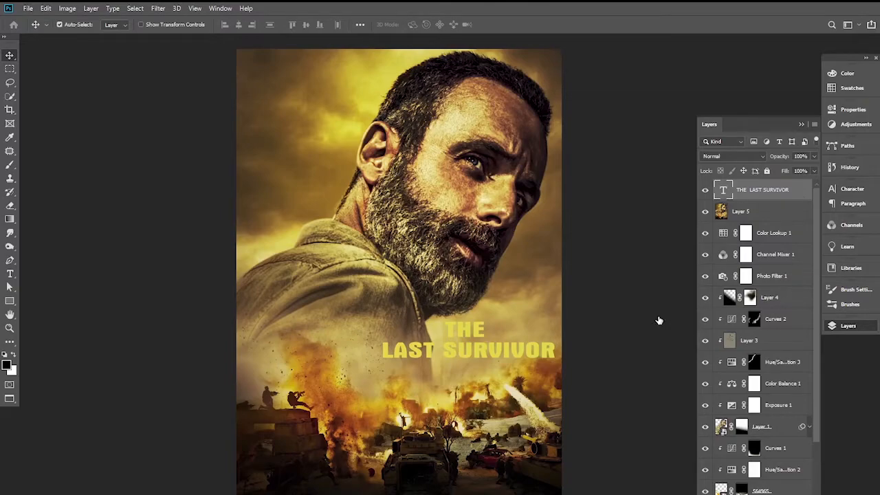
pyautogui.click(410, 474)
pyautogui.moveTo(472, 280); pyautogui.dragTo(653, 251)
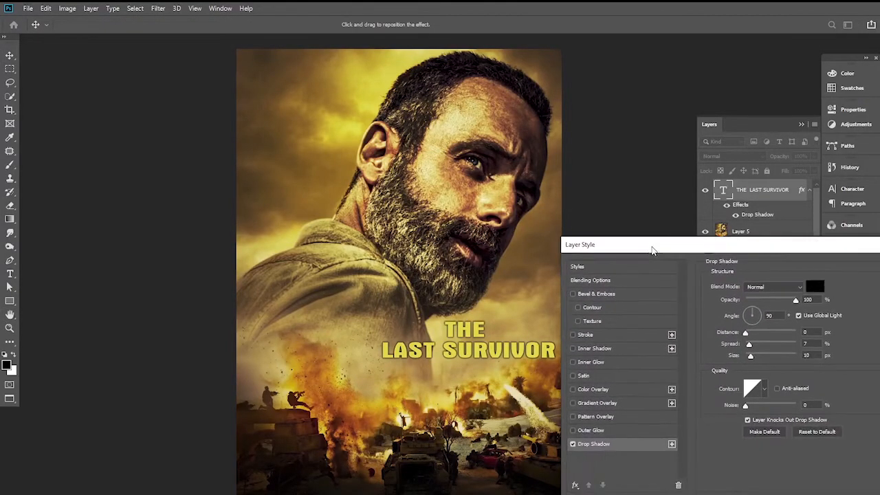
pyautogui.click(813, 286)
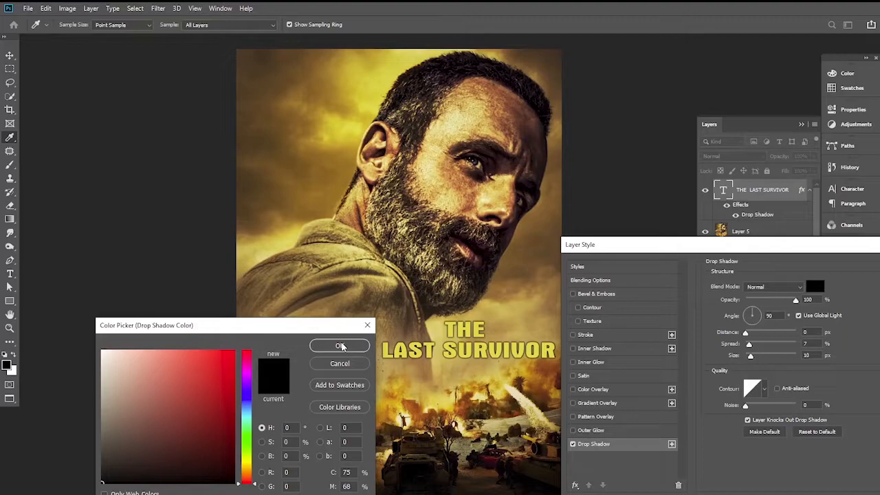
pyautogui.click(222, 384)
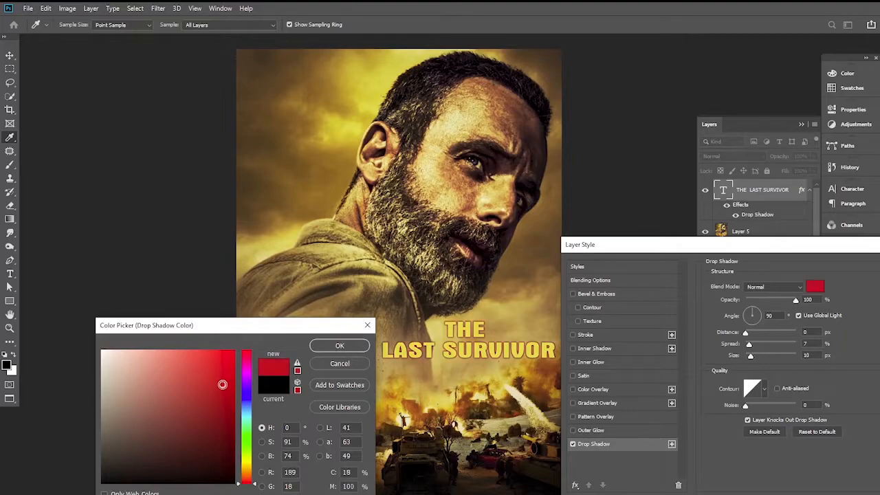
pyautogui.click(249, 471)
pyautogui.click(231, 354)
pyautogui.moveTo(231, 354); pyautogui.dragTo(102, 481)
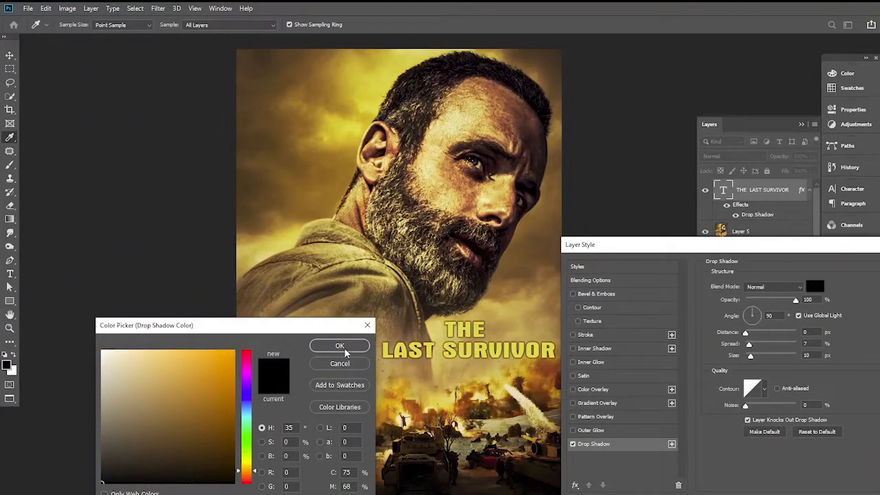
pyautogui.click(340, 346)
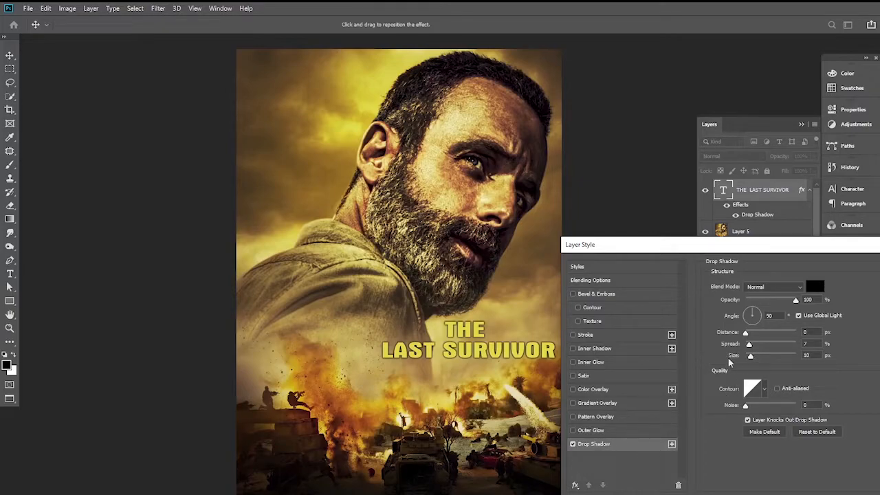
pyautogui.moveTo(752, 250); pyautogui.dragTo(441, 309)
pyautogui.click(642, 325)
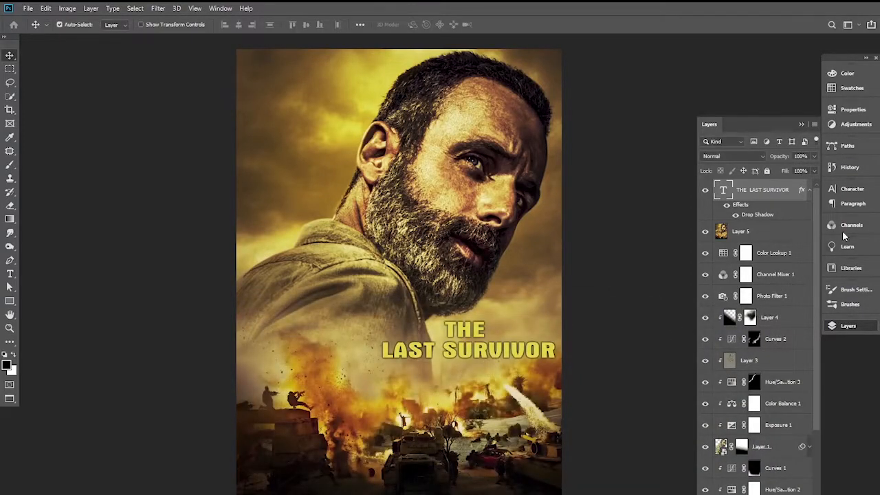
# Tighten the title's tracking to -40 and shift the title slightly up and towards the poster's right edge
pyautogui.click(850, 188)
pyautogui.moveTo(778, 227); pyautogui.dragTo(775, 228)
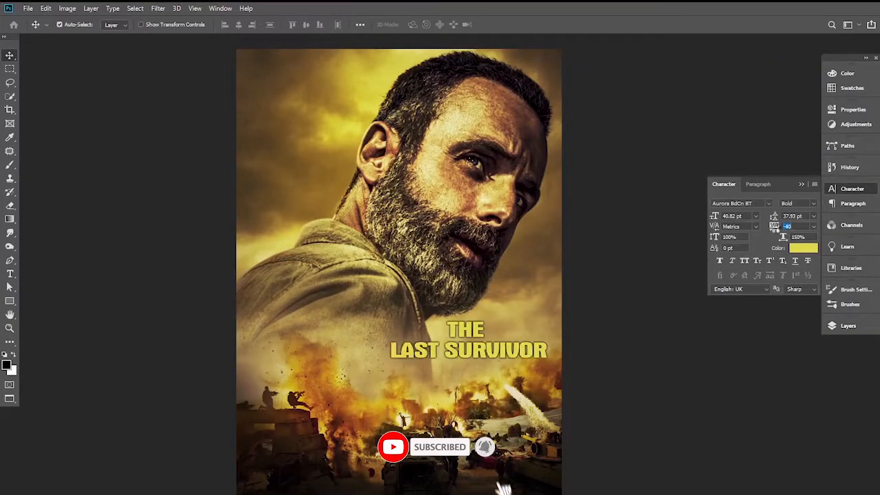
pyautogui.click(618, 368)
pyautogui.click(799, 186)
pyautogui.moveTo(488, 355); pyautogui.dragTo(496, 351)
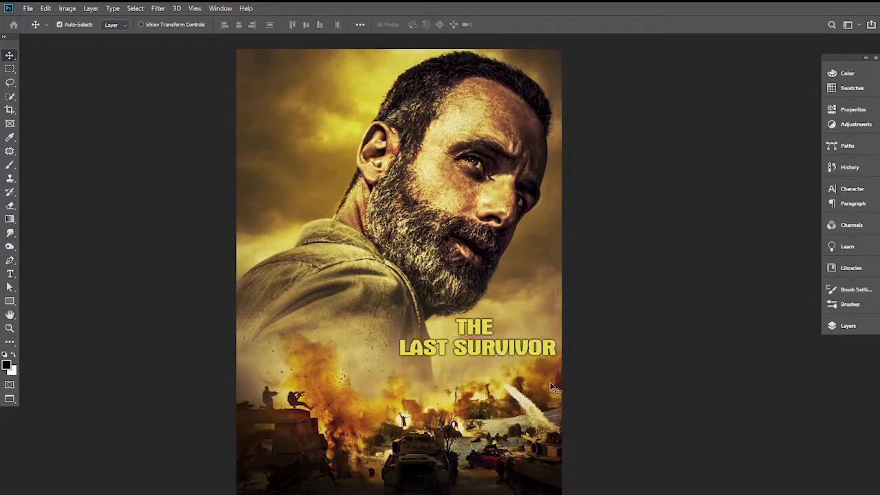
# Place the movie credits image pngfind.com-credit-png-4153649 from the Downloads folder as an embedded object
pyautogui.click(29, 8)
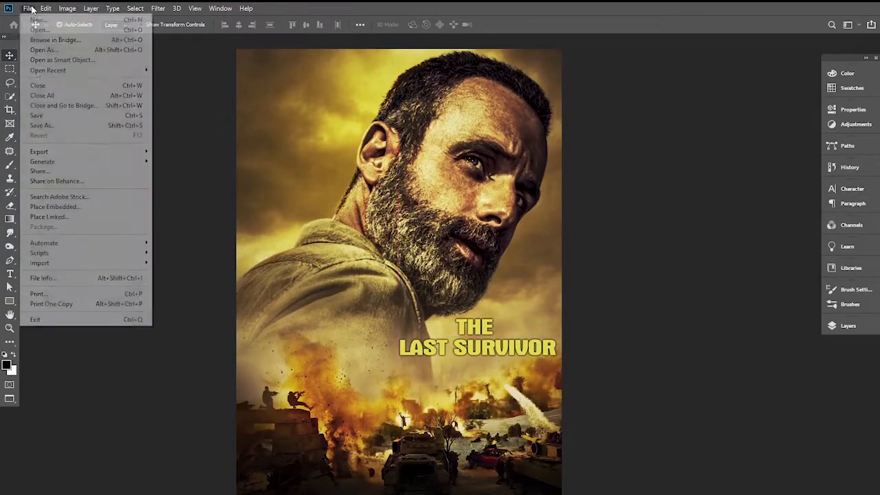
pyautogui.click(68, 204)
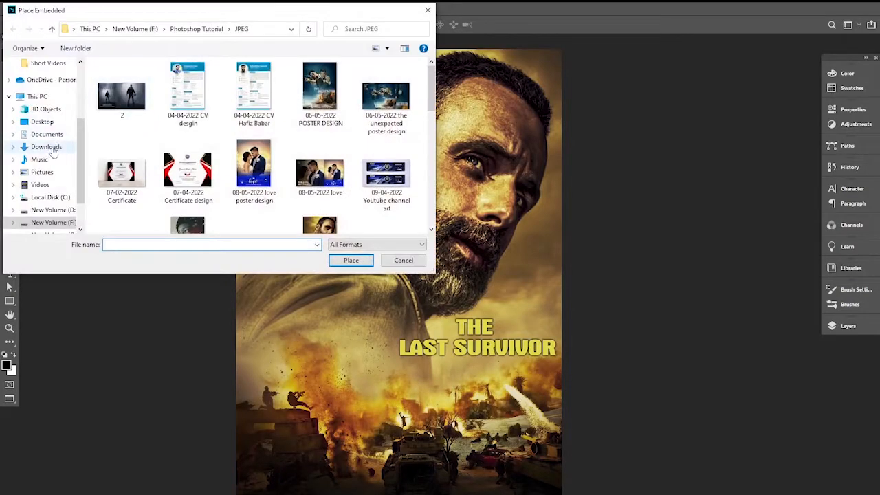
pyautogui.scroll(-1, 53, 150)
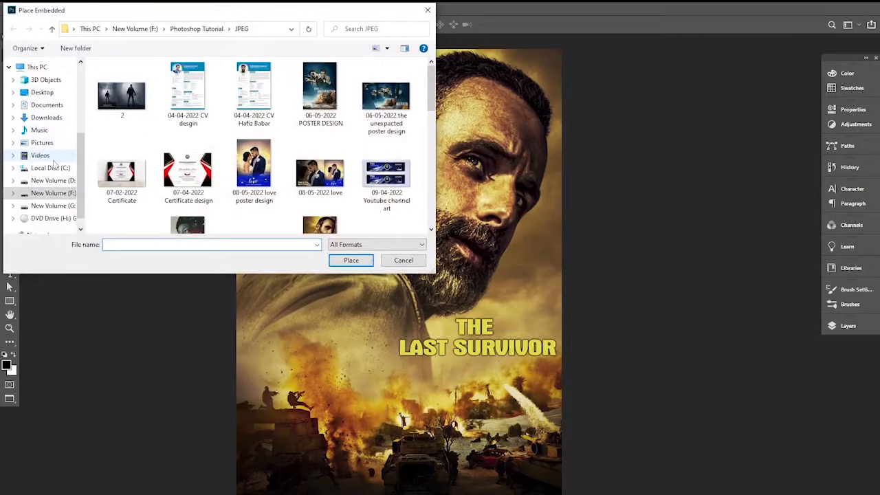
pyautogui.click(49, 118)
pyautogui.scroll(-5, 251, 131)
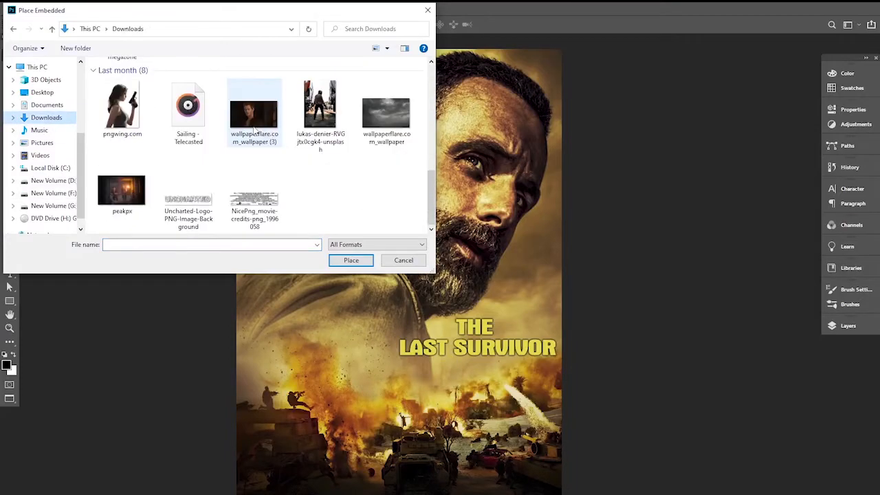
pyautogui.scroll(2, 181, 154)
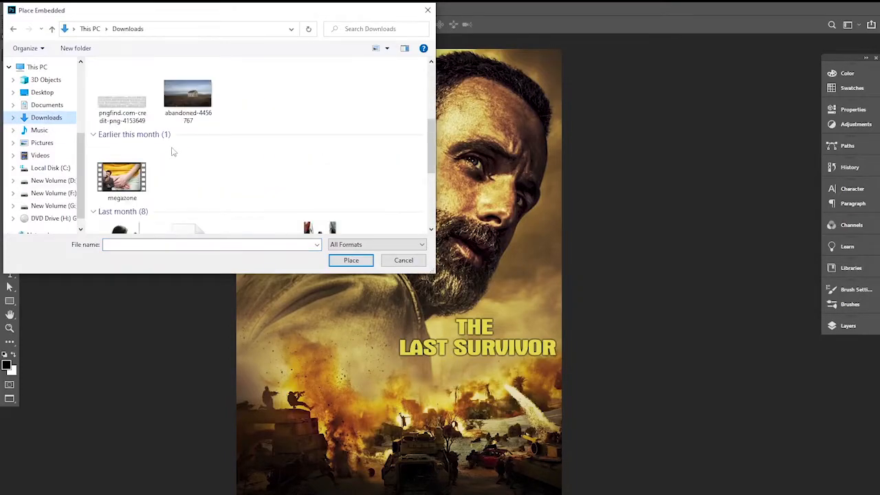
pyautogui.scroll(-2, 173, 152)
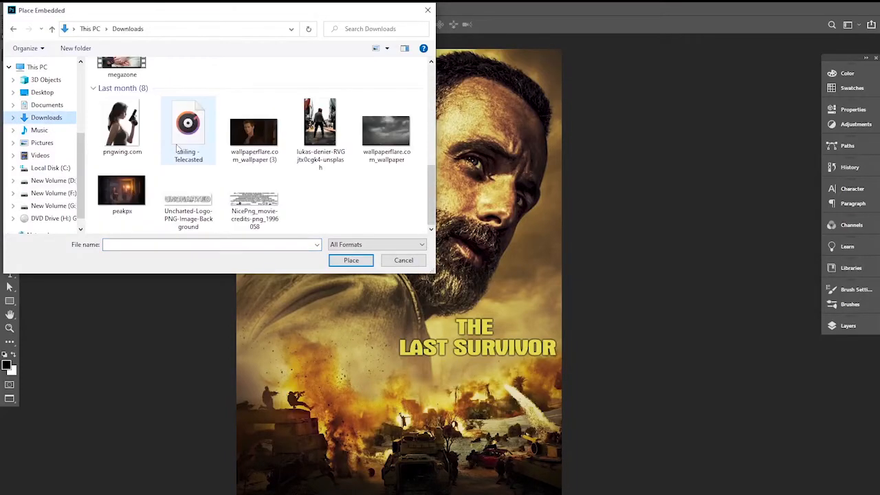
pyautogui.scroll(3, 137, 98)
pyautogui.click(135, 99)
pyautogui.click(350, 259)
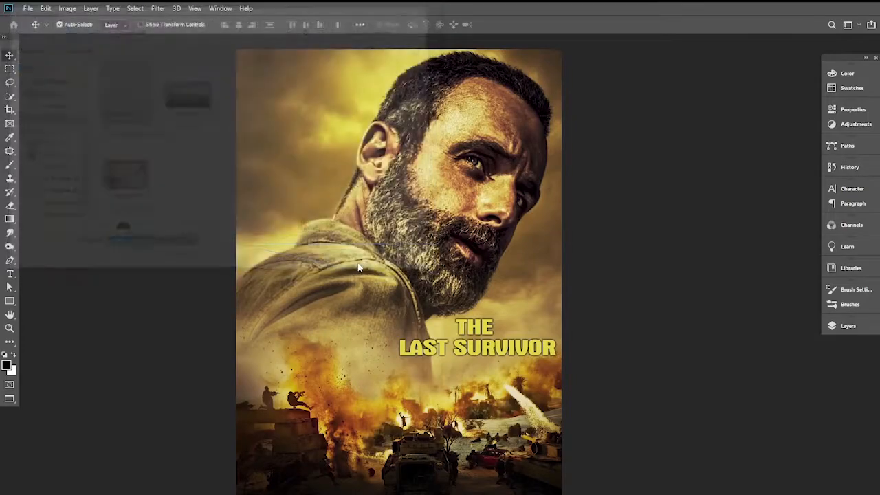
# Scale down the placed credits block to about the title's width and position it directly beneath the title
pyautogui.moveTo(557, 249); pyautogui.dragTo(530, 378)
pyautogui.moveTo(429, 374); pyautogui.dragTo(400, 375)
pyautogui.press('Return')
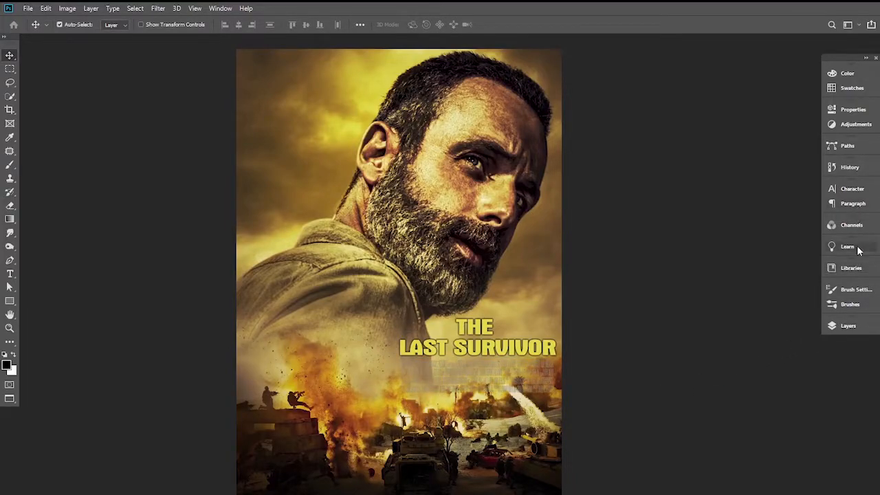
# Apply a white Color Overlay to the credits layer and deselect it
pyautogui.click(848, 327)
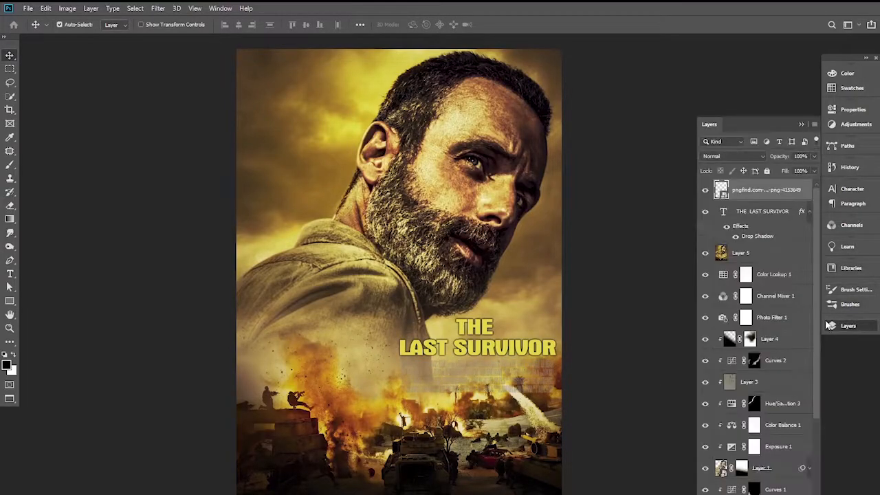
pyautogui.doubleClick(809, 194)
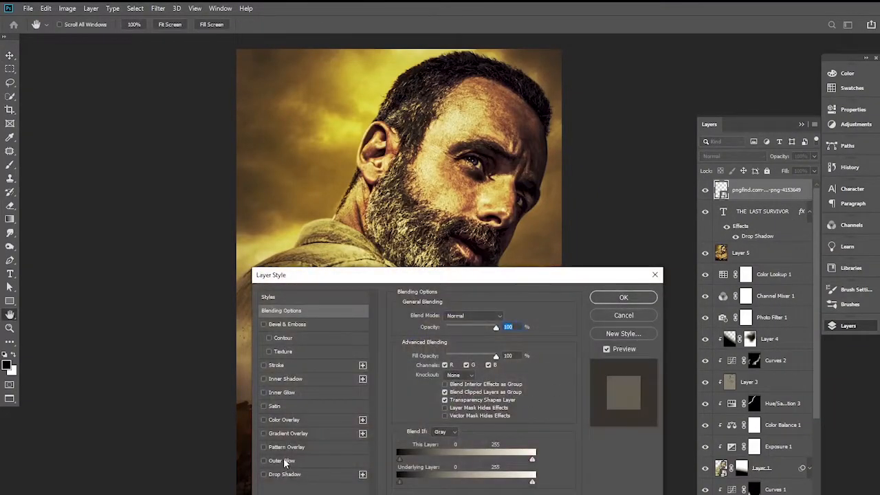
pyautogui.click(284, 420)
pyautogui.moveTo(555, 279); pyautogui.dragTo(260, 312)
pyautogui.click(215, 335)
pyautogui.click(100, 348)
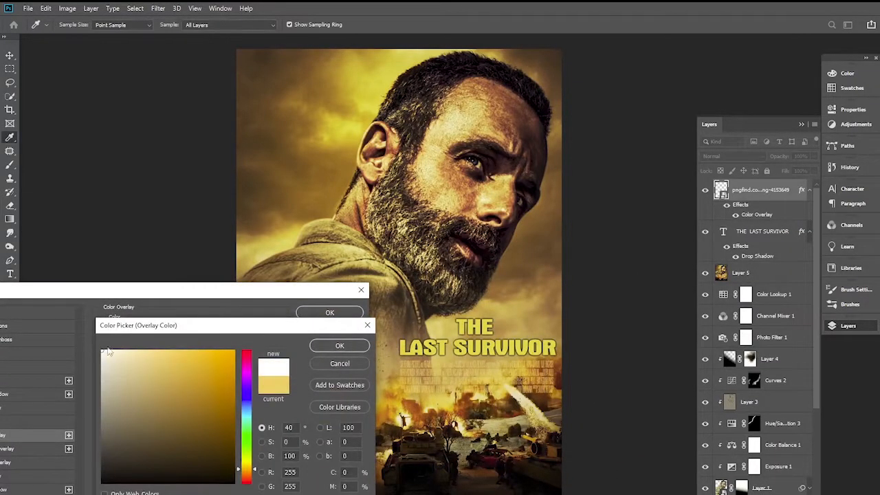
pyautogui.click(341, 347)
pyautogui.click(329, 314)
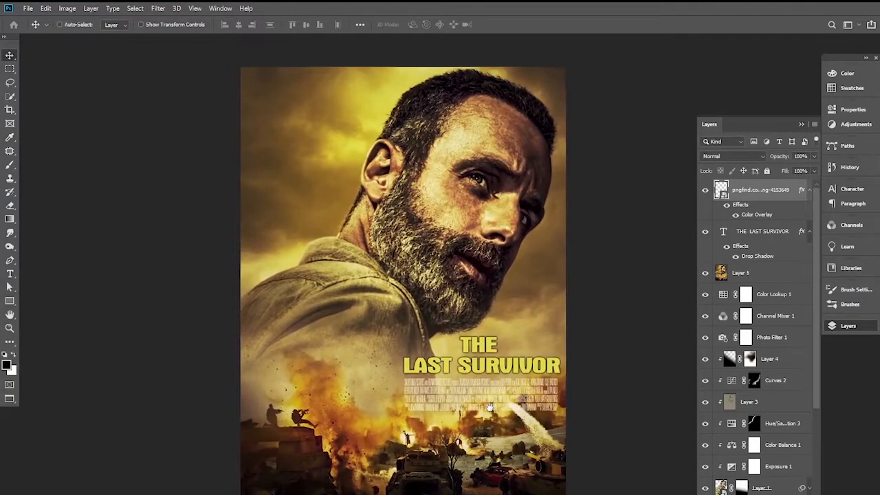
pyautogui.click(613, 380)
pyautogui.click(731, 226)
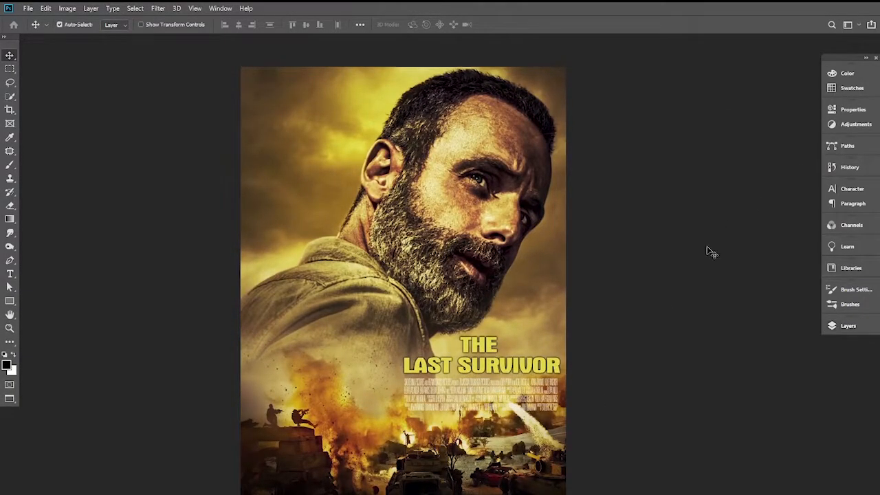